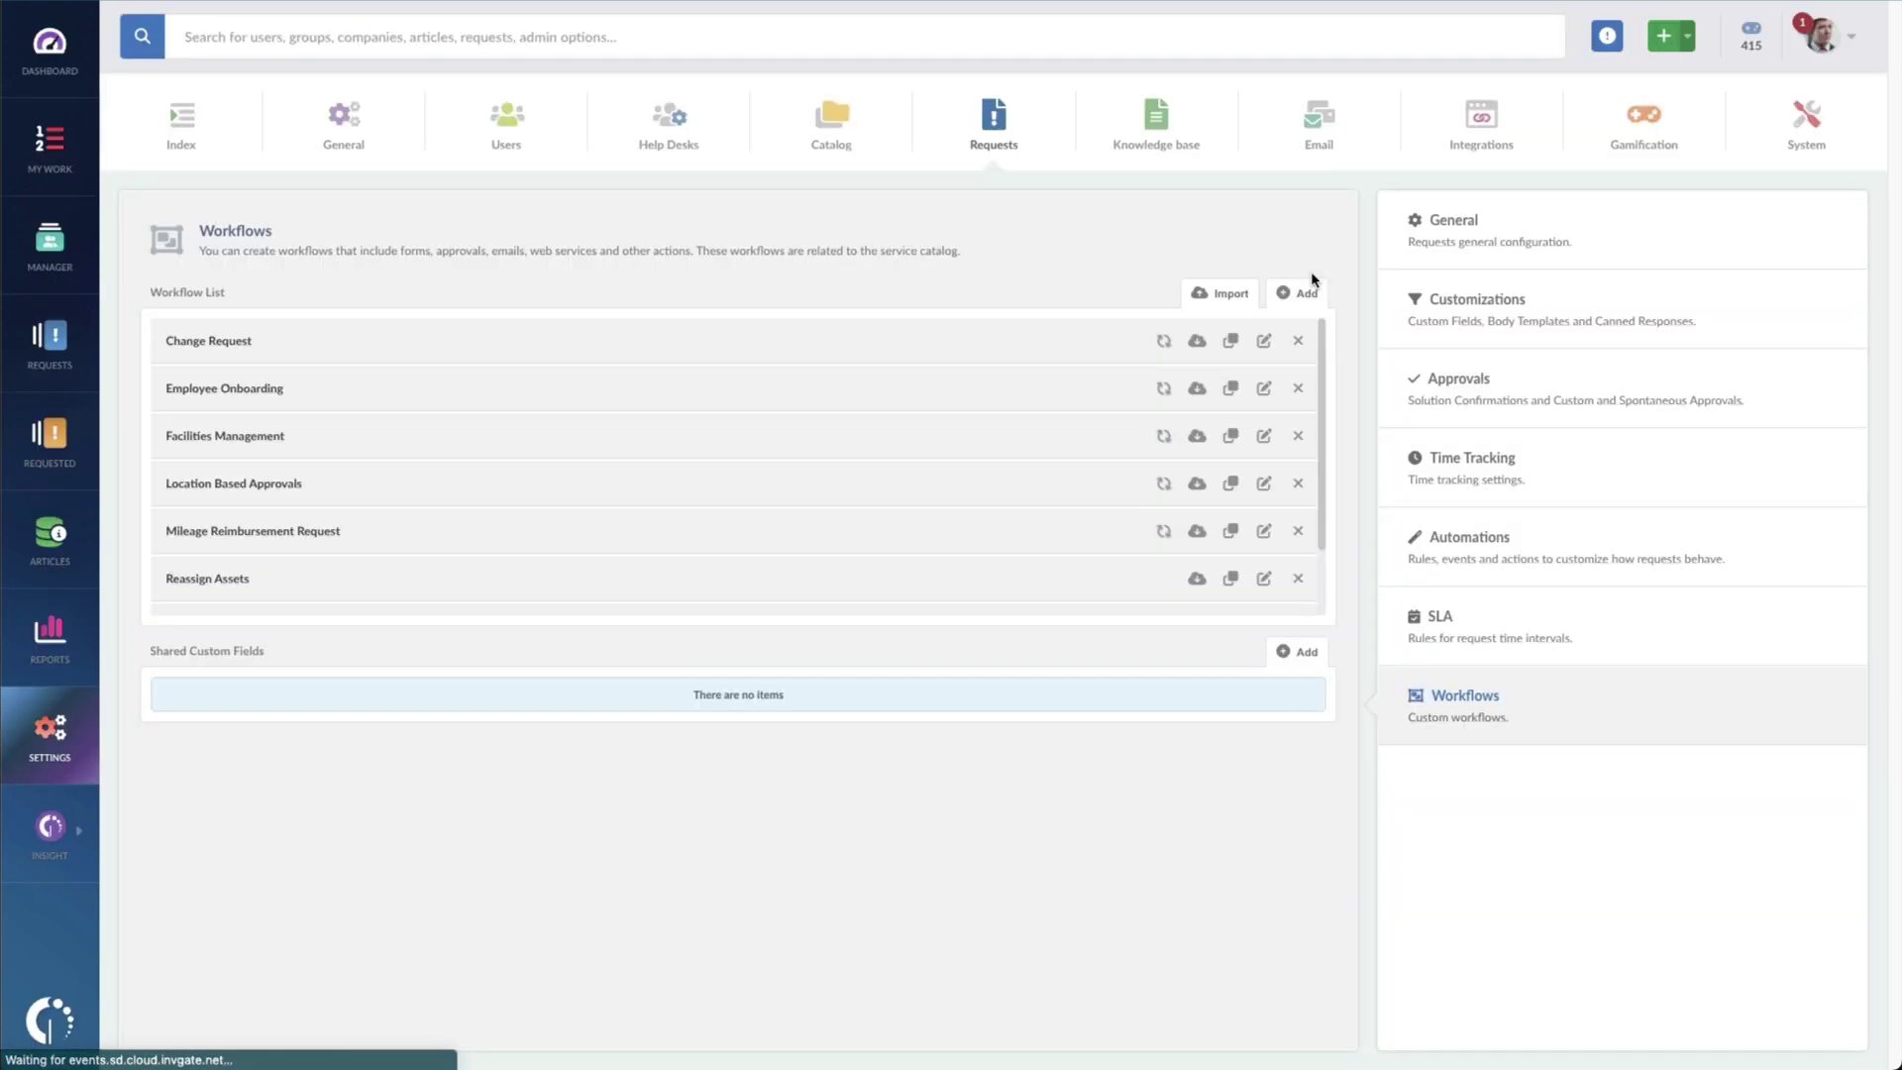
Open the Change Request workflow's Configuration and review its start fields, leaving the Type options unchanged.
left_click(1264, 342)
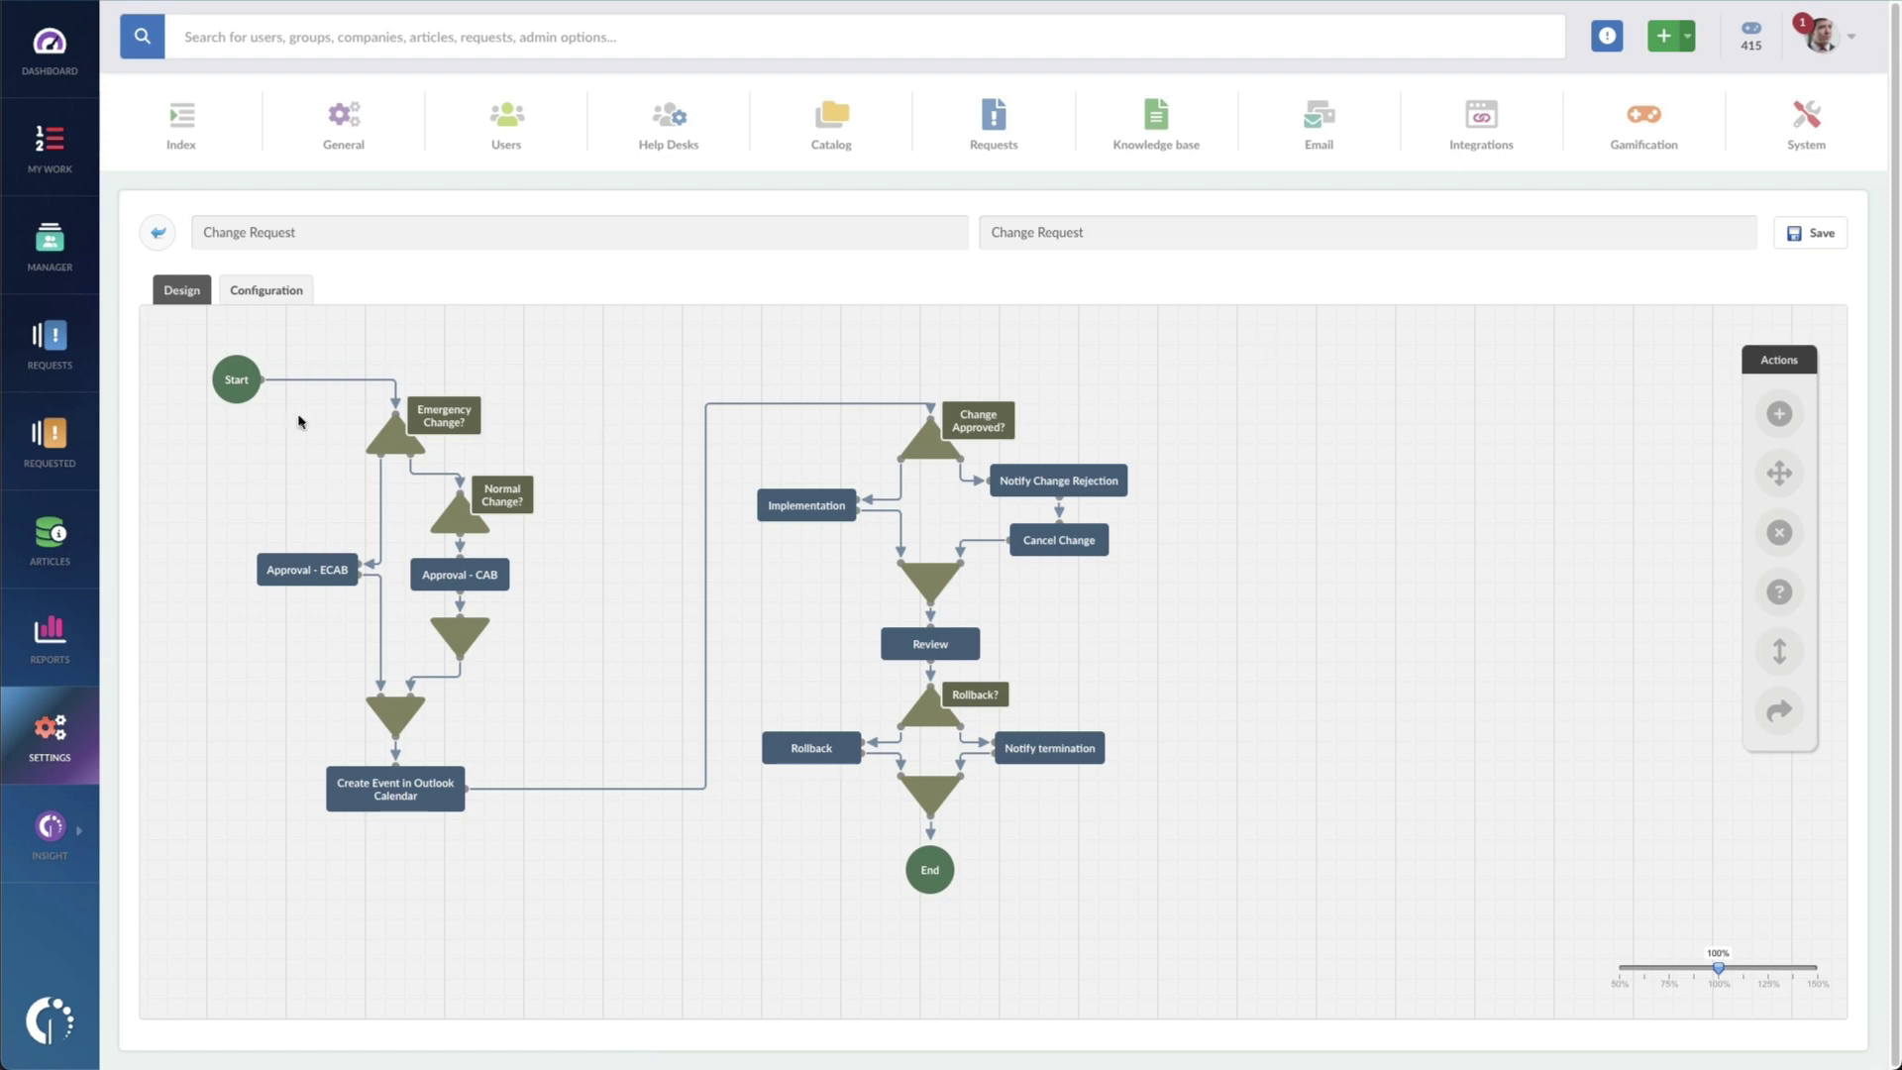
left_click(243, 389)
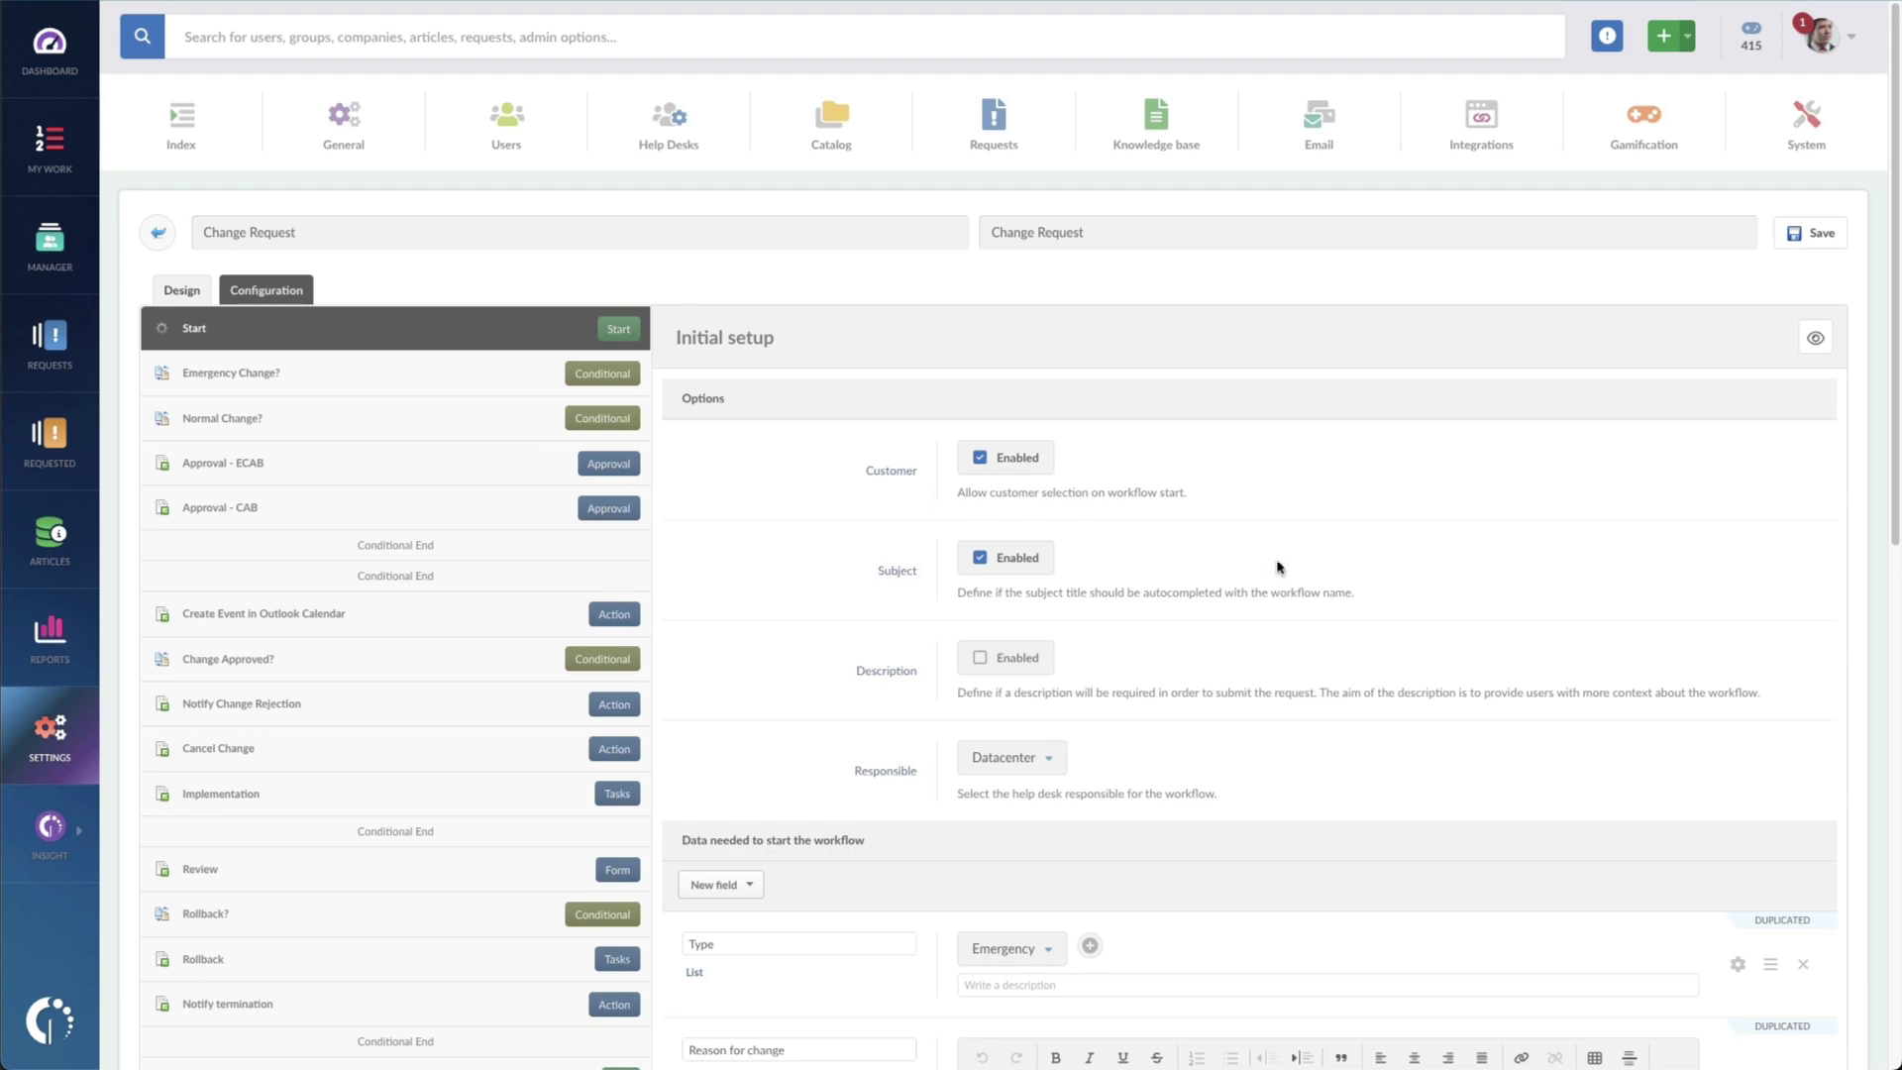
scroll(1268, 613, "down", 3)
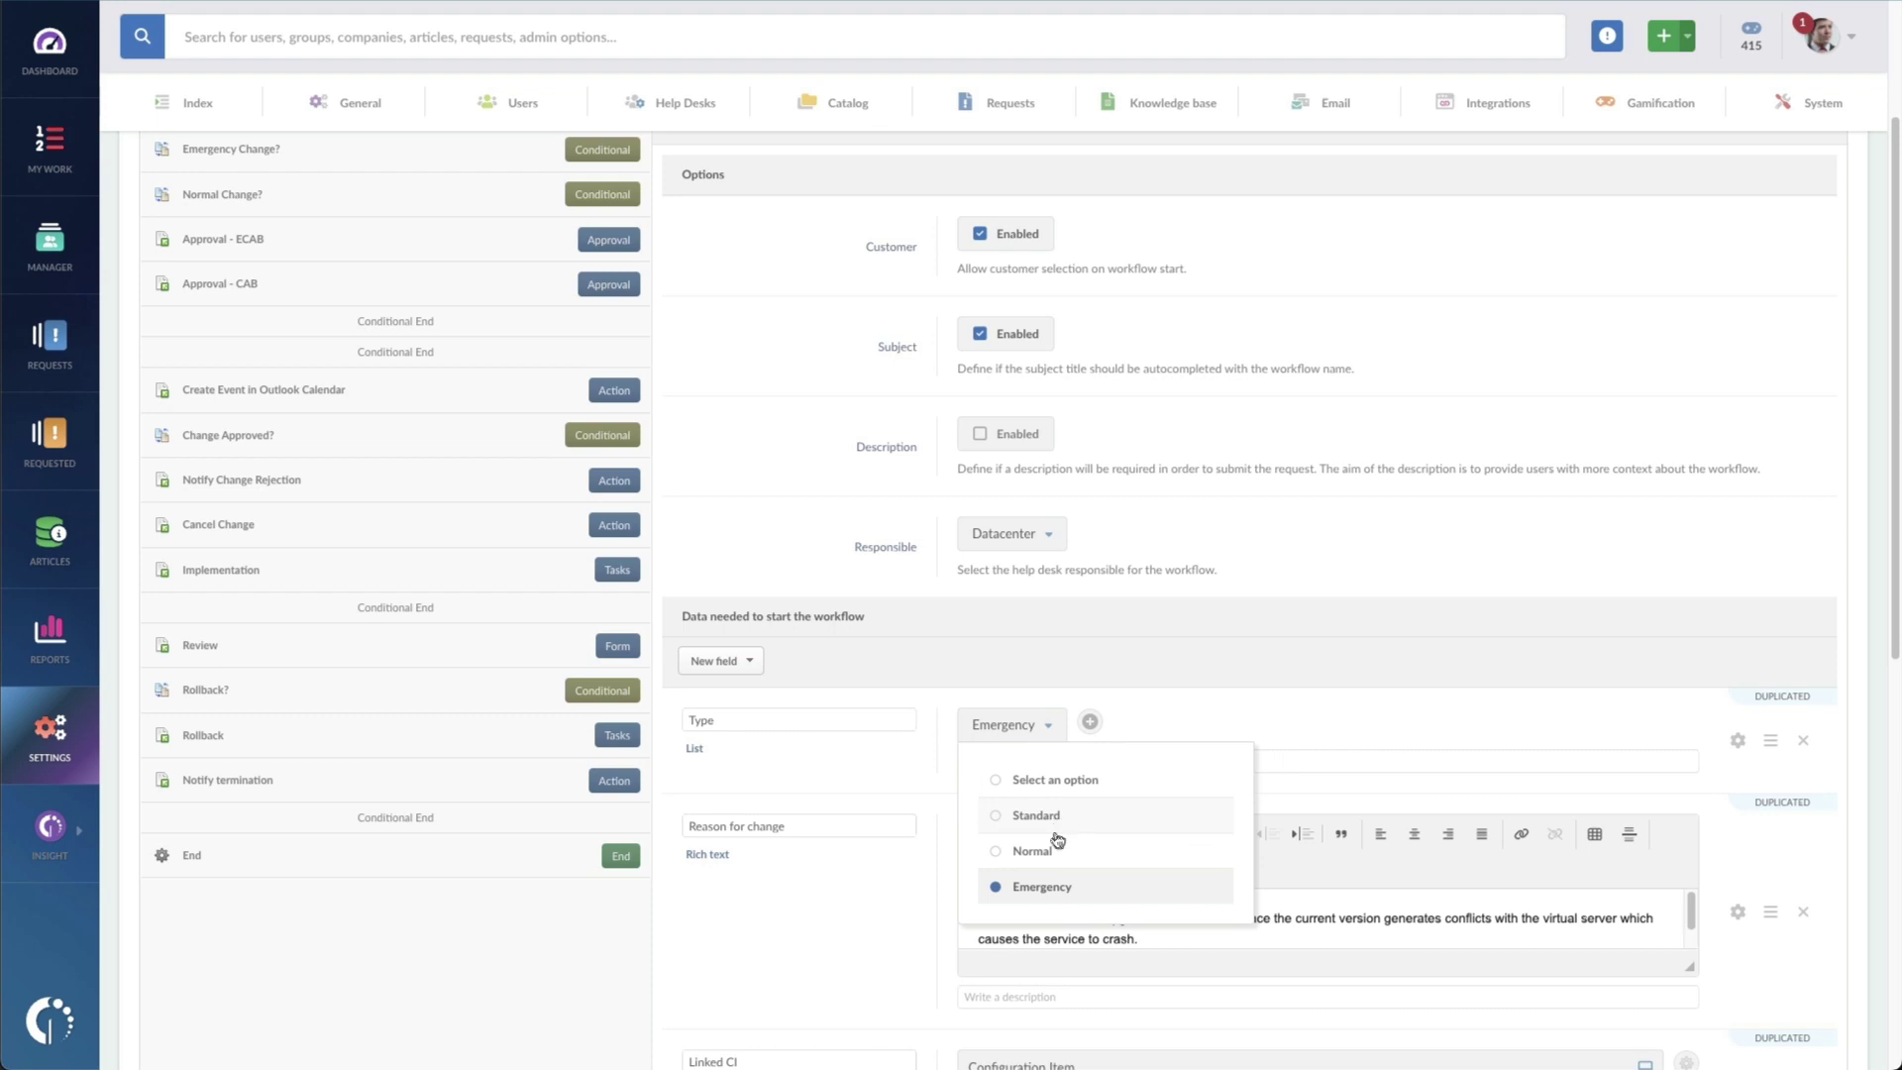
left_click(1343, 733)
scroll(1343, 727, "down", 1)
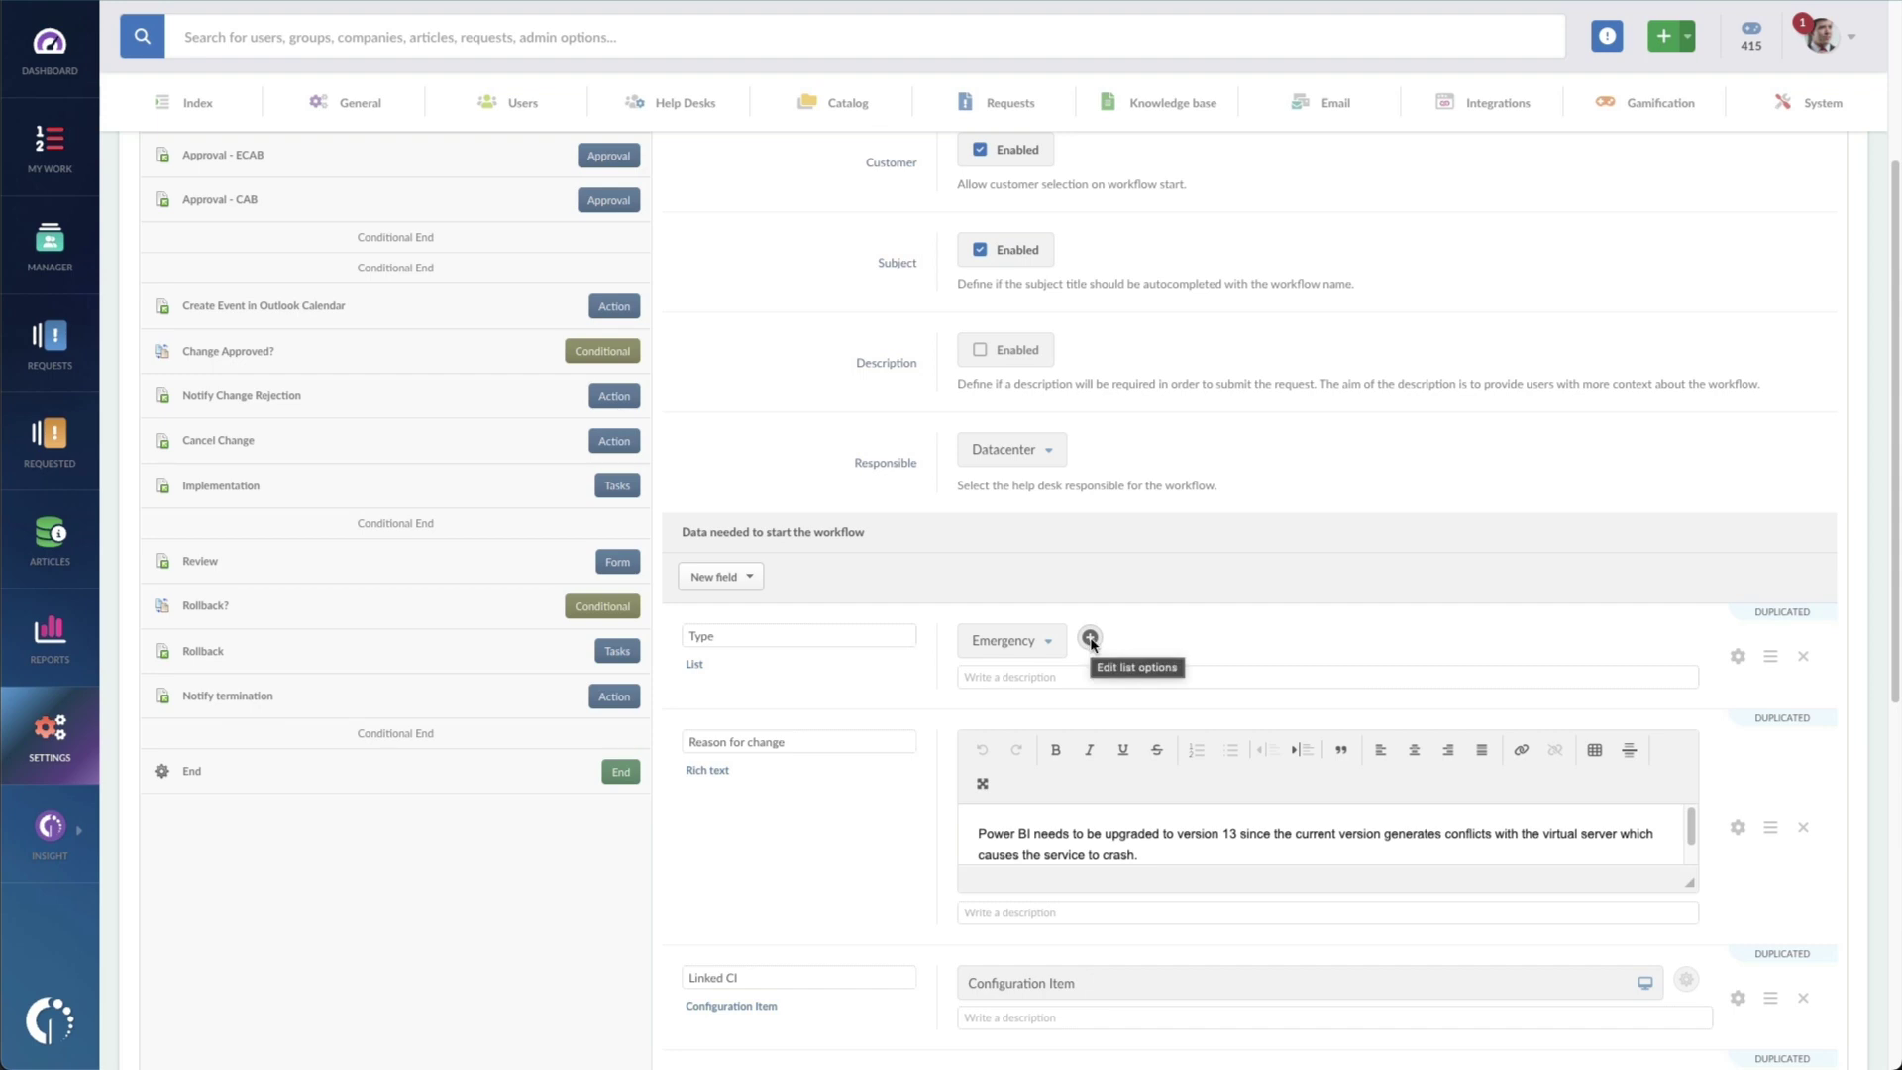
scroll(898, 799, "down", 1)
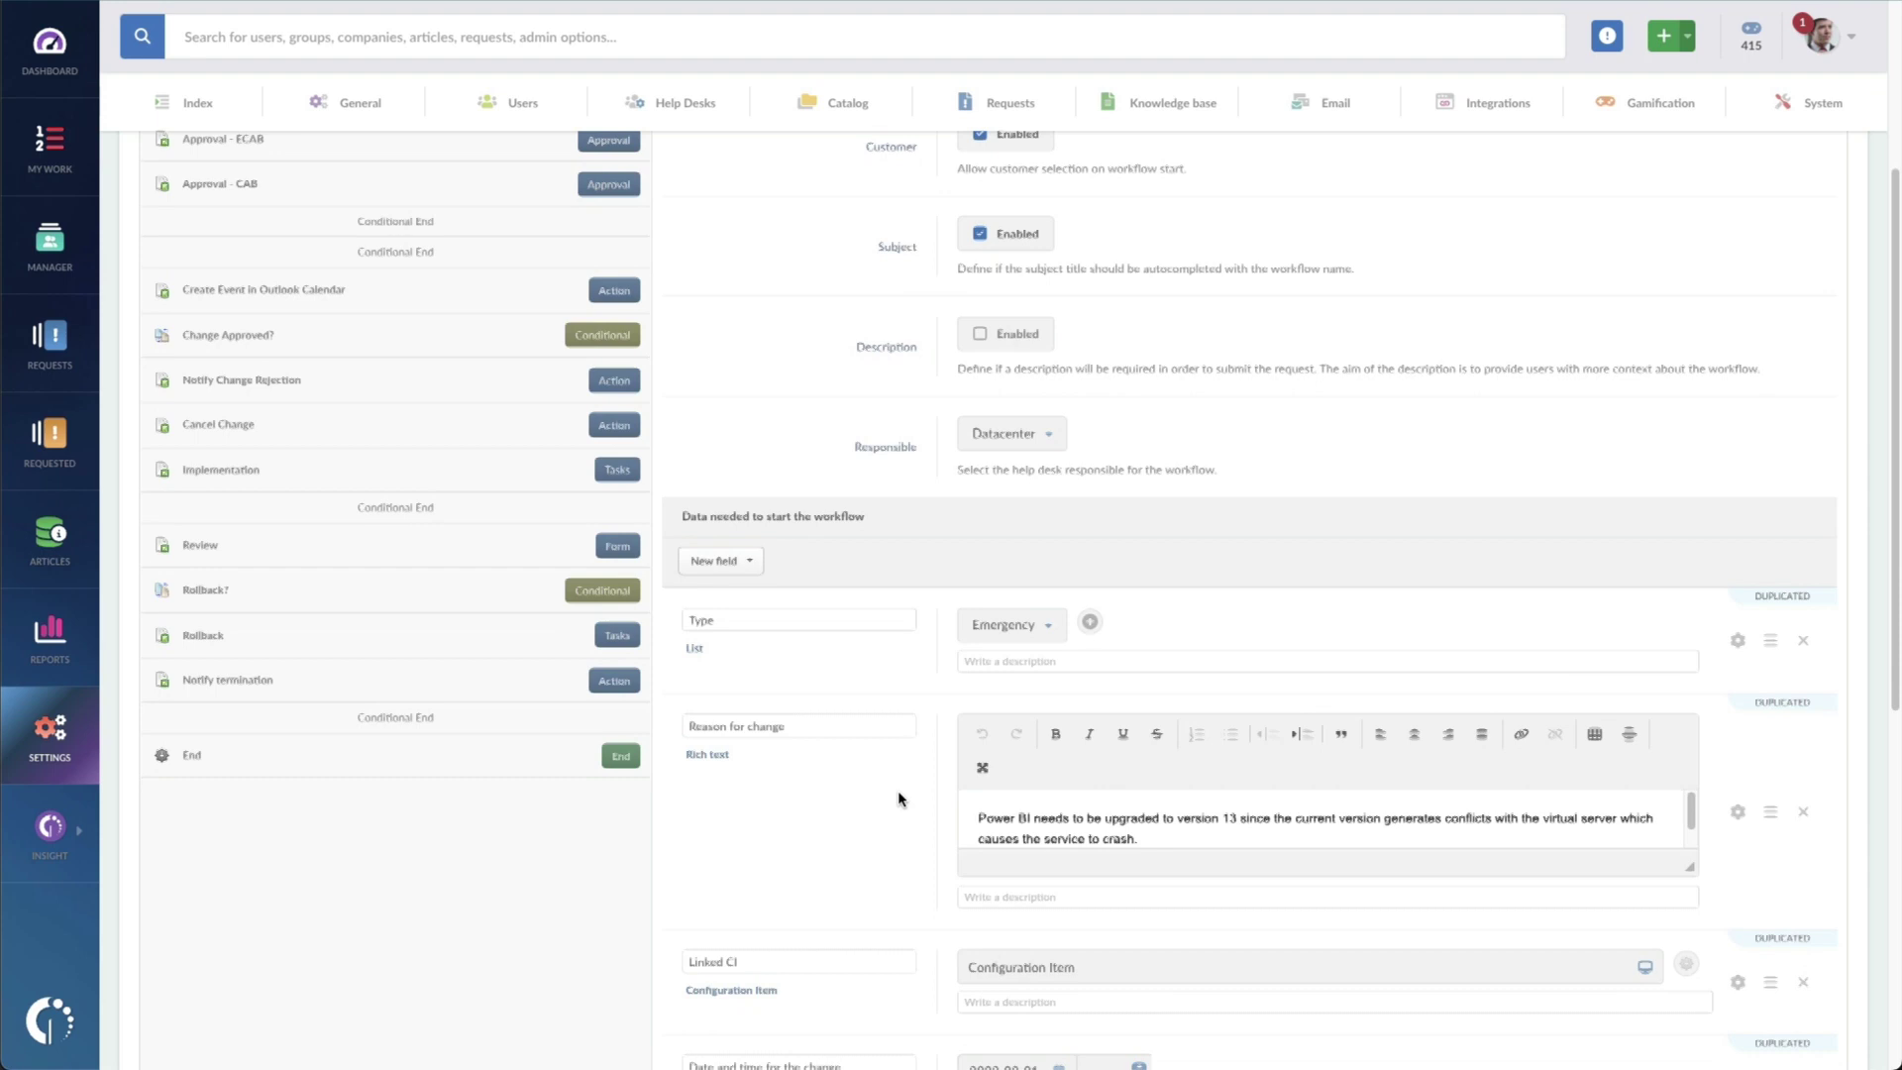
scroll(897, 798, "down", 1)
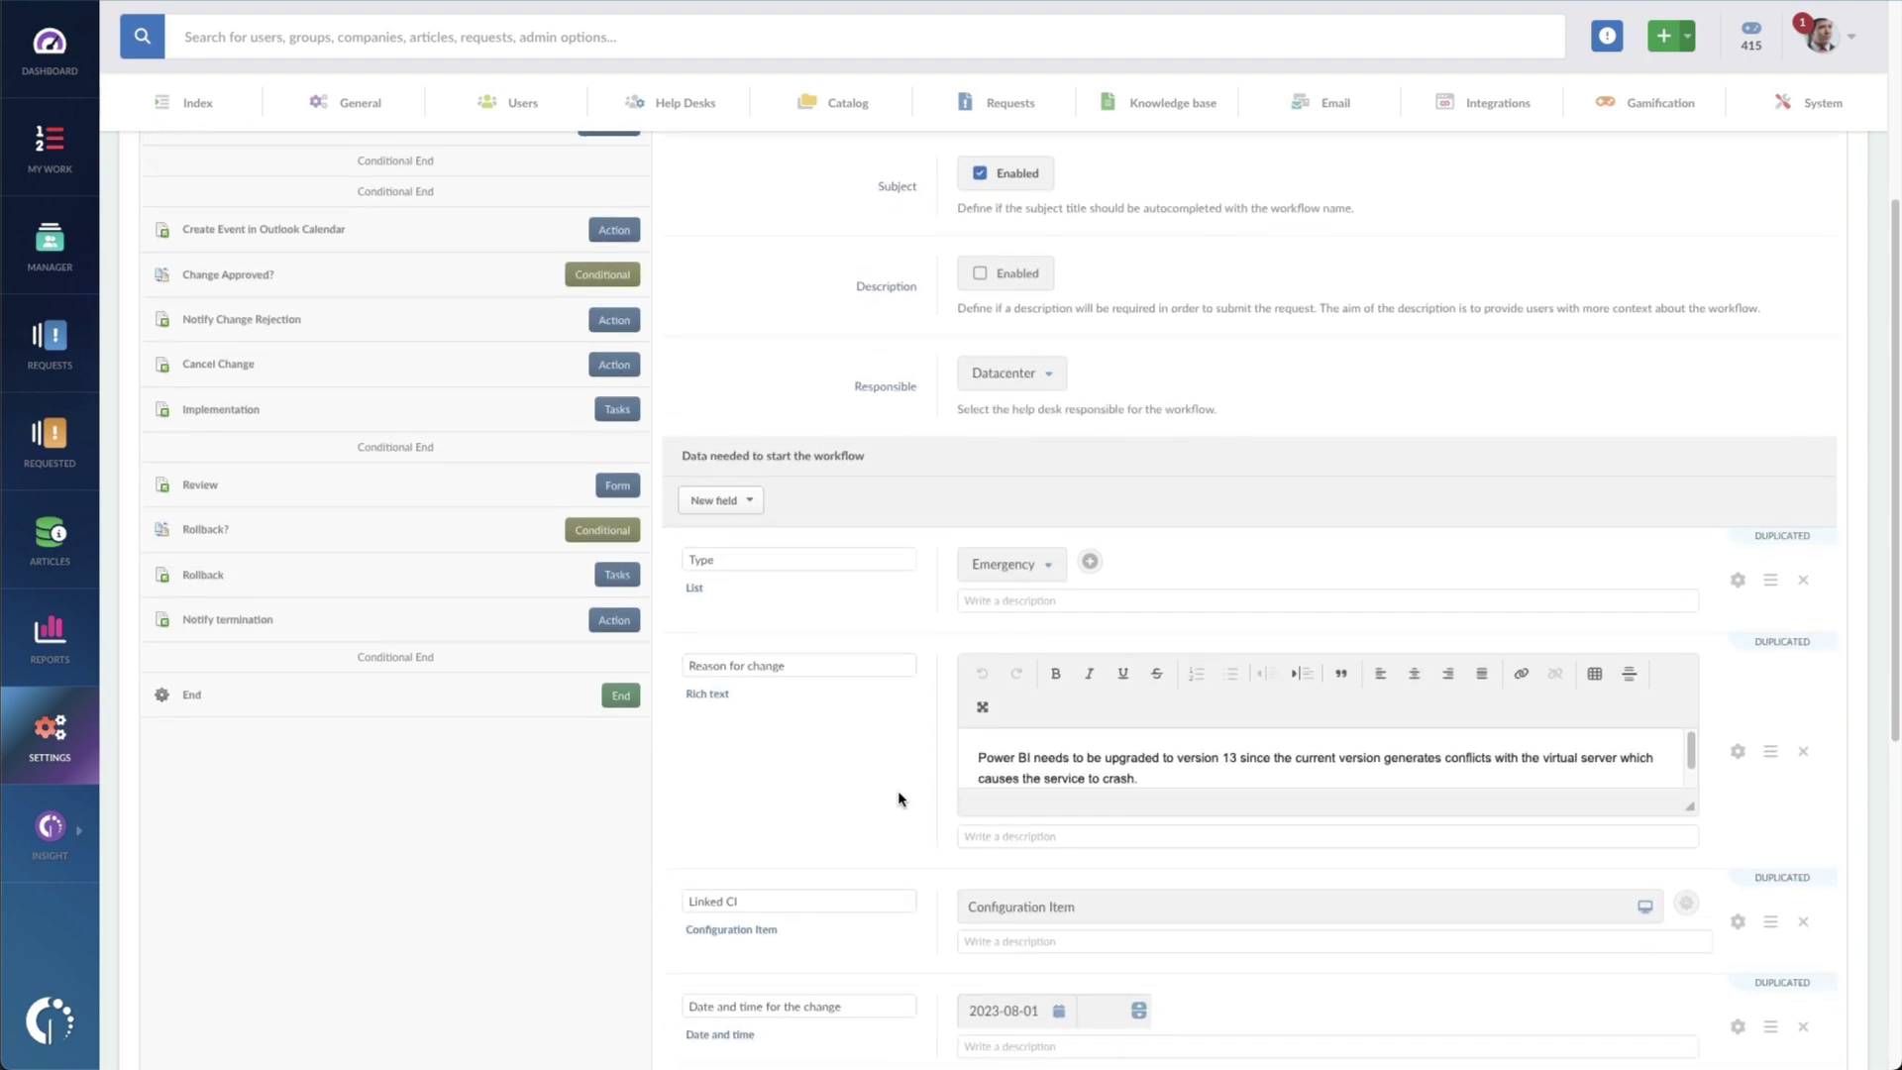
scroll(898, 799, "down", 1)
scroll(898, 799, "down", 4)
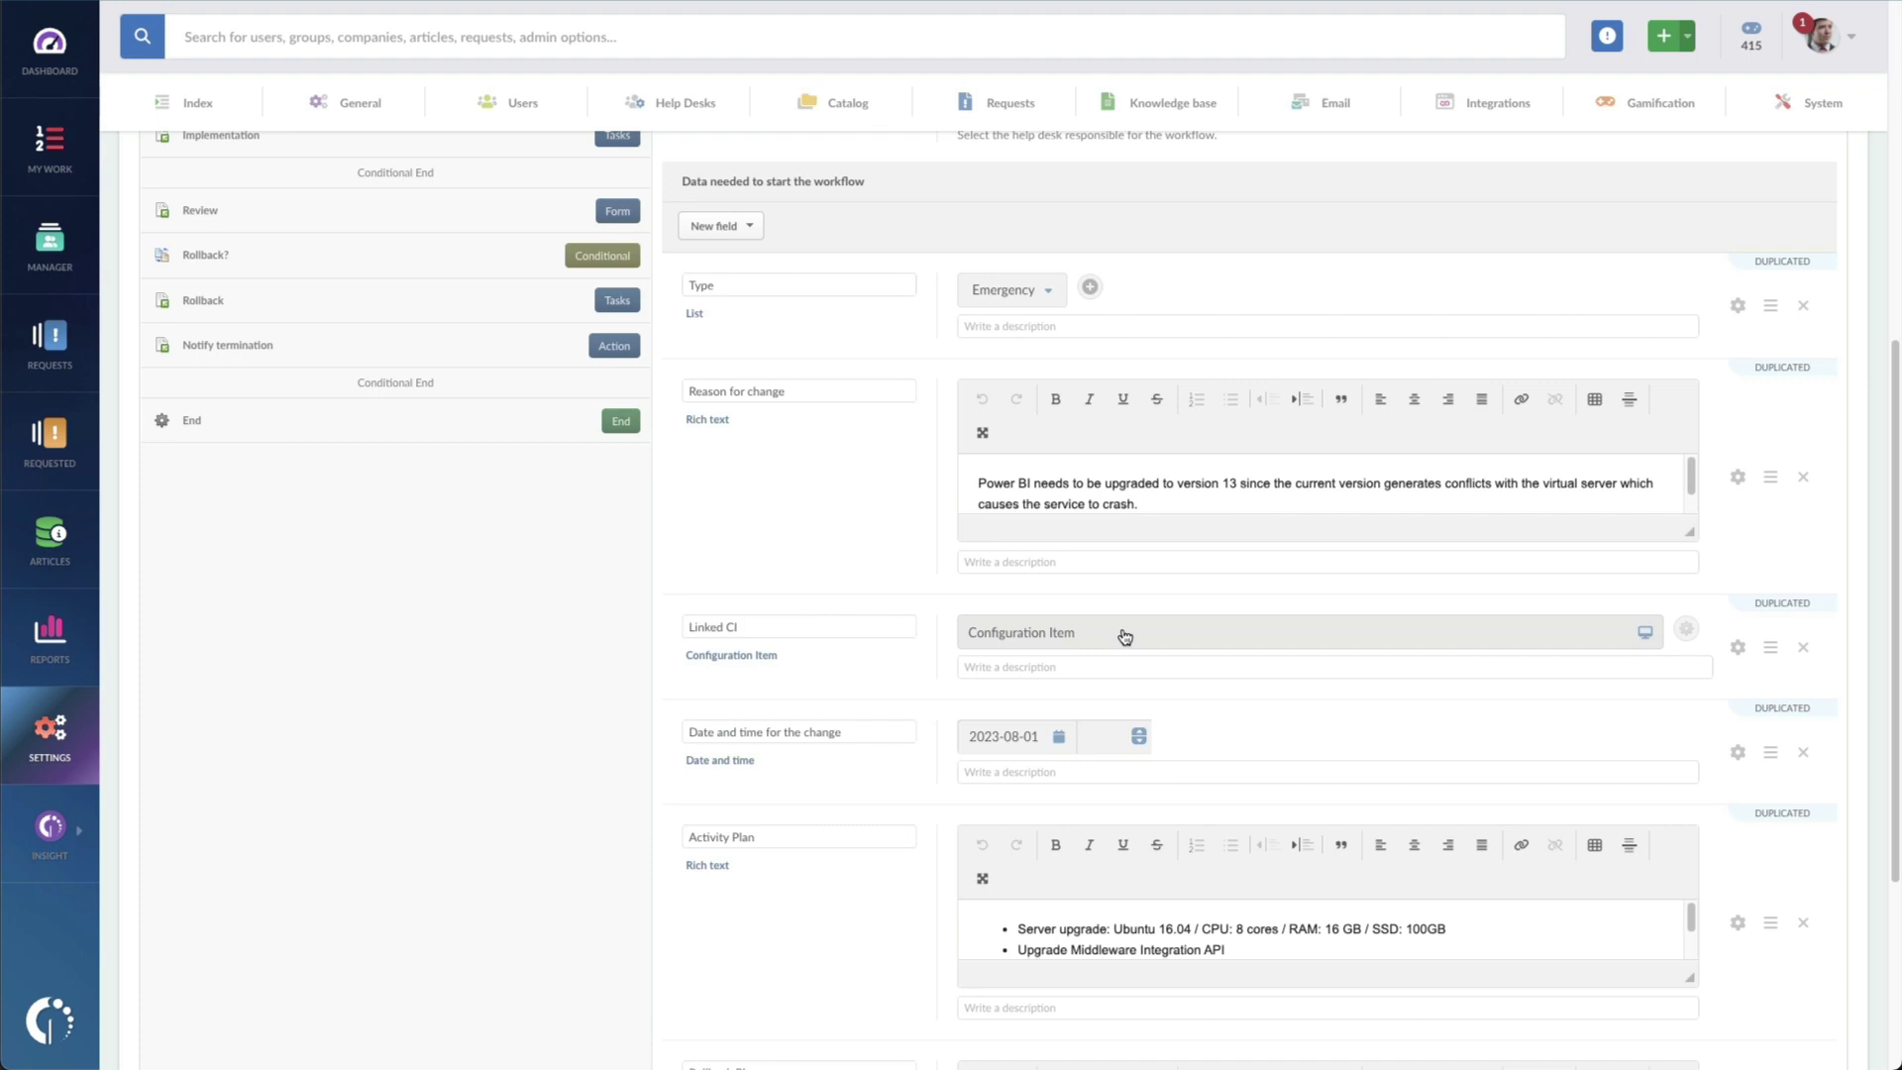
scroll(913, 793, "down", 2)
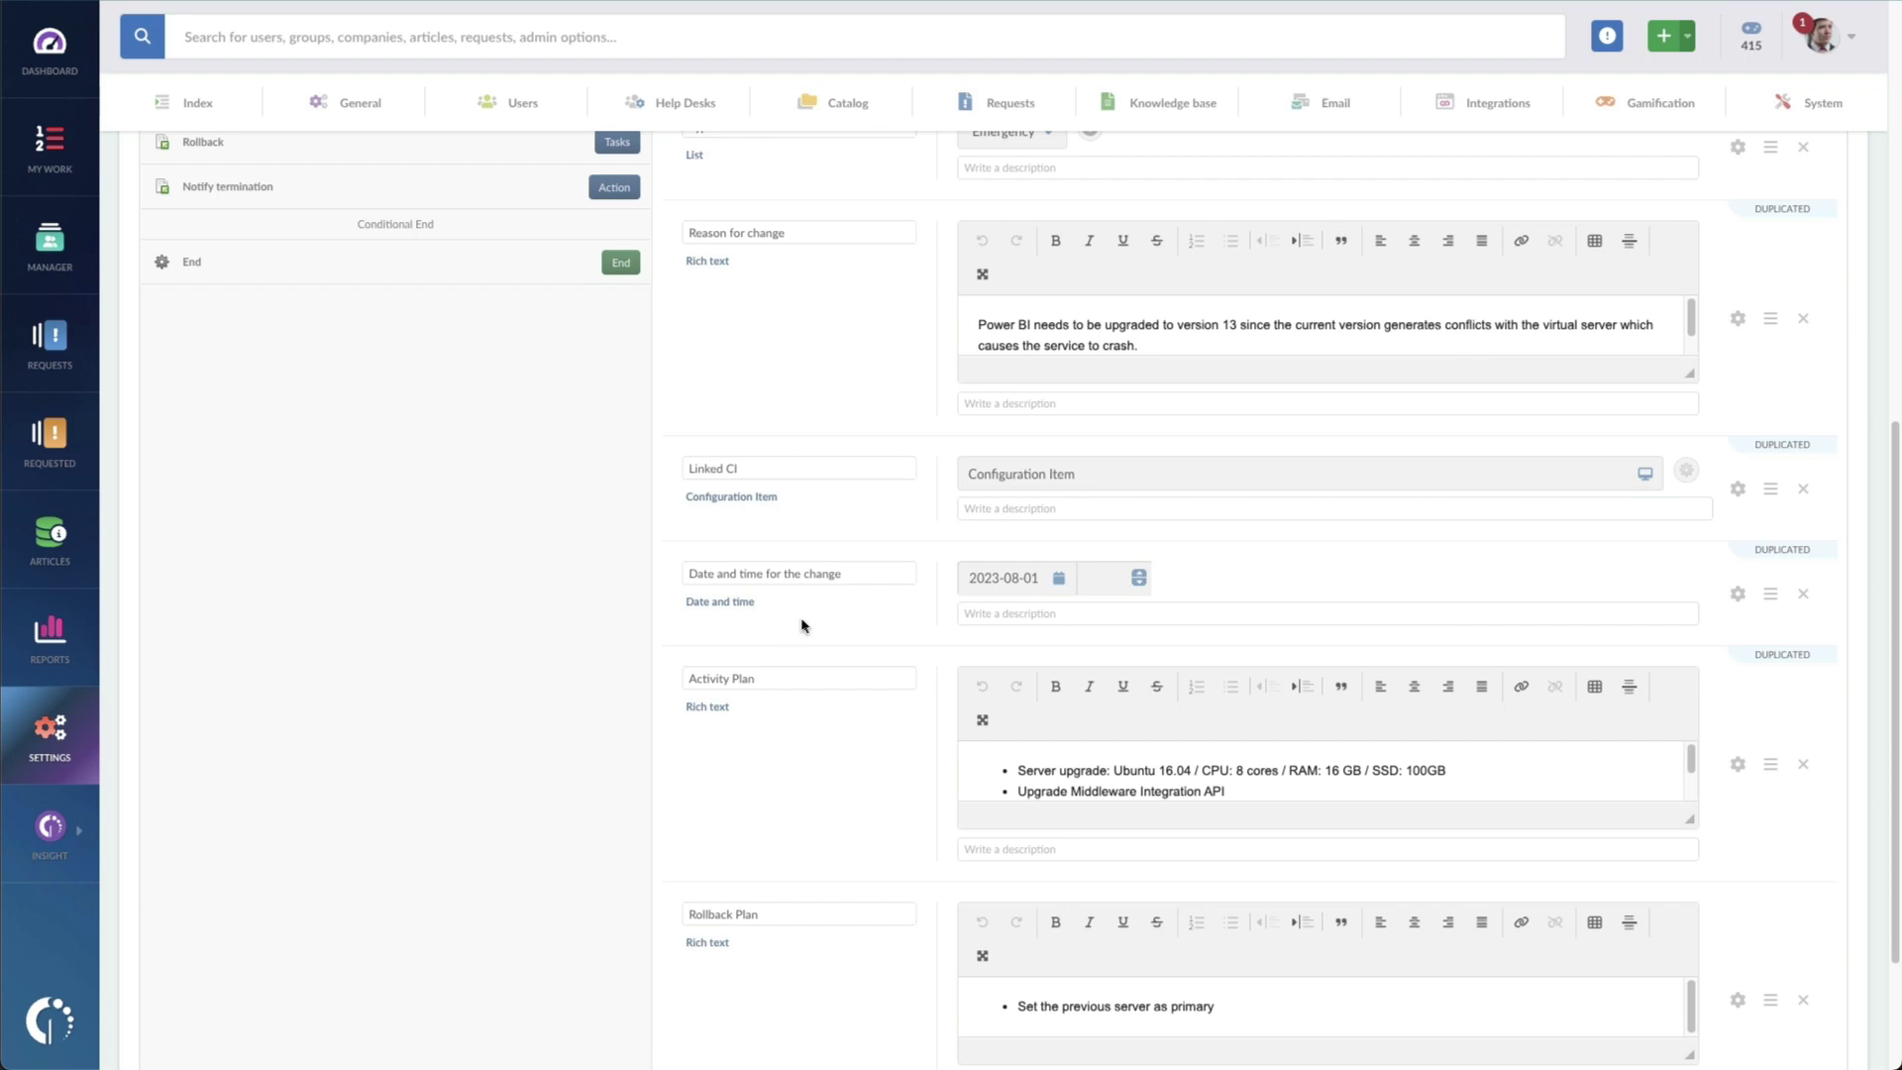
scroll(803, 626, "down", 1)
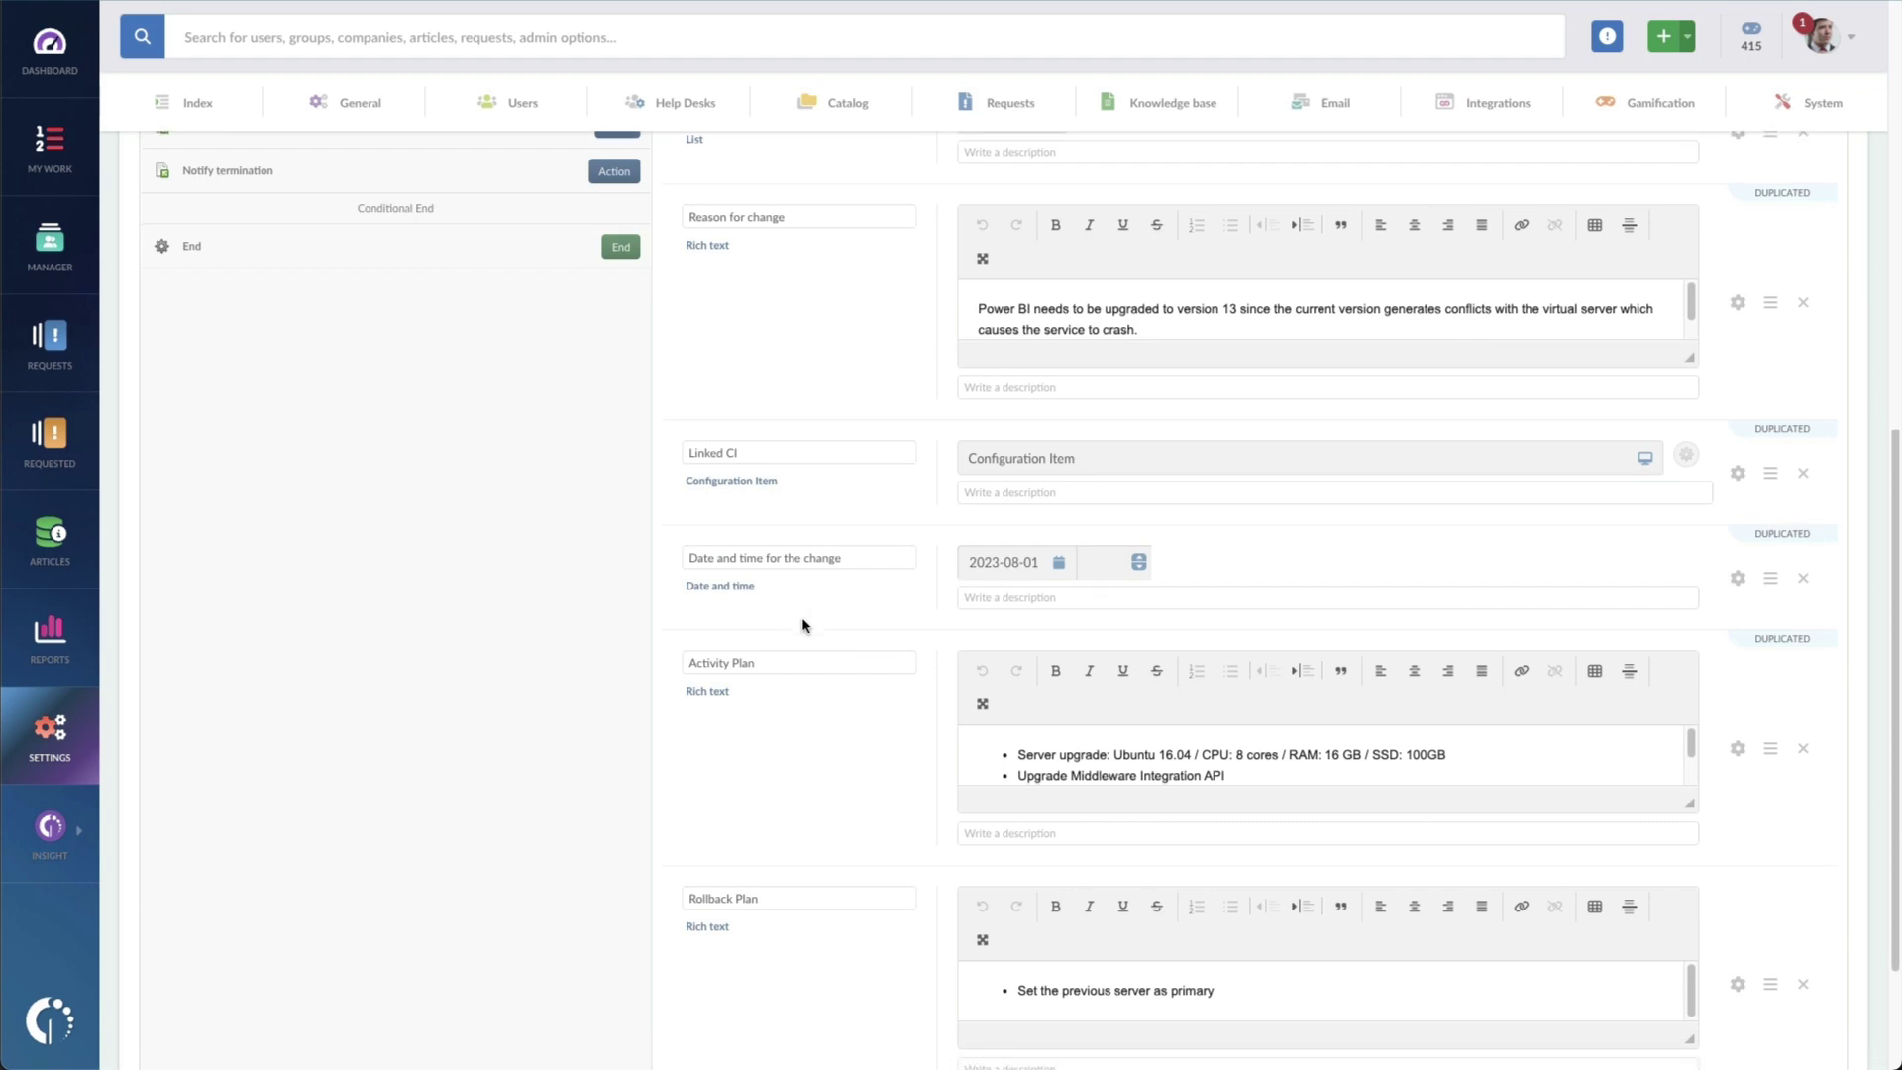
scroll(803, 625, "down", 2)
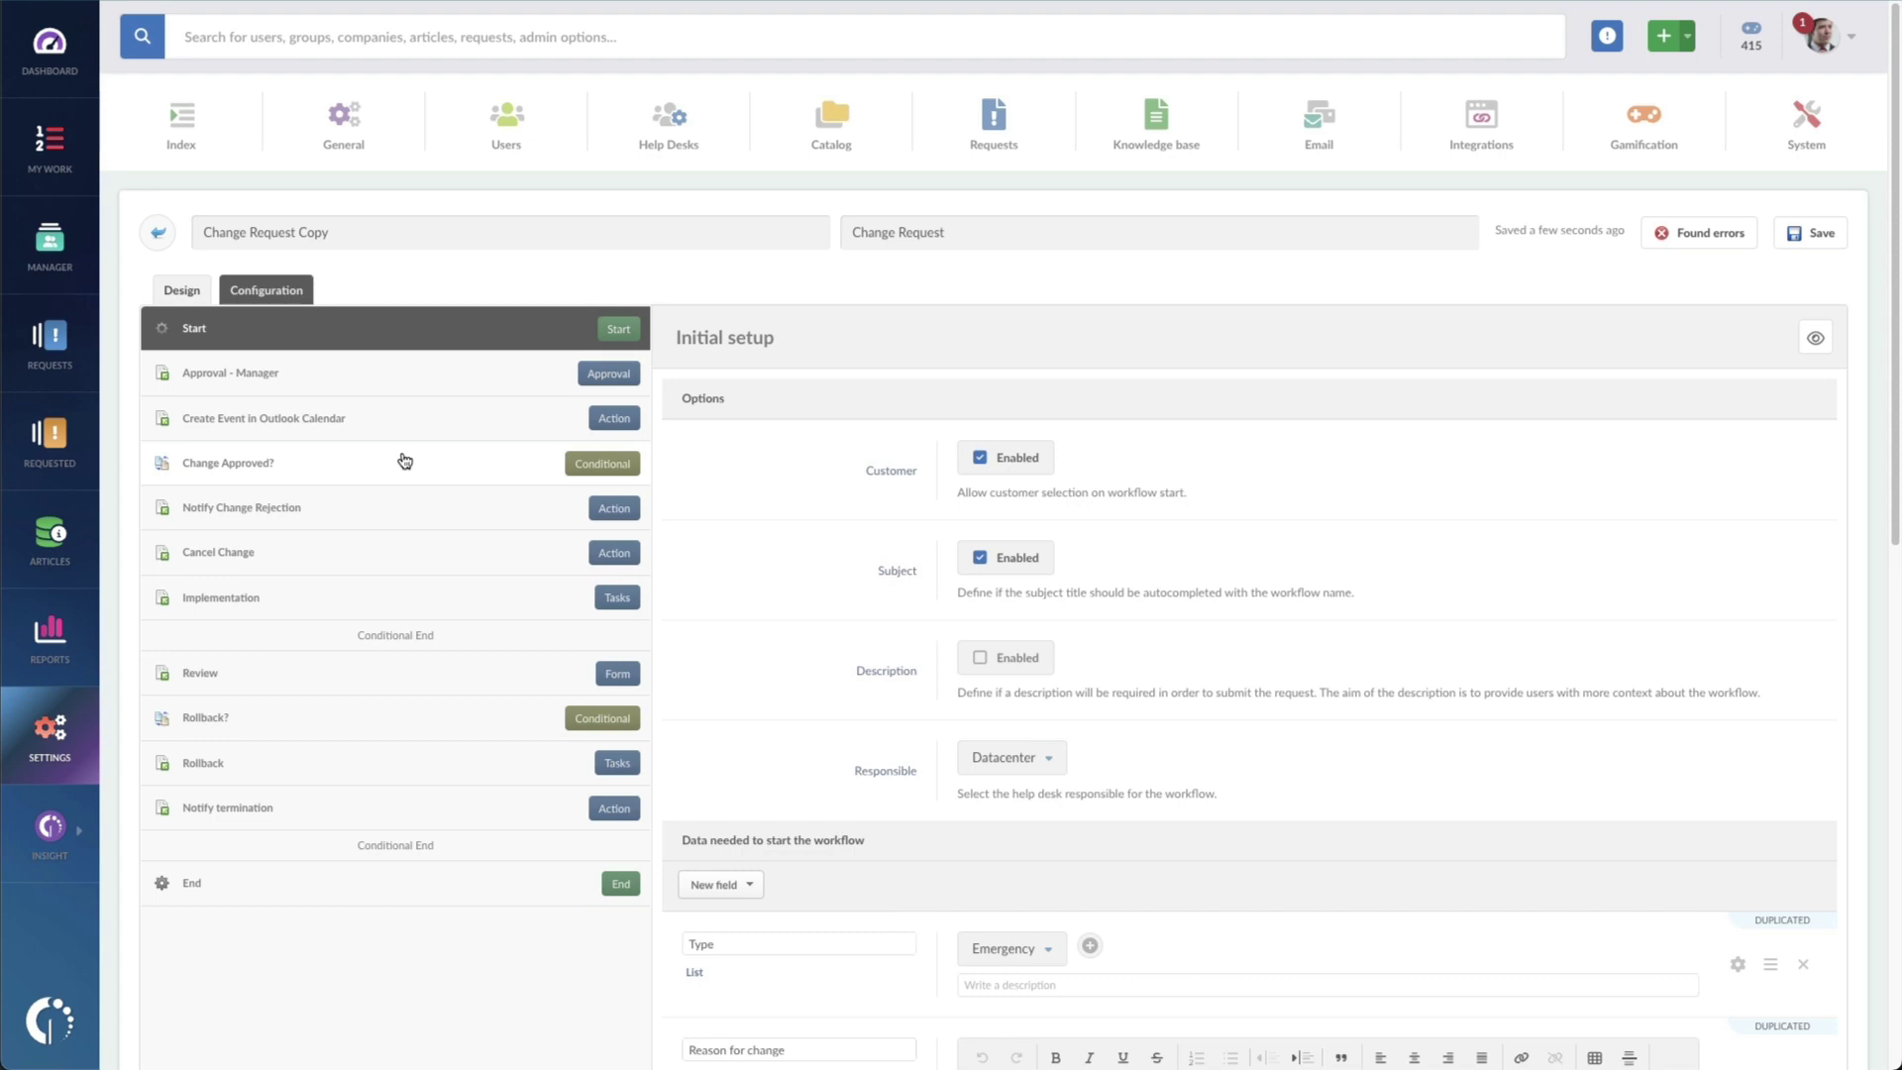
In the Design diagram, open the Approval - Manager step's approval type settings.
left_click(183, 292)
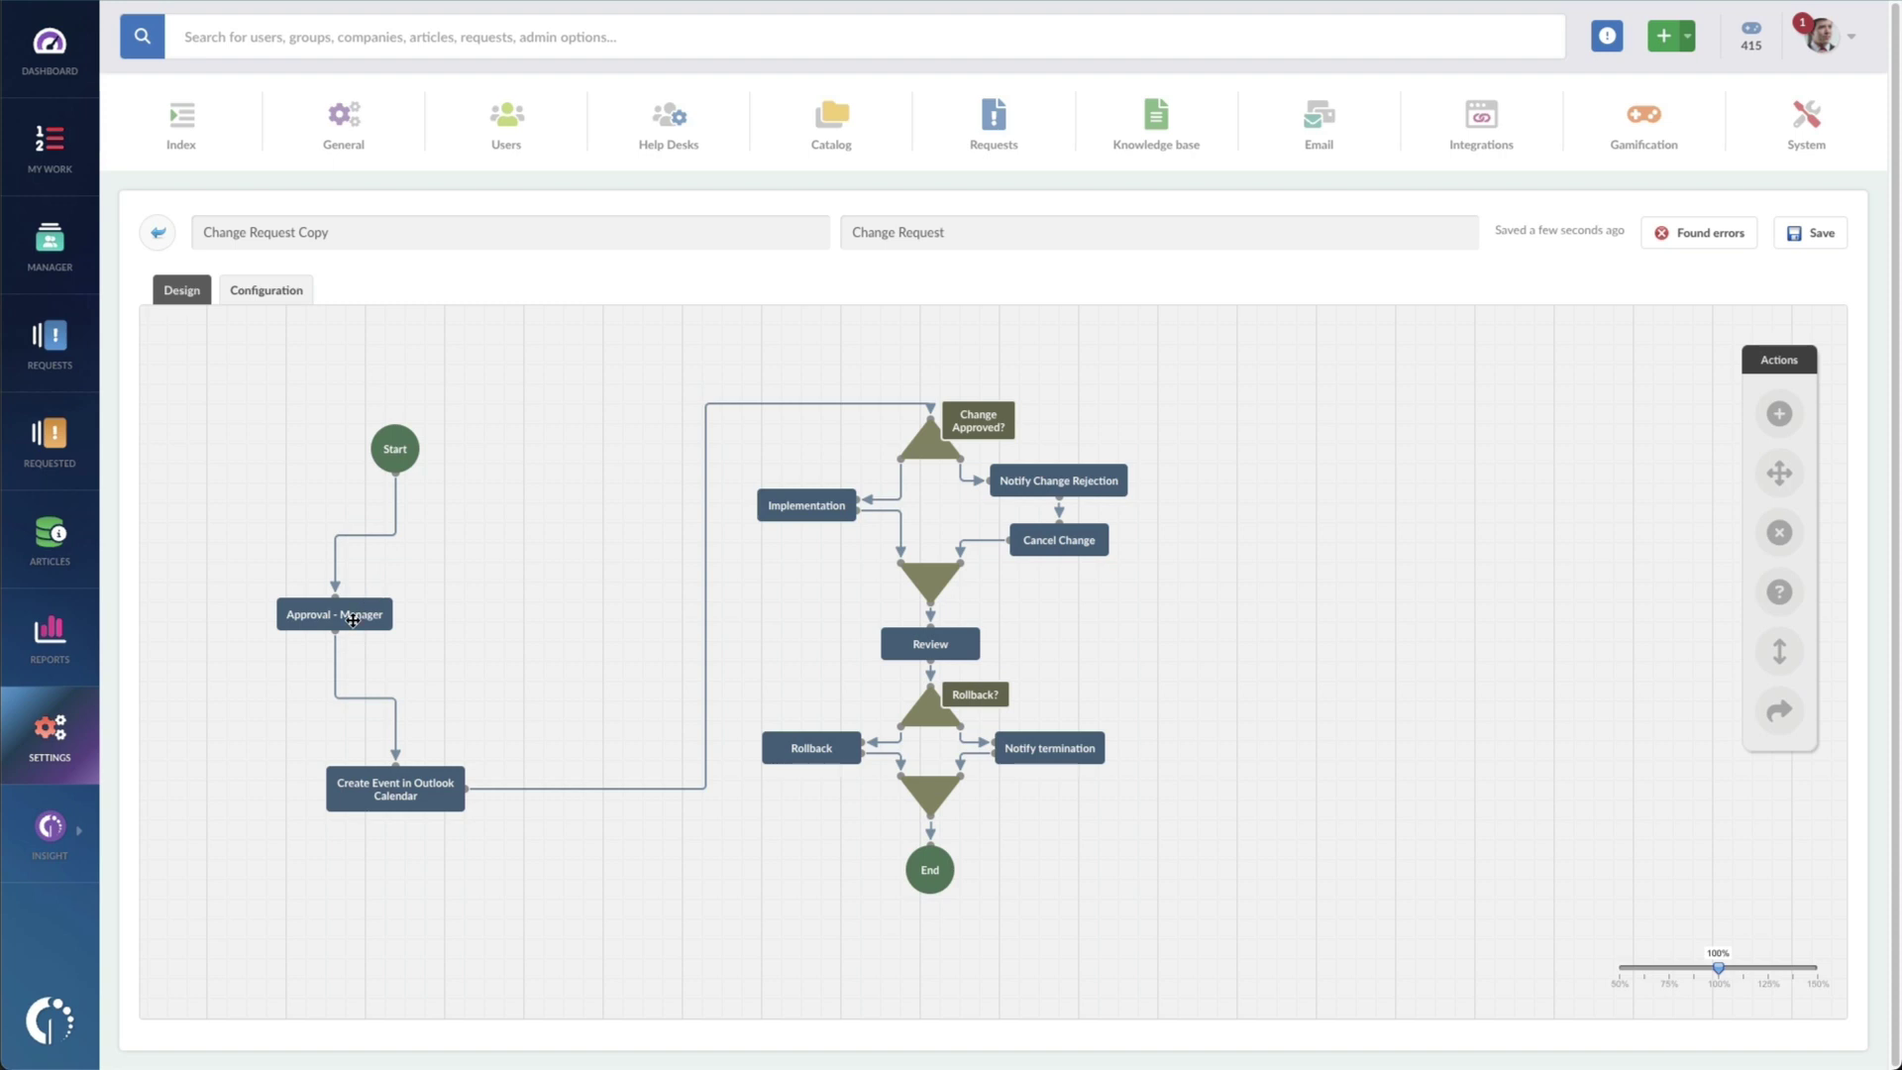
left_click(358, 622)
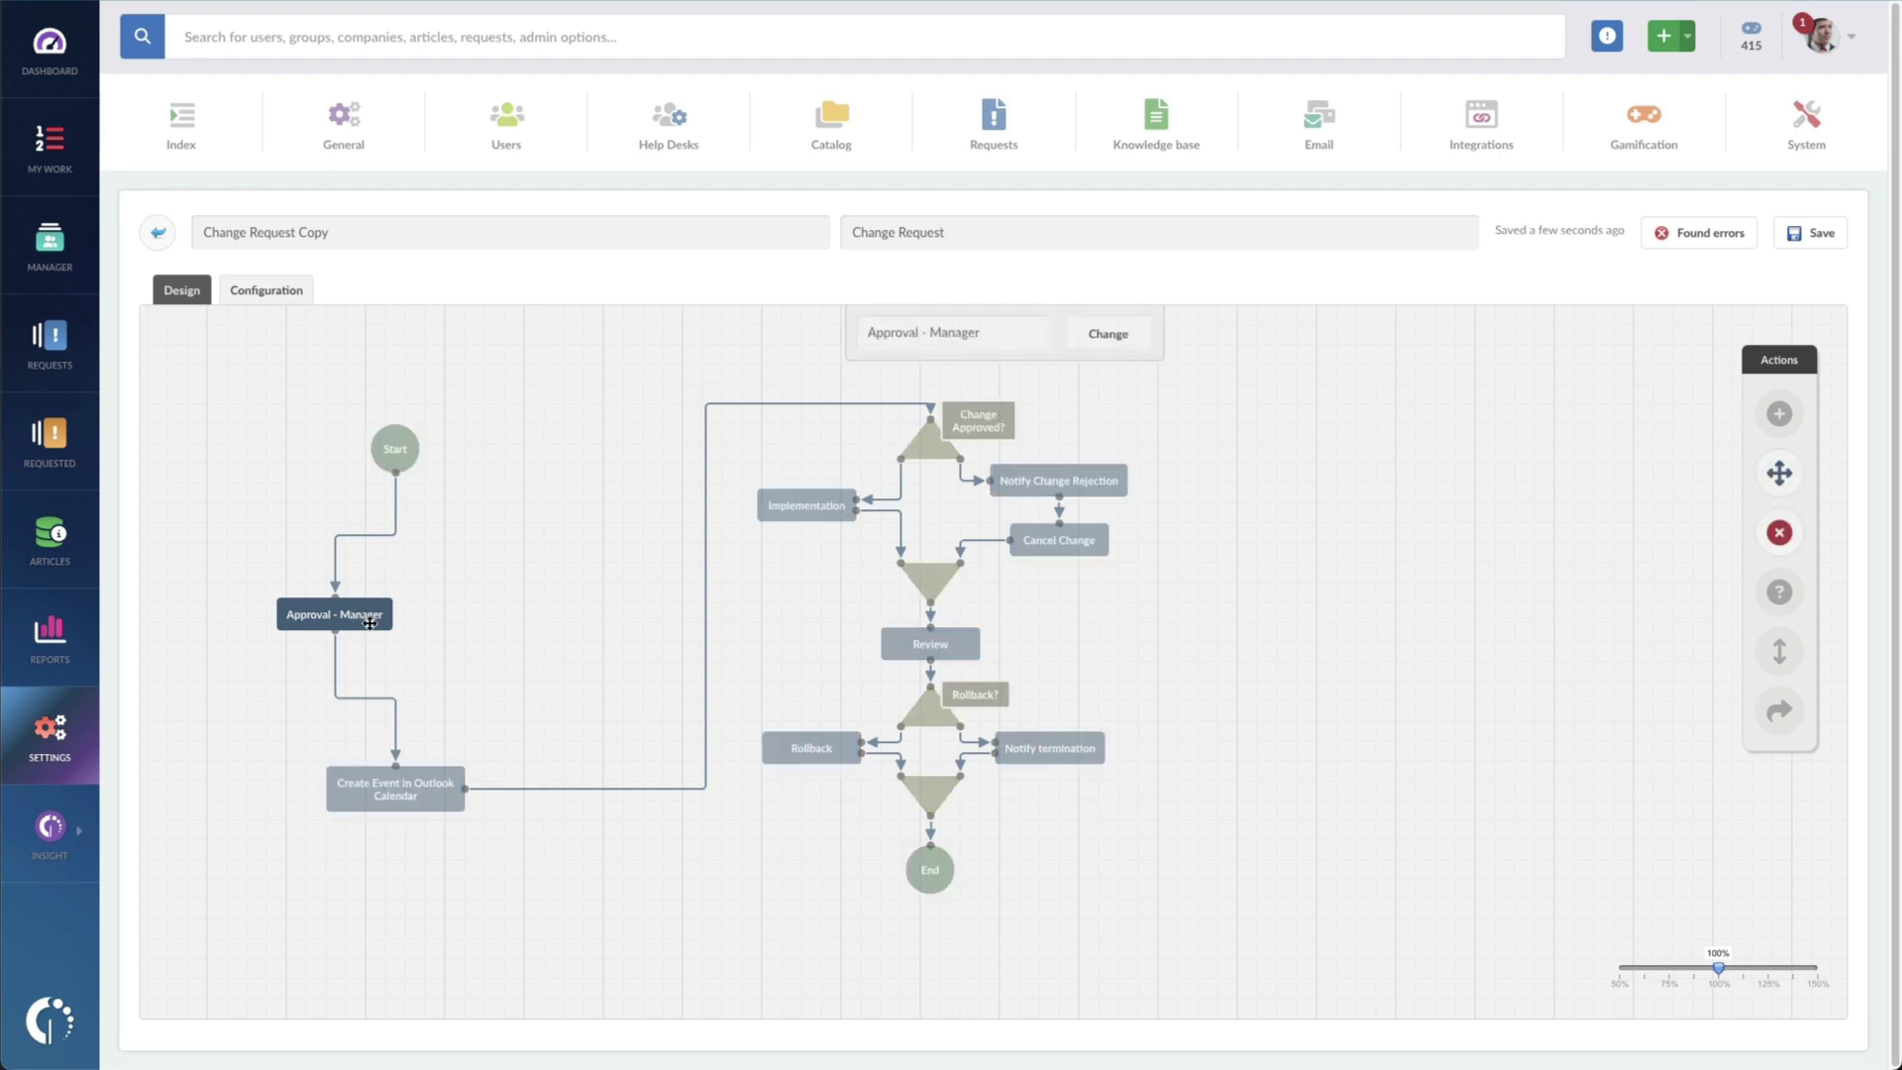
double_click(370, 621)
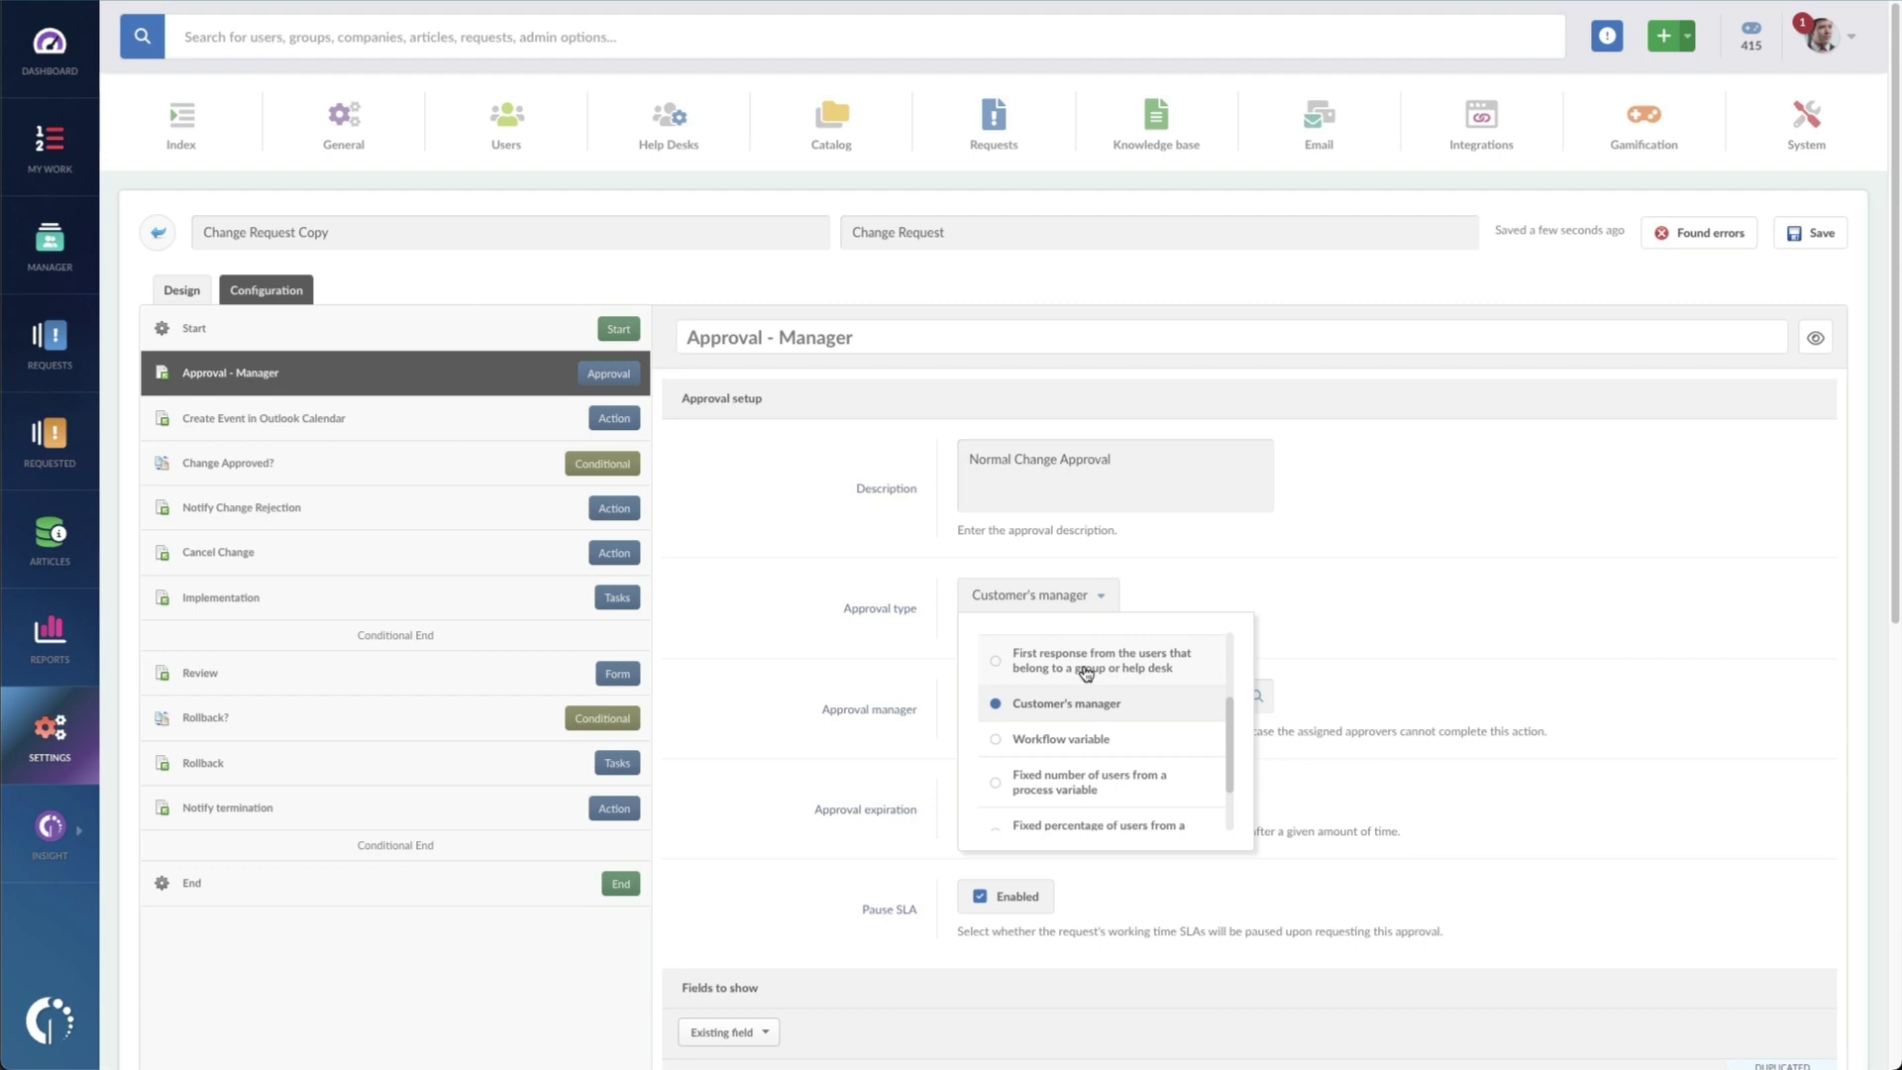
scroll(1085, 672, "up", 1)
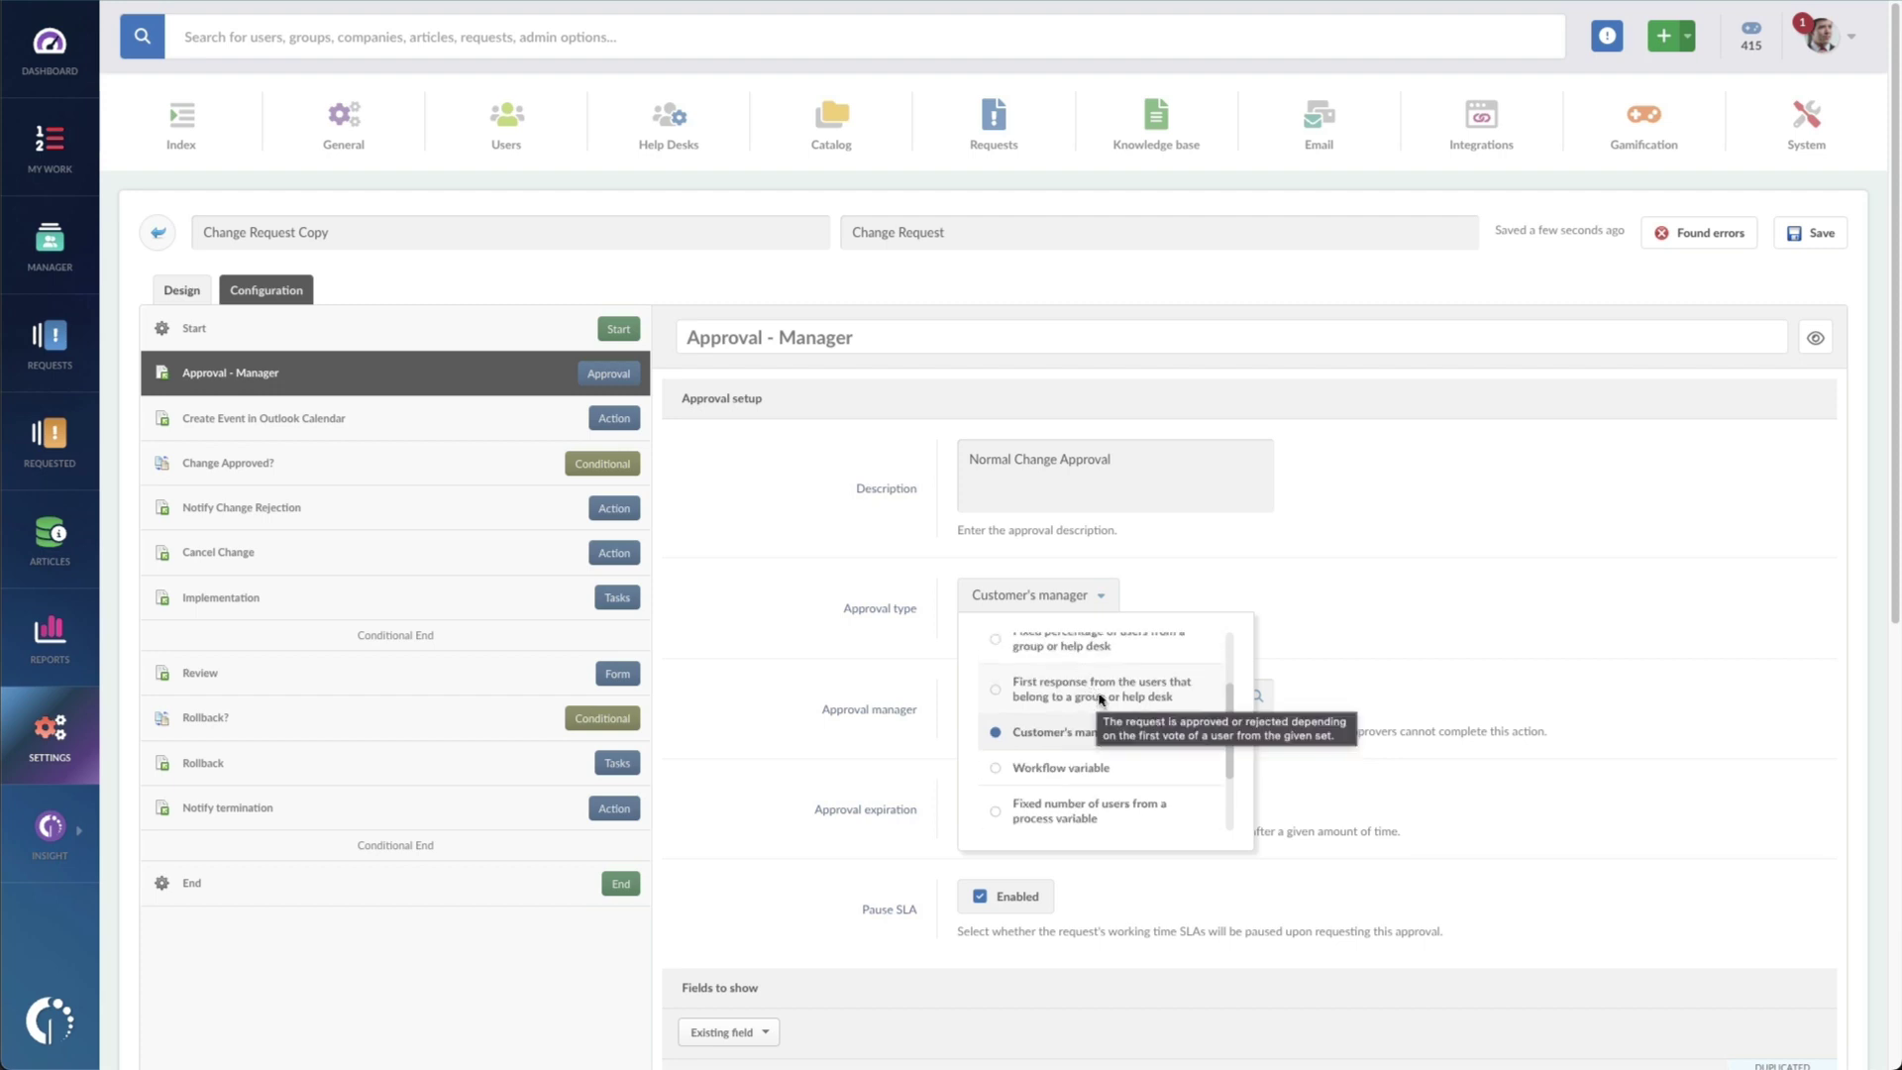
left_click(1095, 694)
left_click(1256, 702)
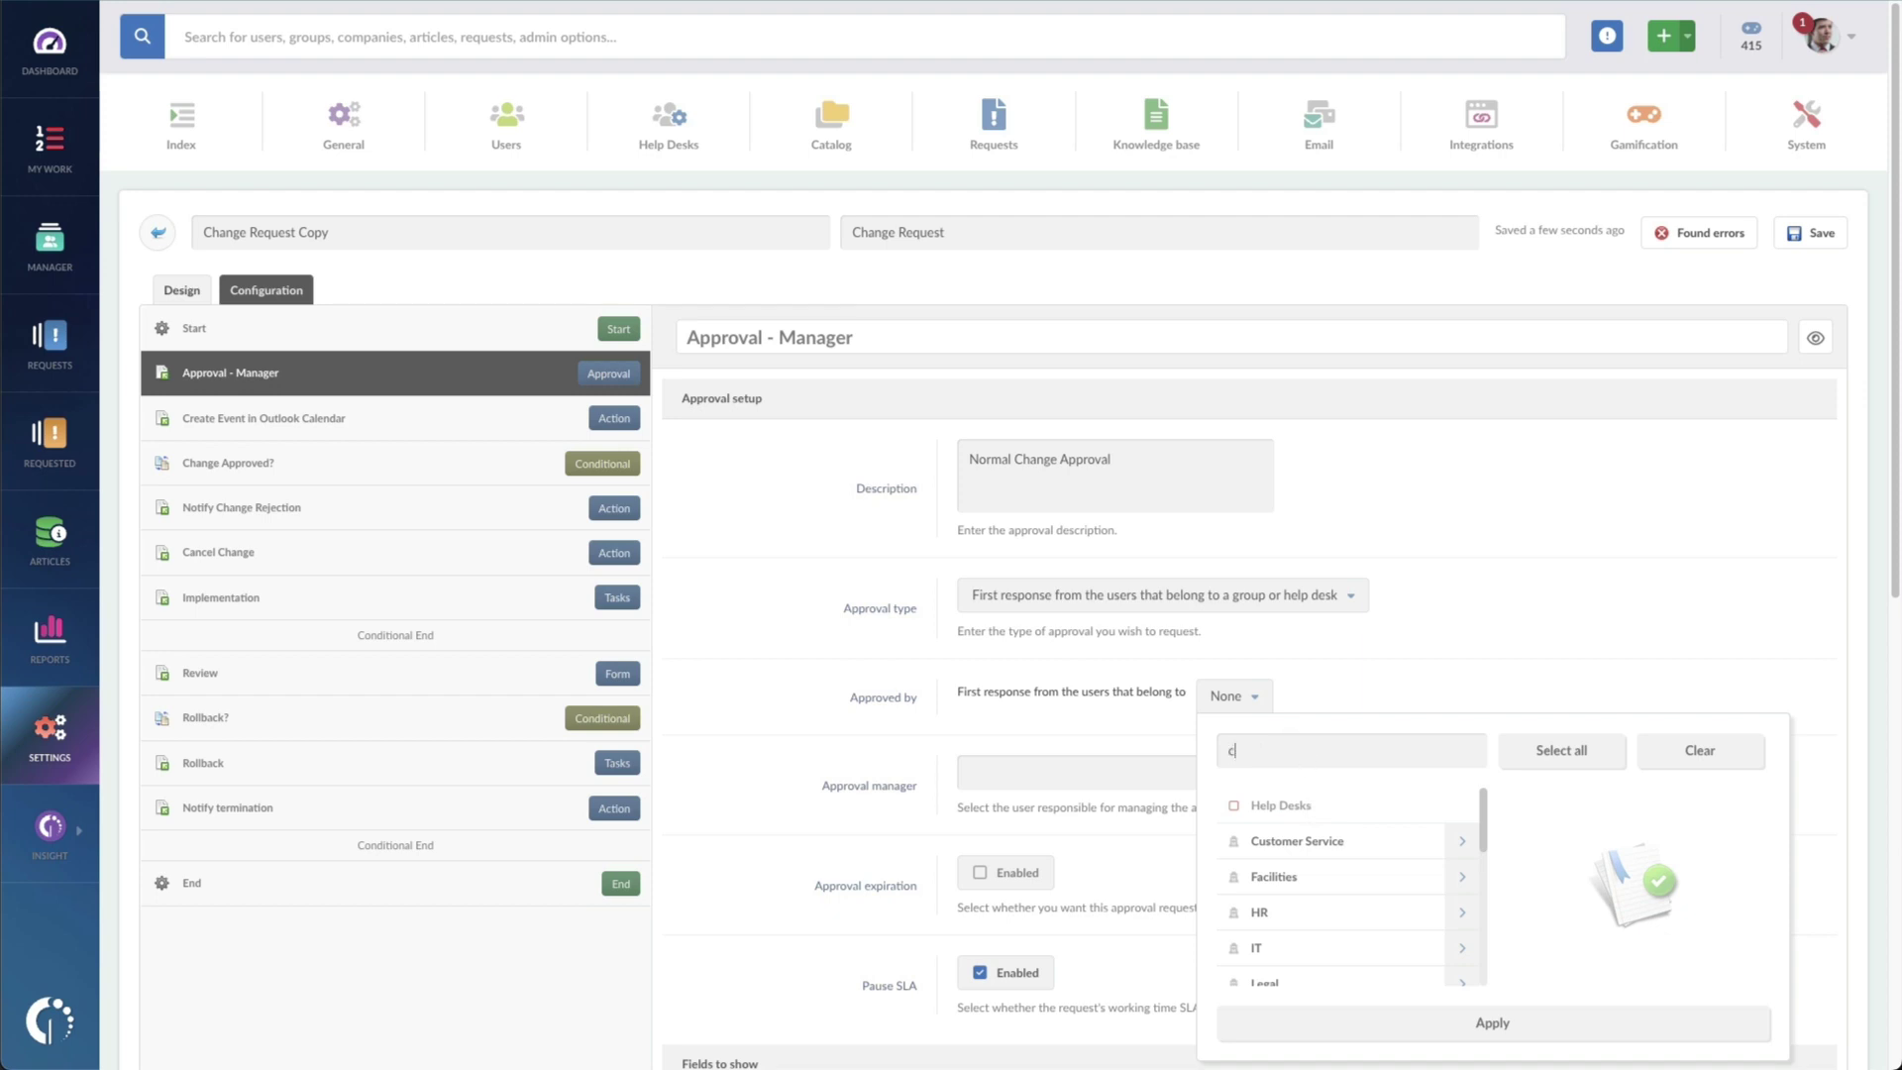
left_click(1287, 804)
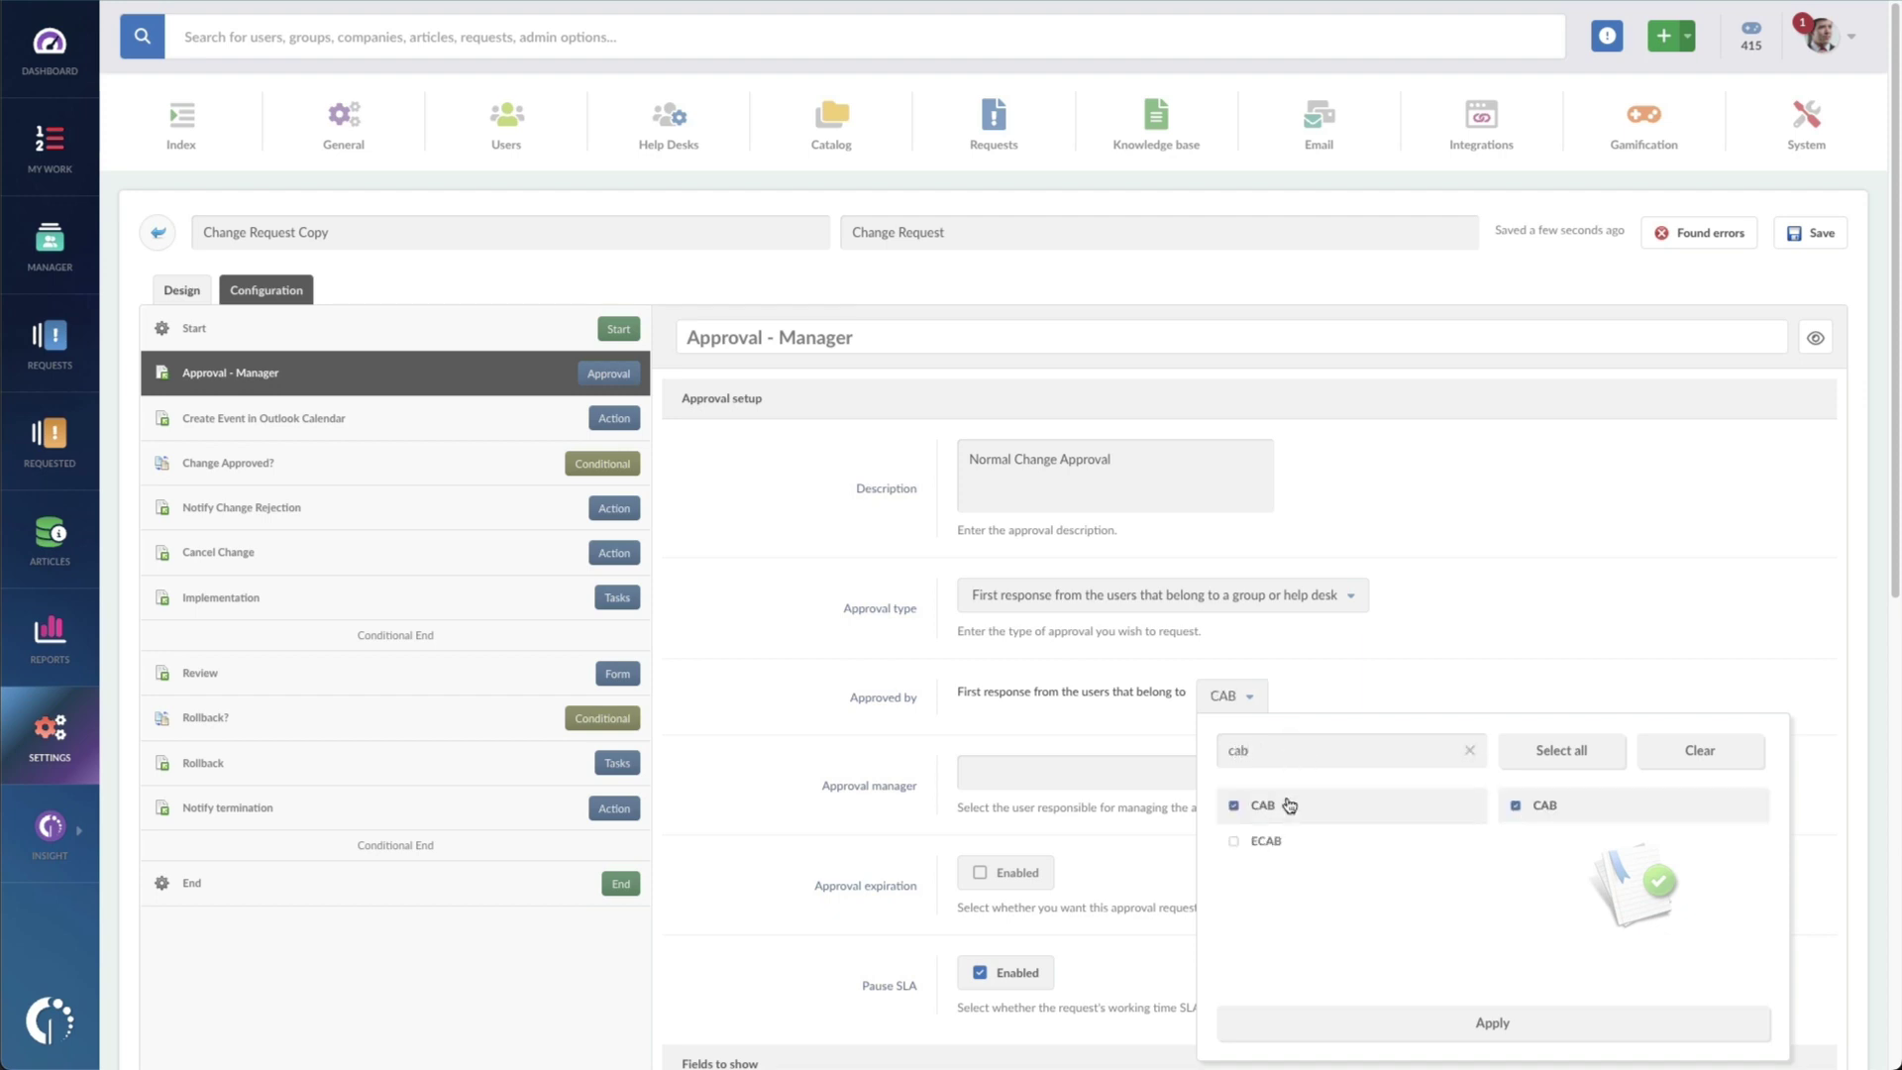
left_click(1489, 1022)
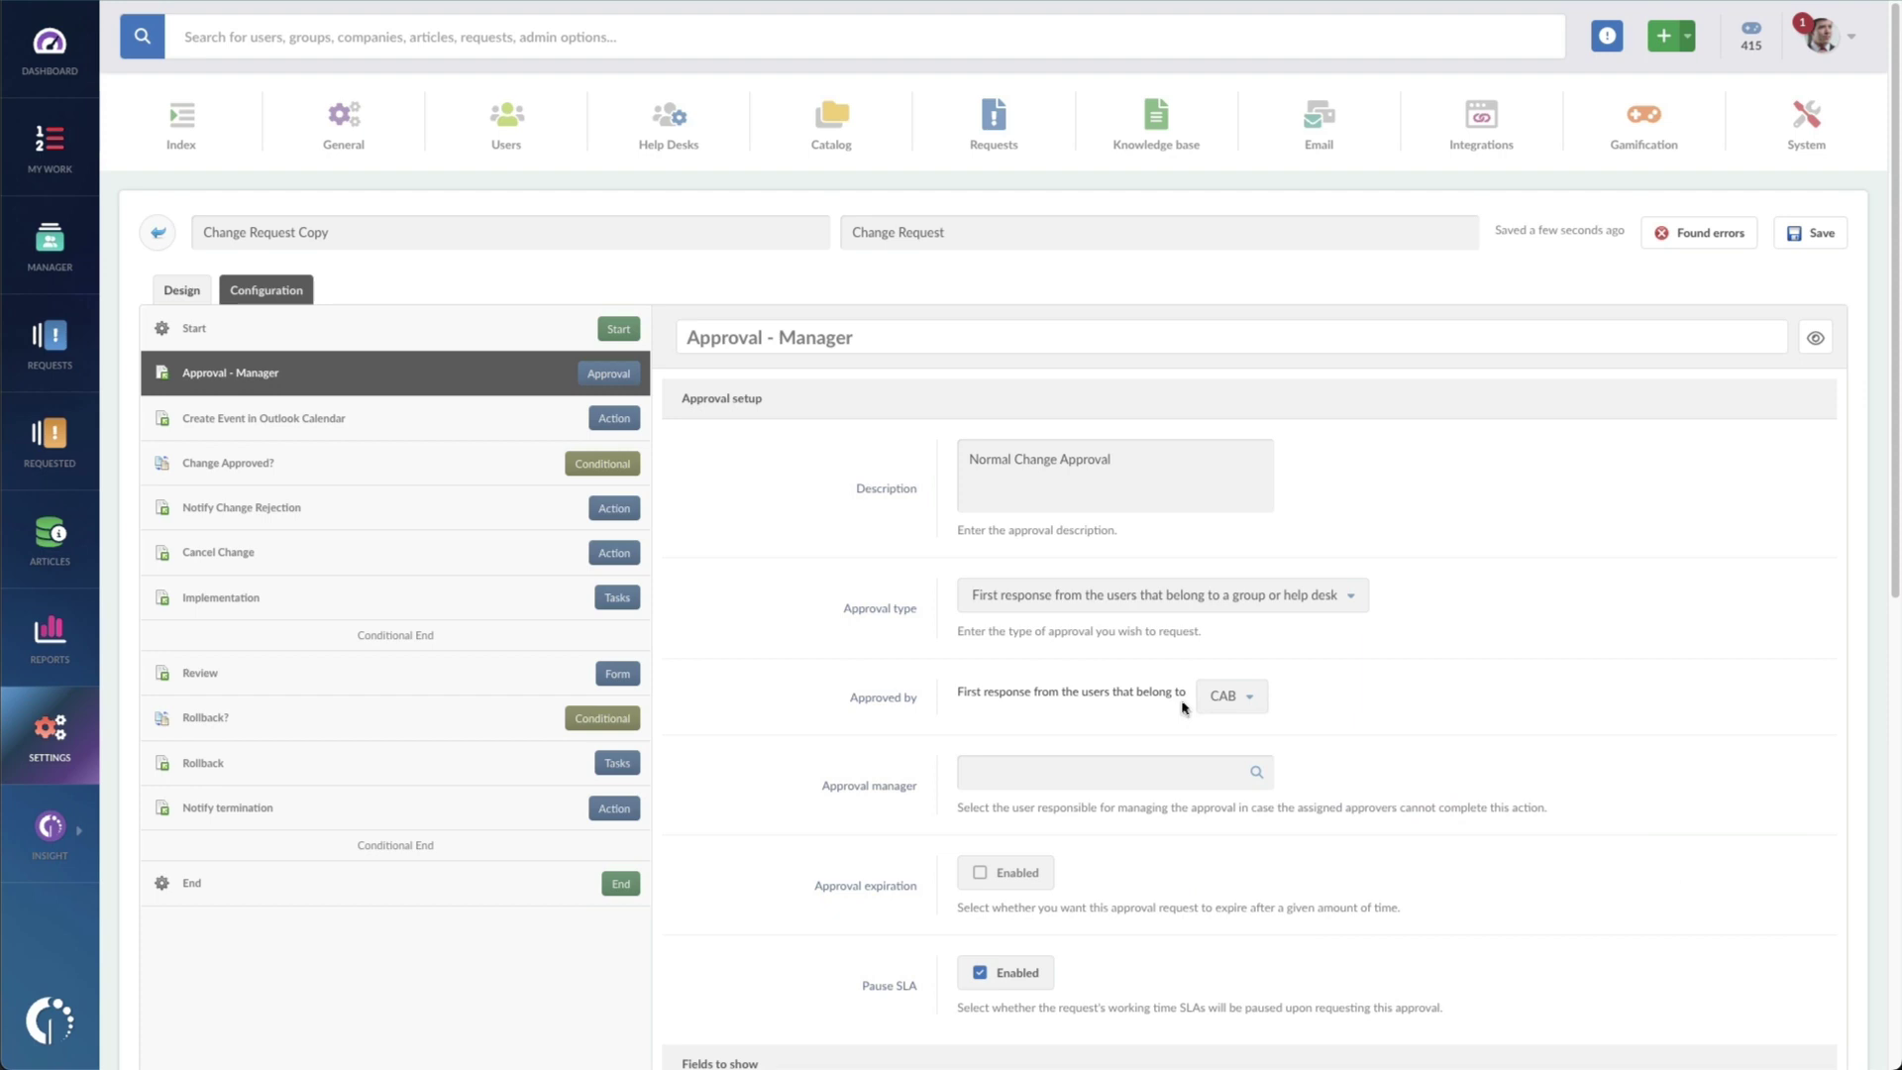
left_click(1232, 694)
left_click(1125, 606)
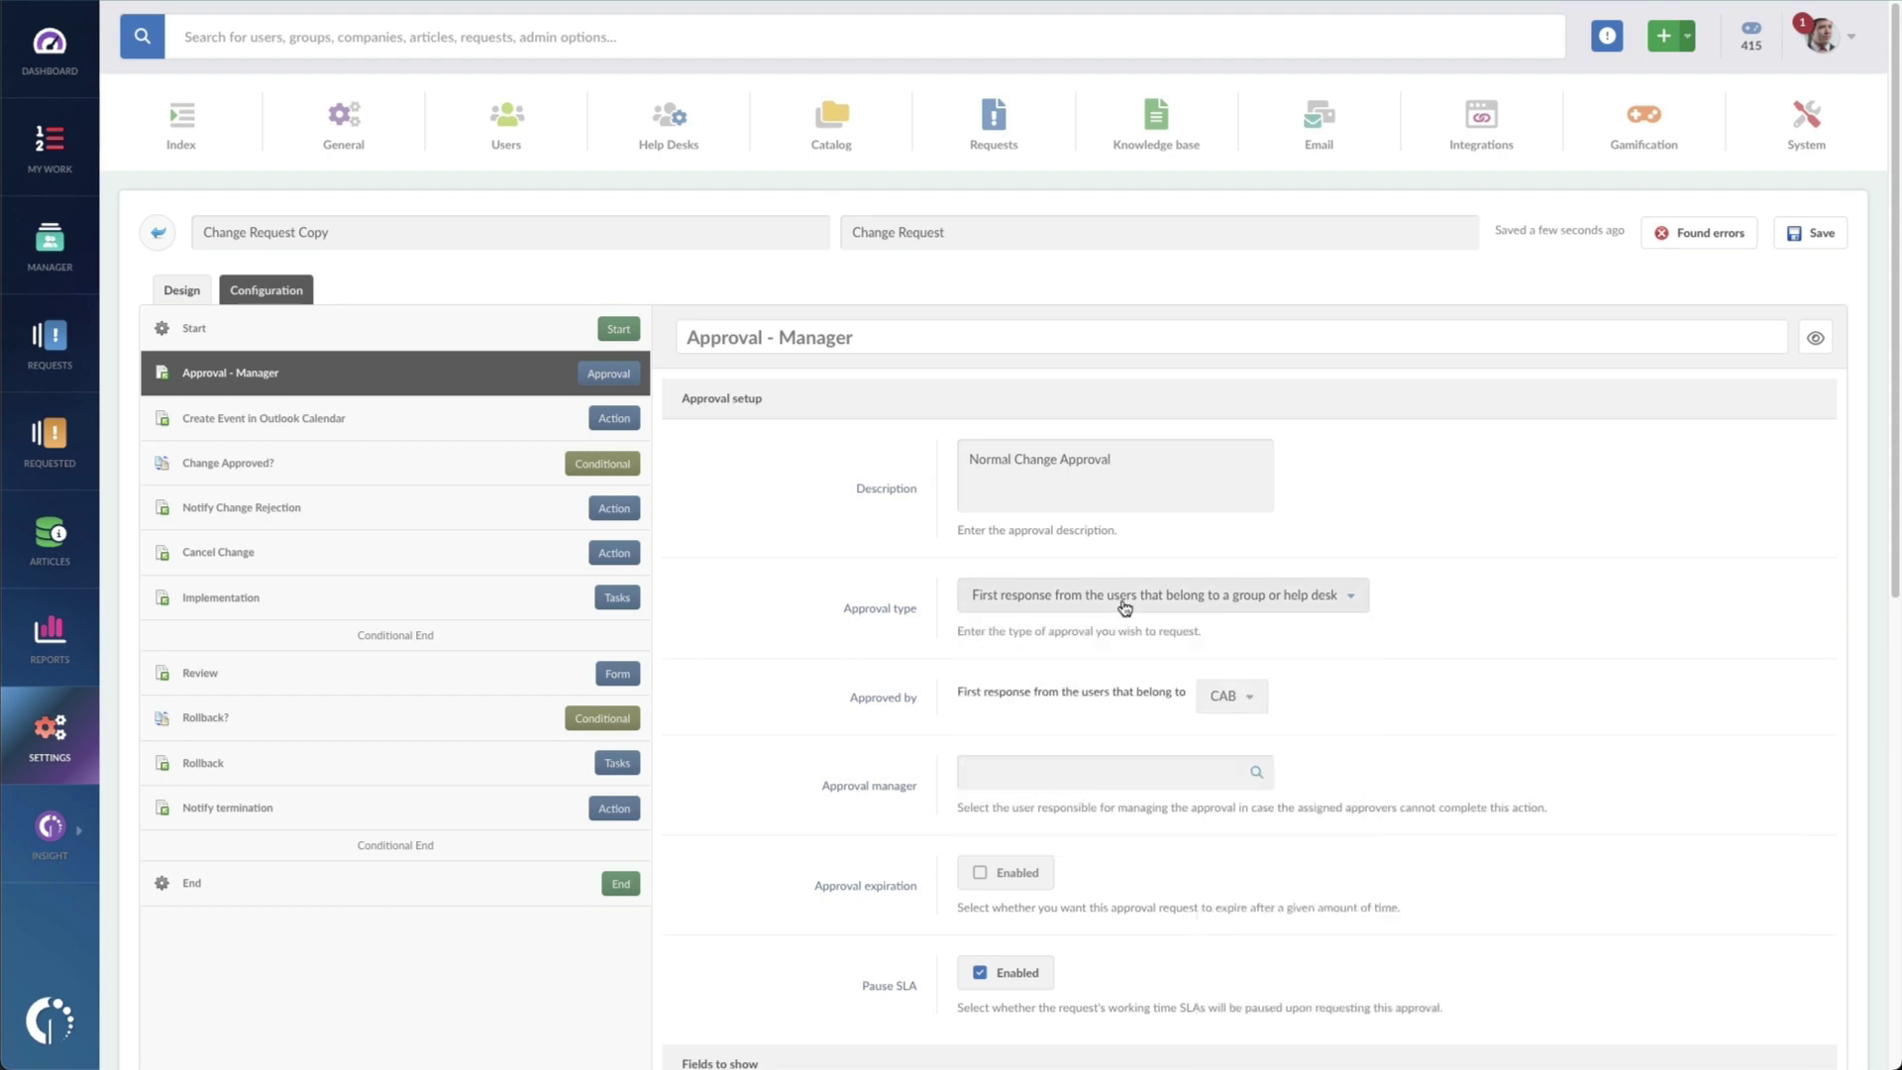
left_click(1125, 601)
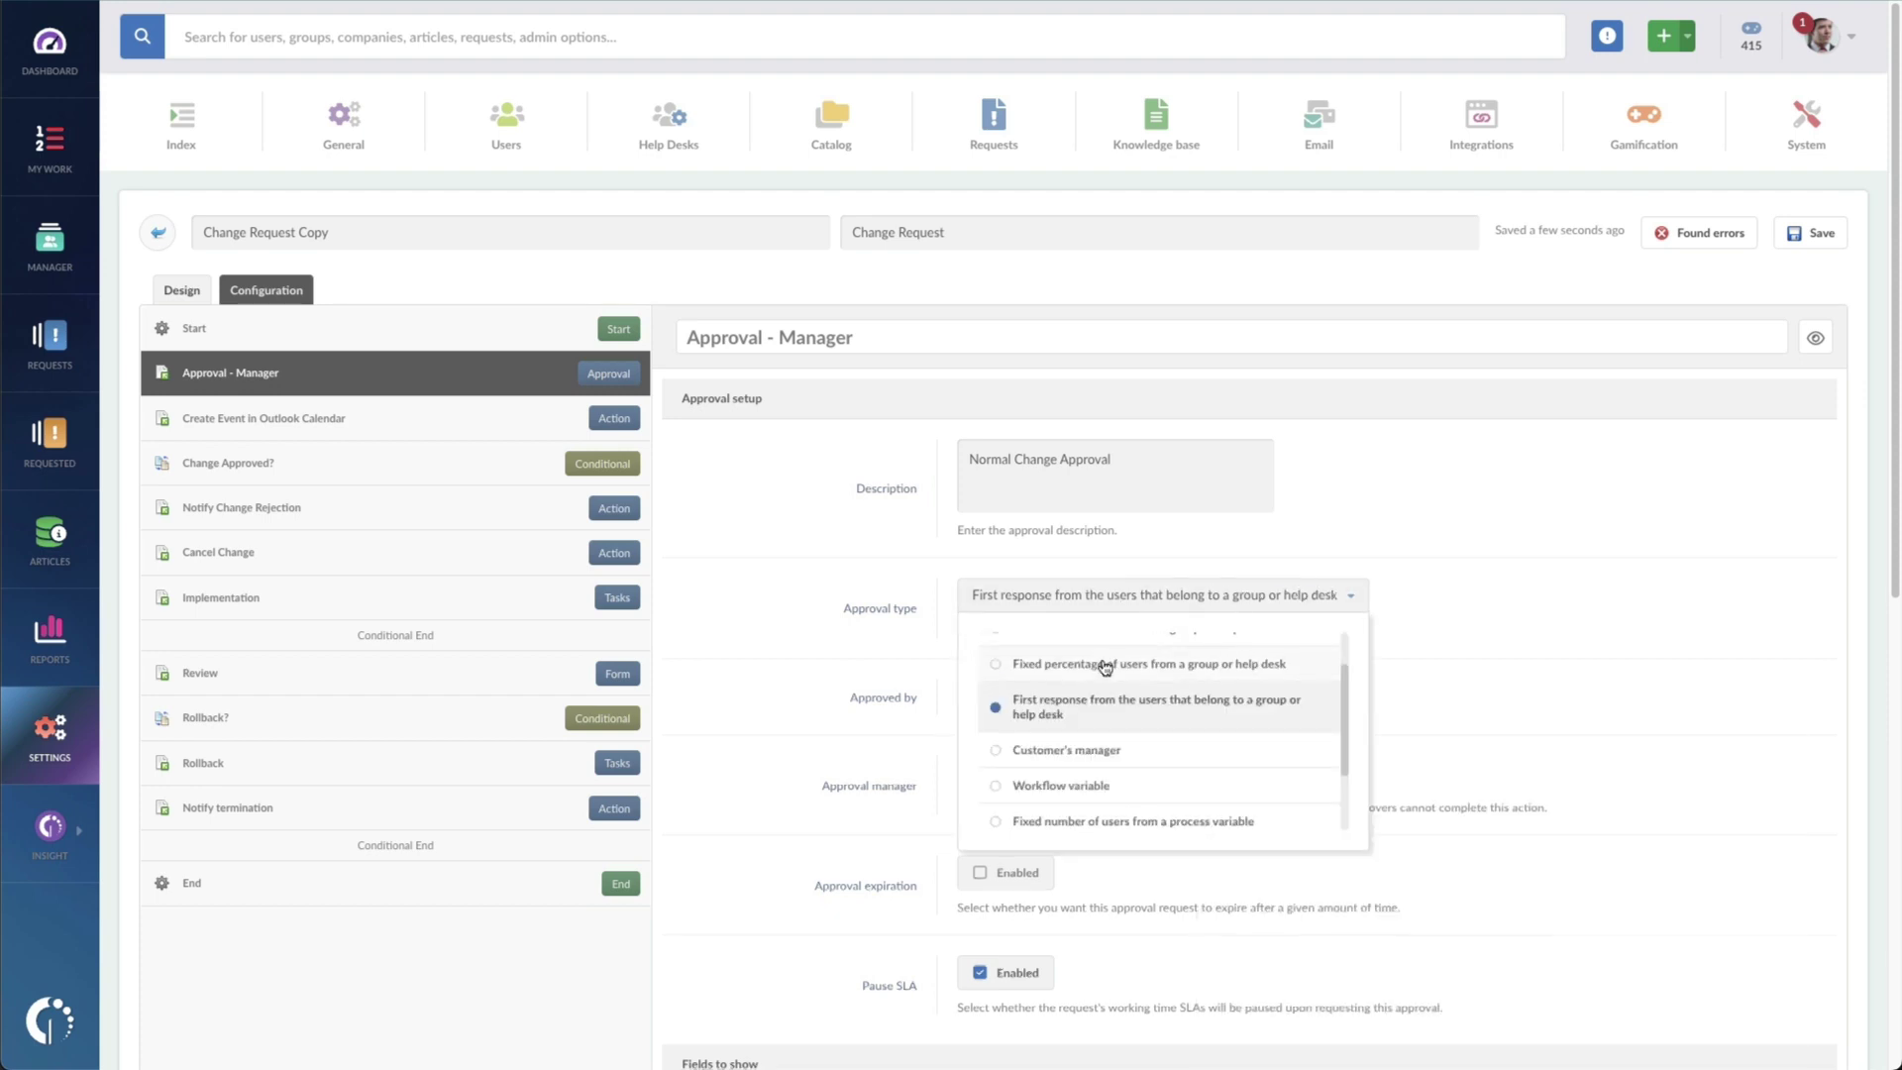
left_click(1105, 668)
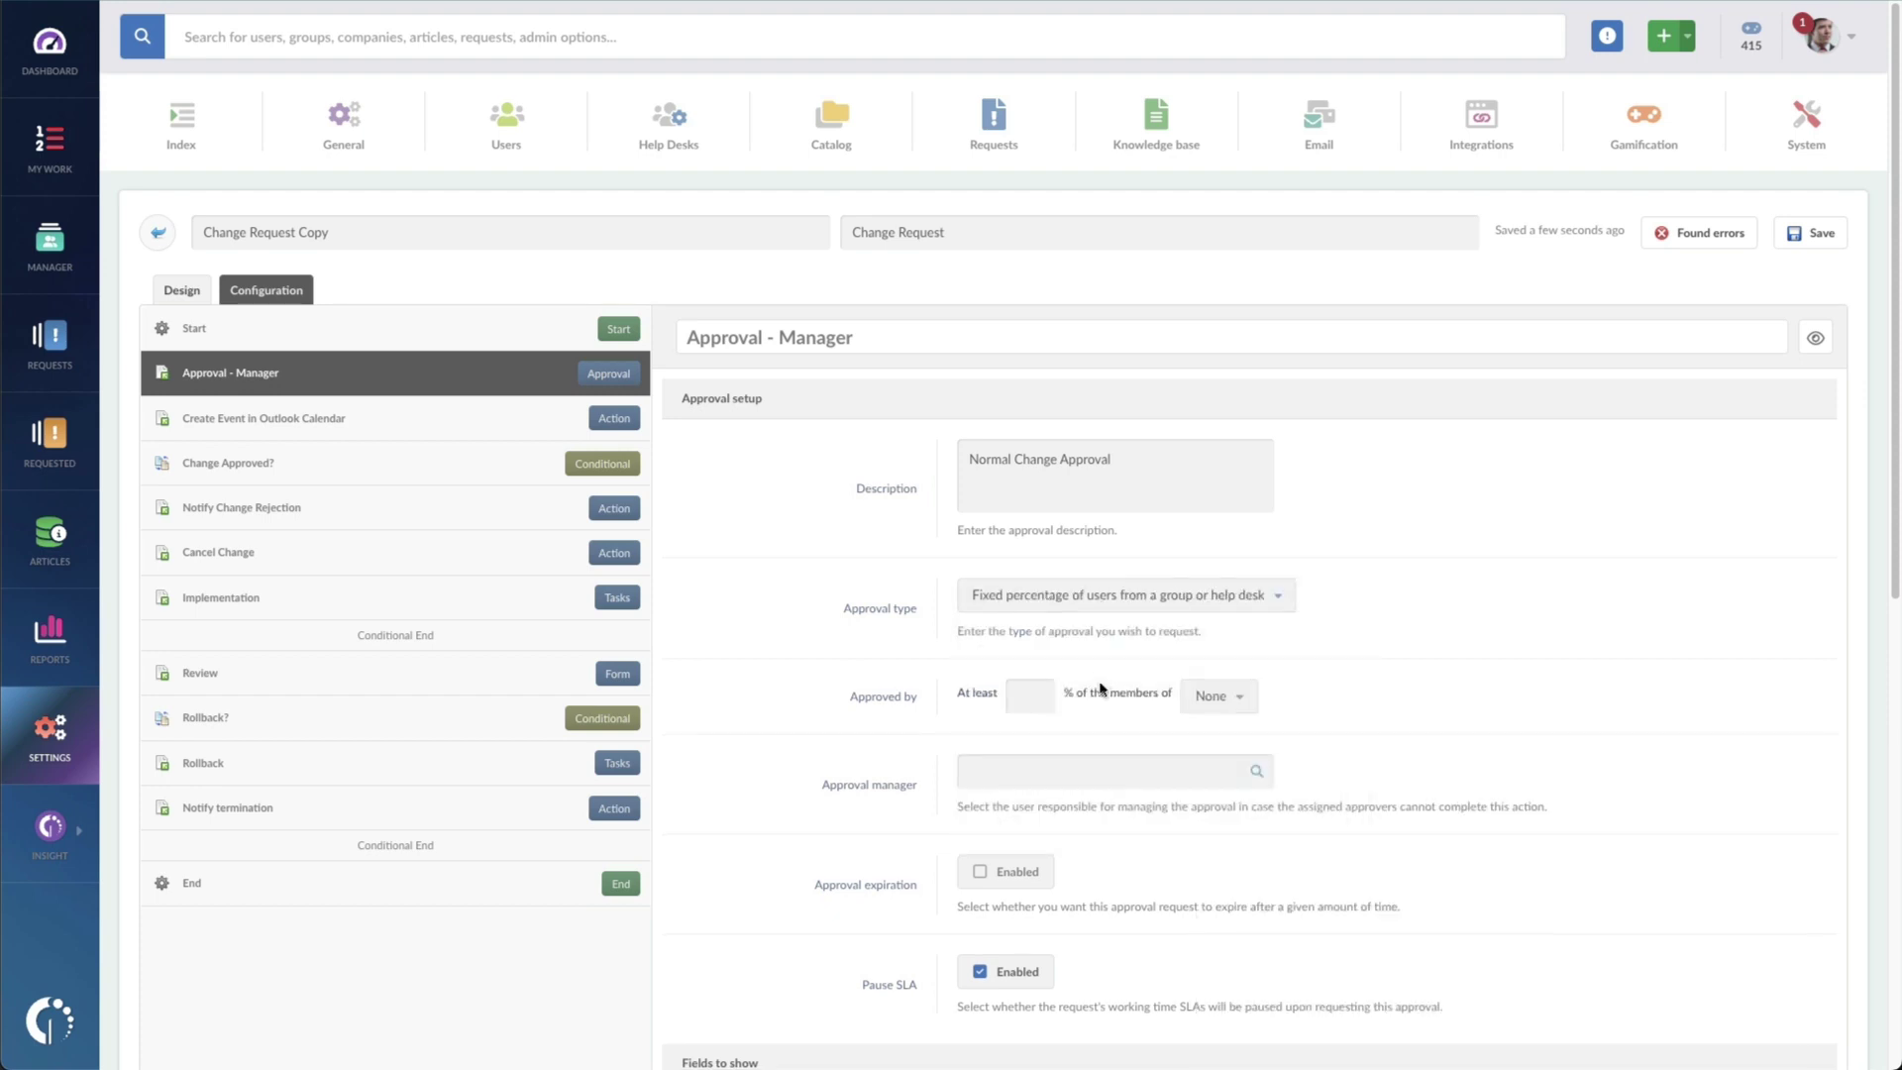
left_click(1046, 698)
type("4")
left_click(1221, 695)
type("cab")
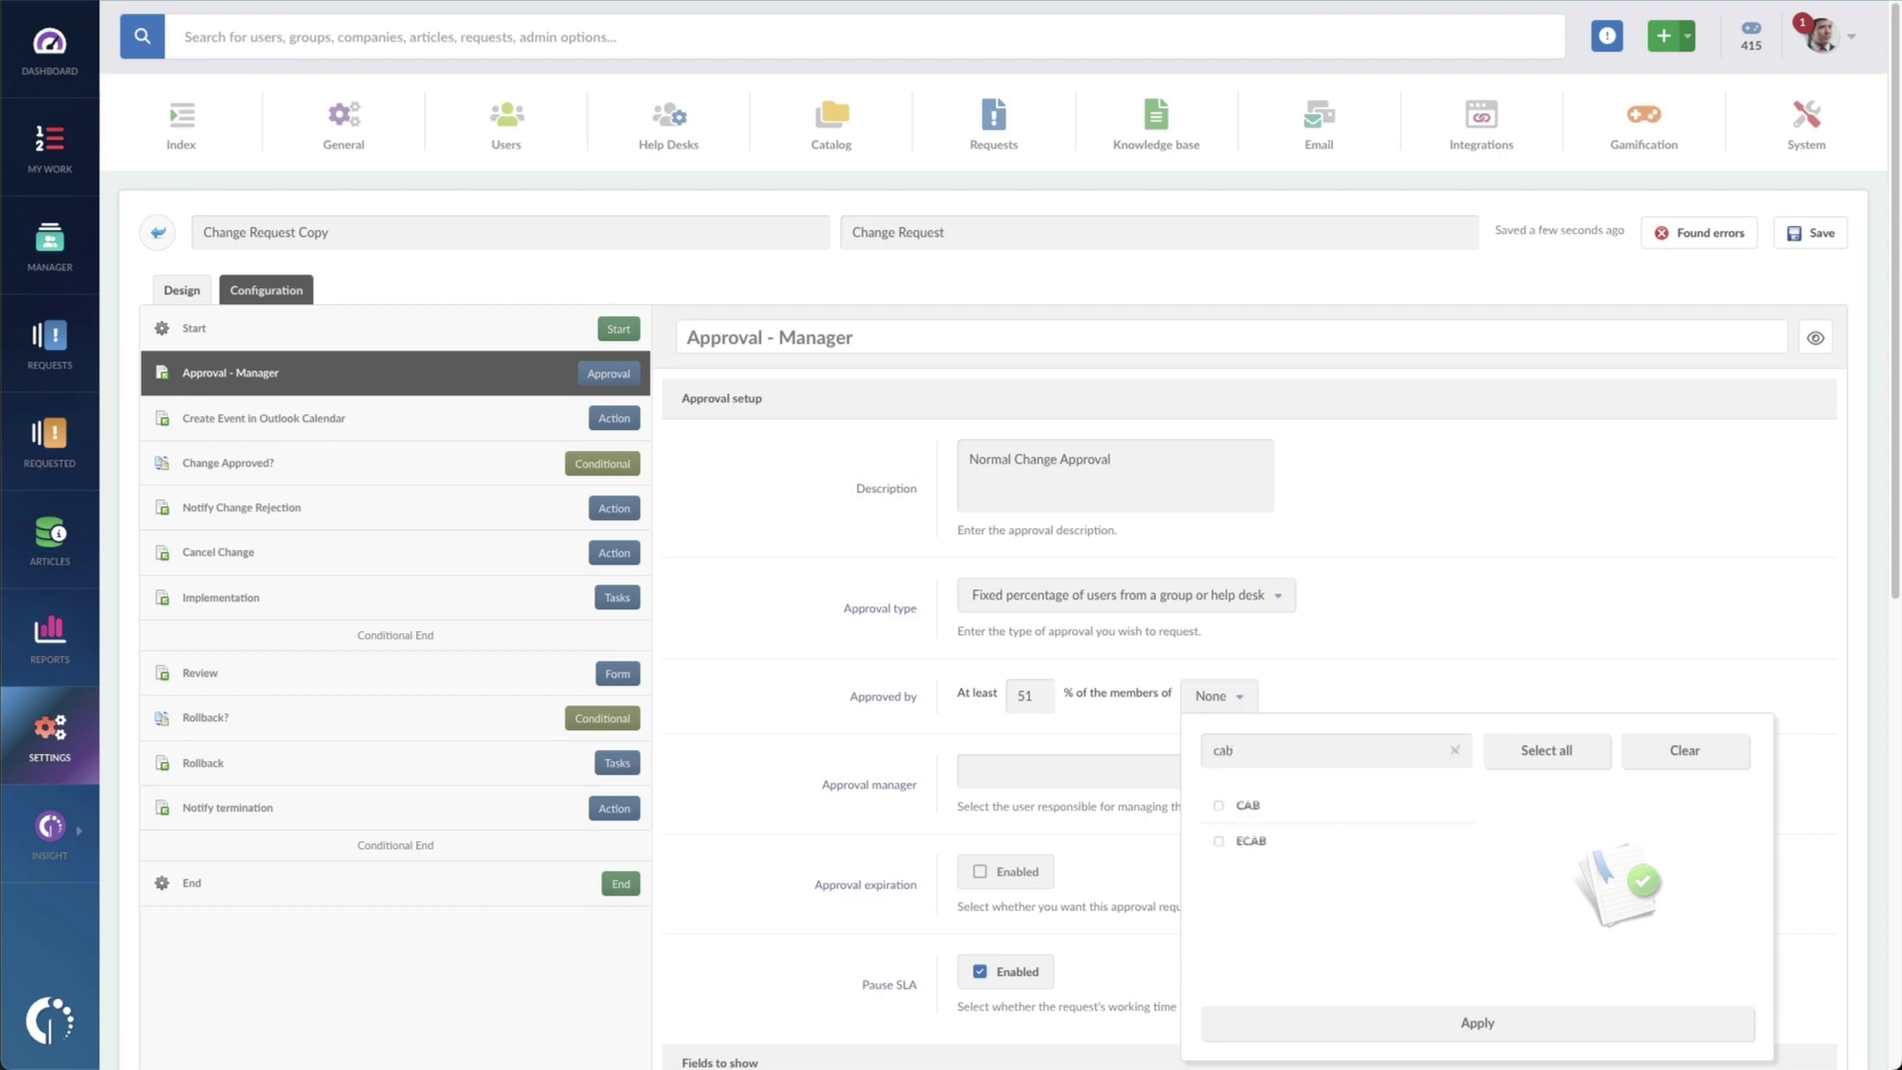
left_click(1262, 820)
left_click(1453, 624)
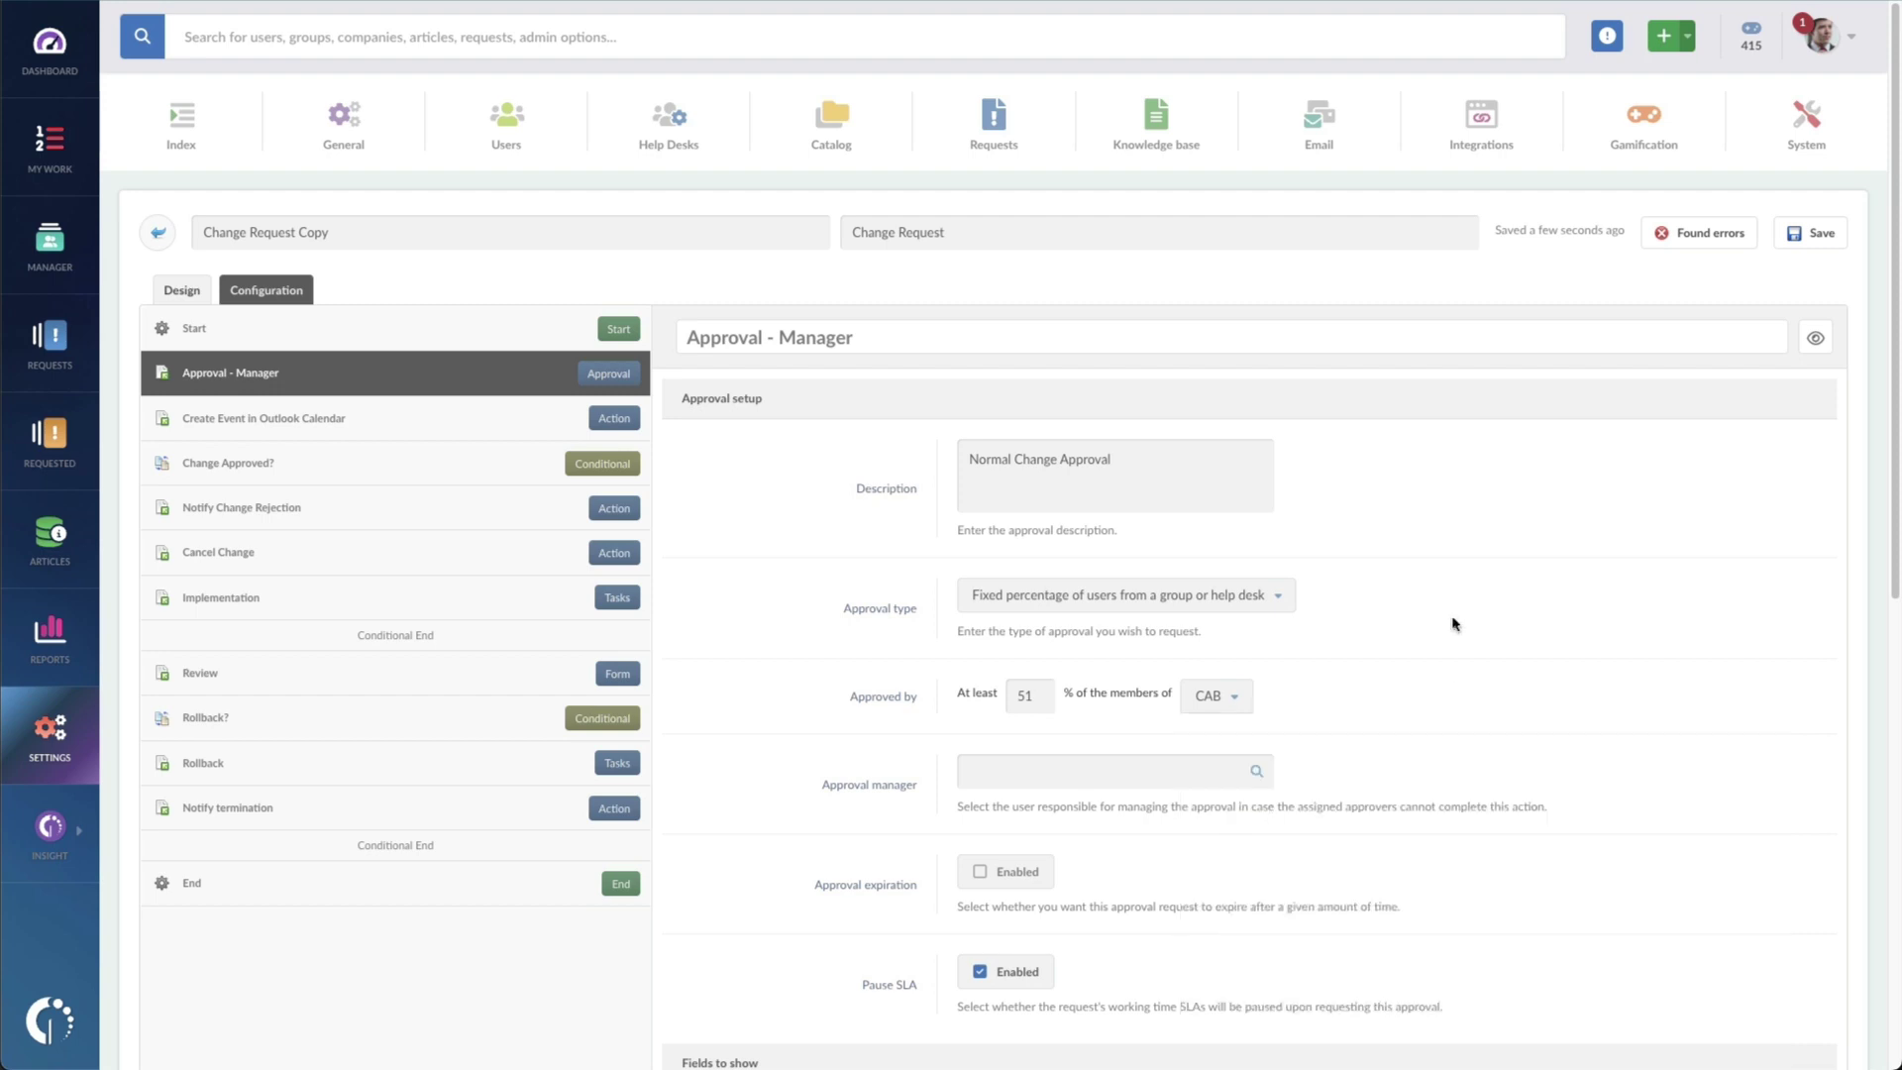
left_click(1114, 598)
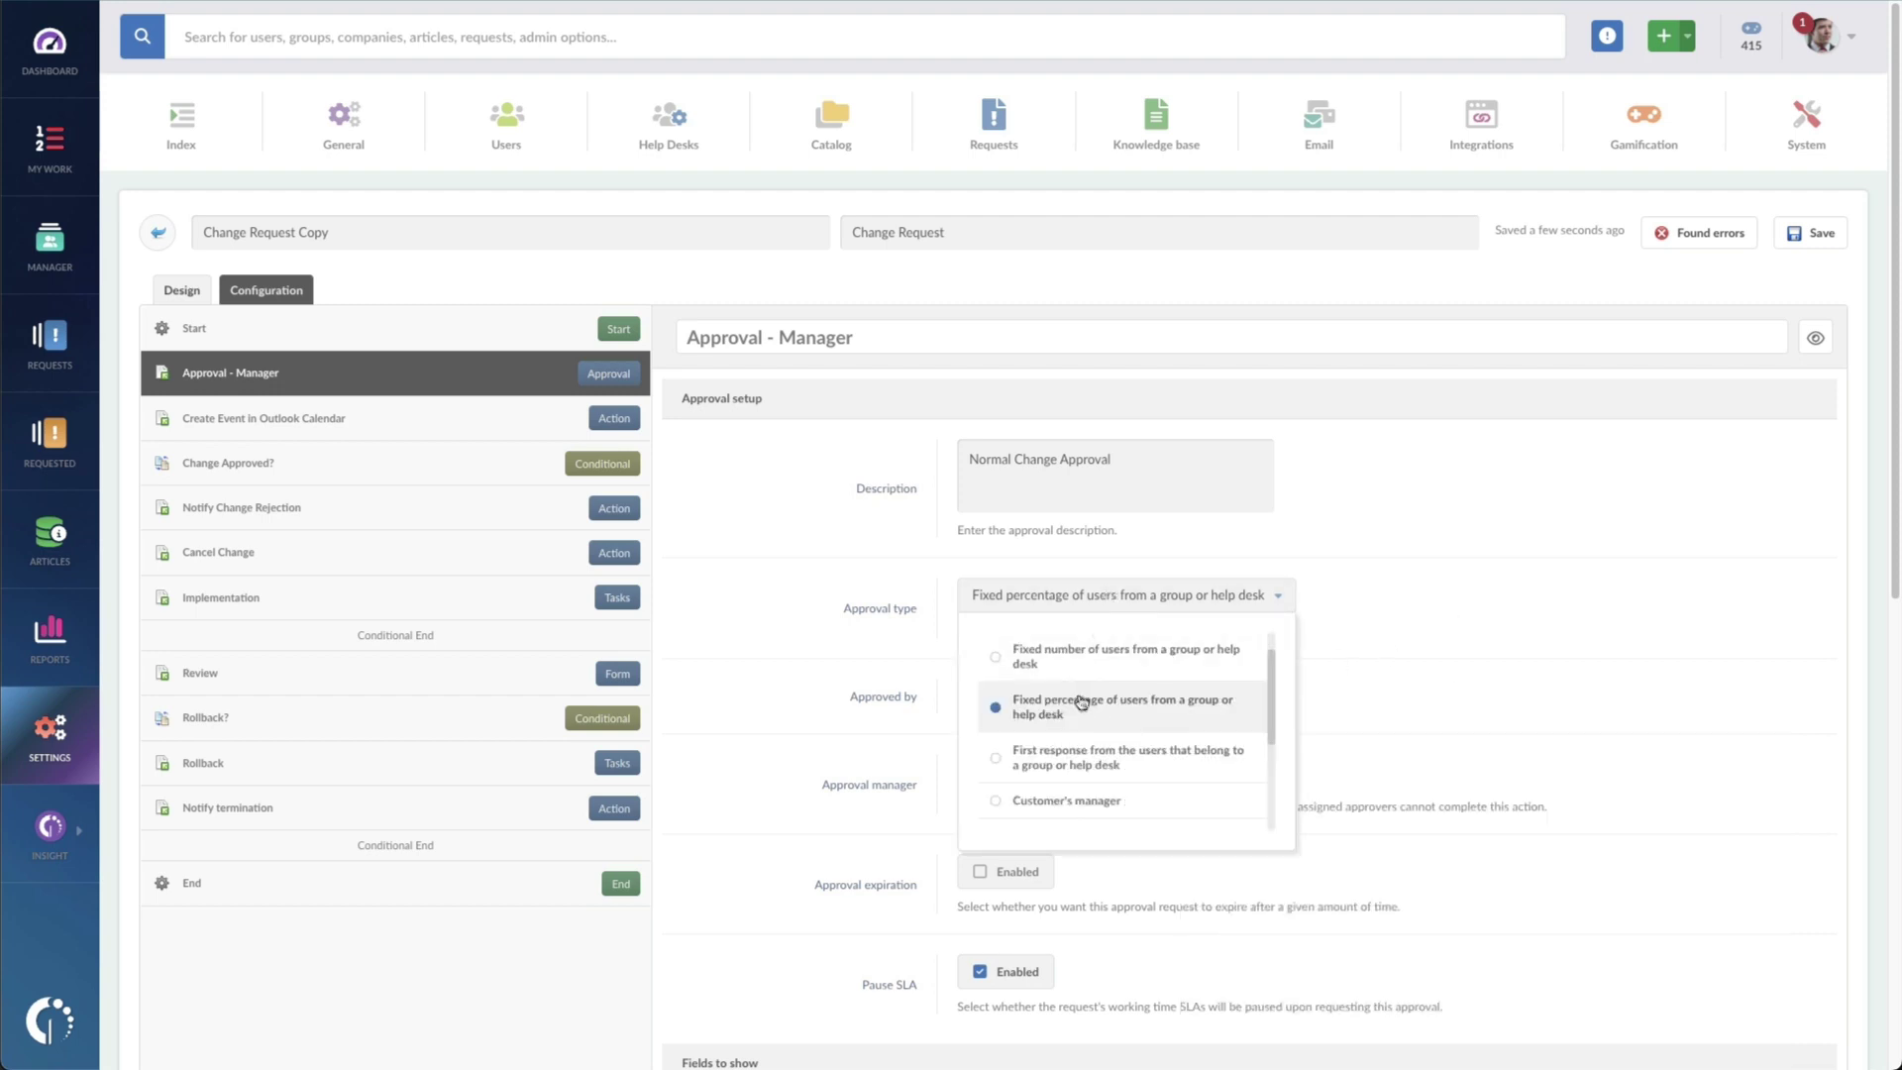
left_click(1074, 804)
scroll(798, 901, "down", 1)
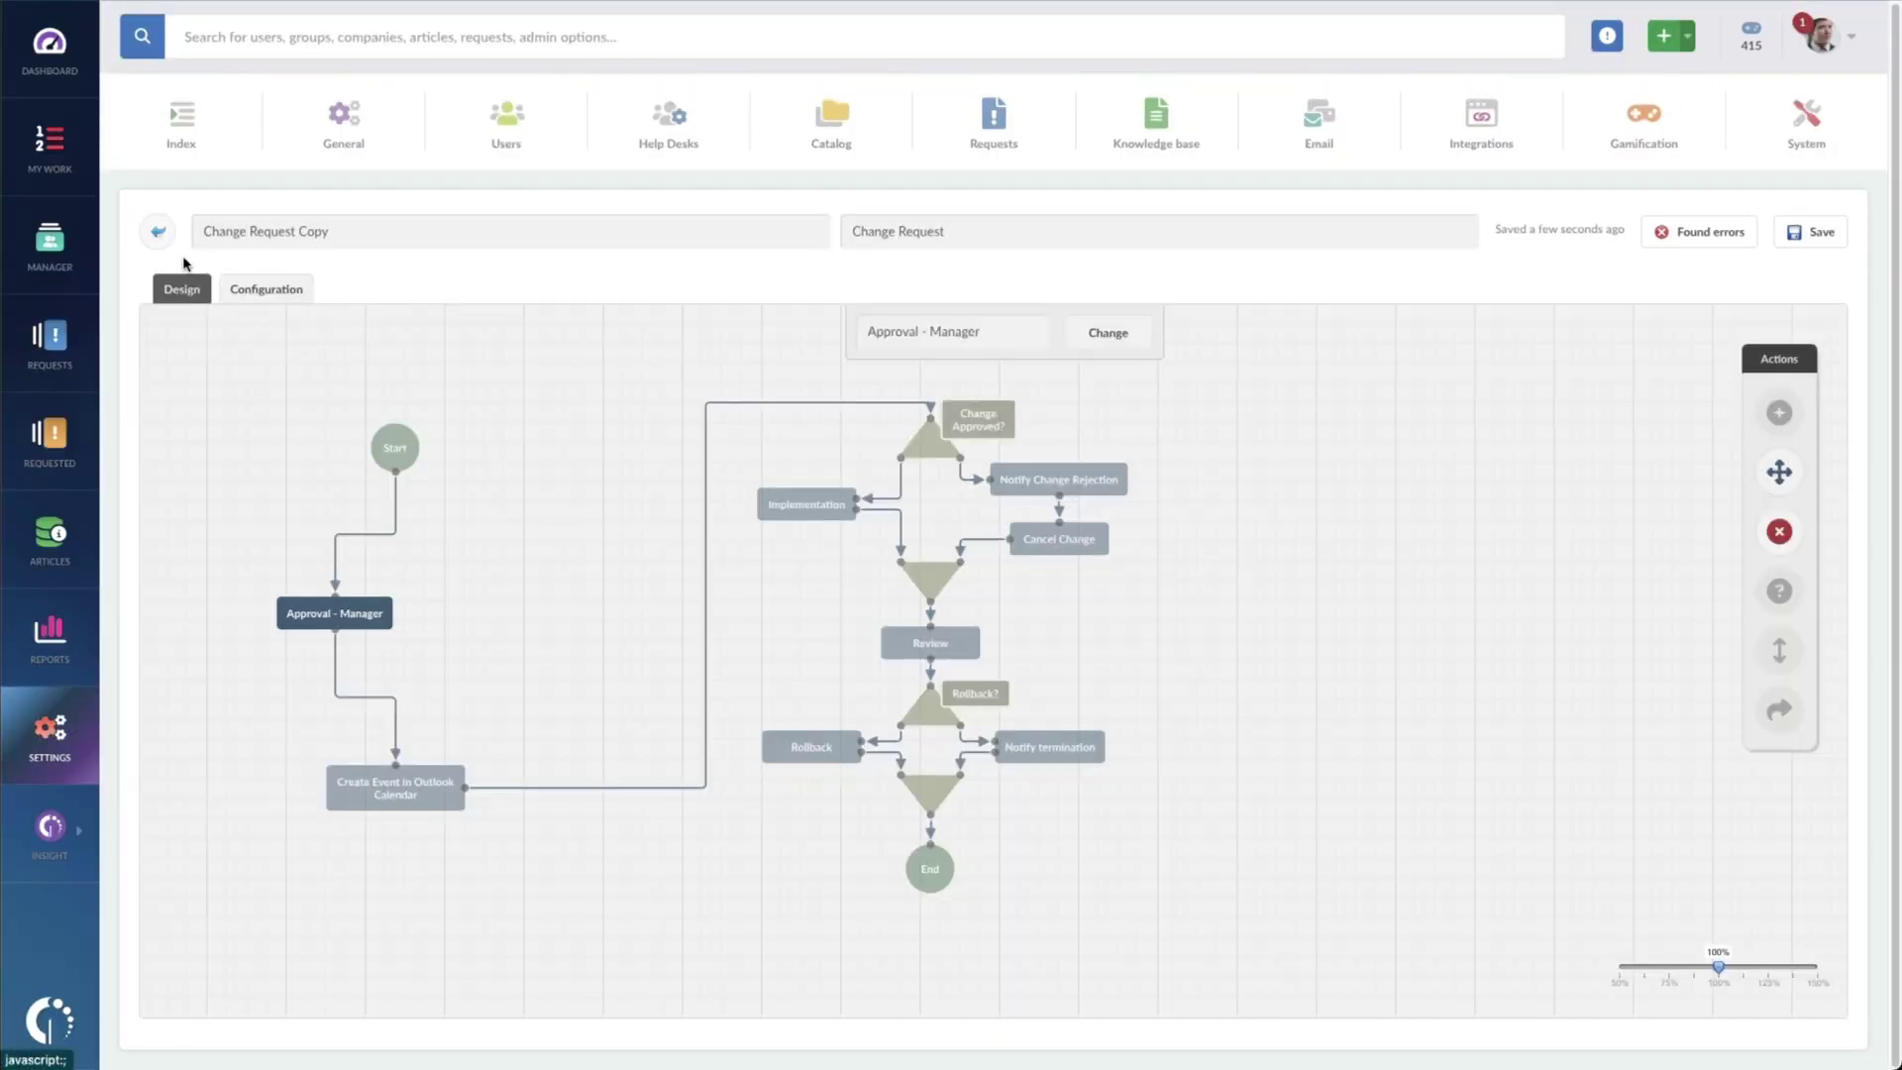
Open the Create Event in Outlook Calendar step, then return to the Design diagram with nothing selected.
left_click(418, 791)
double_click(418, 791)
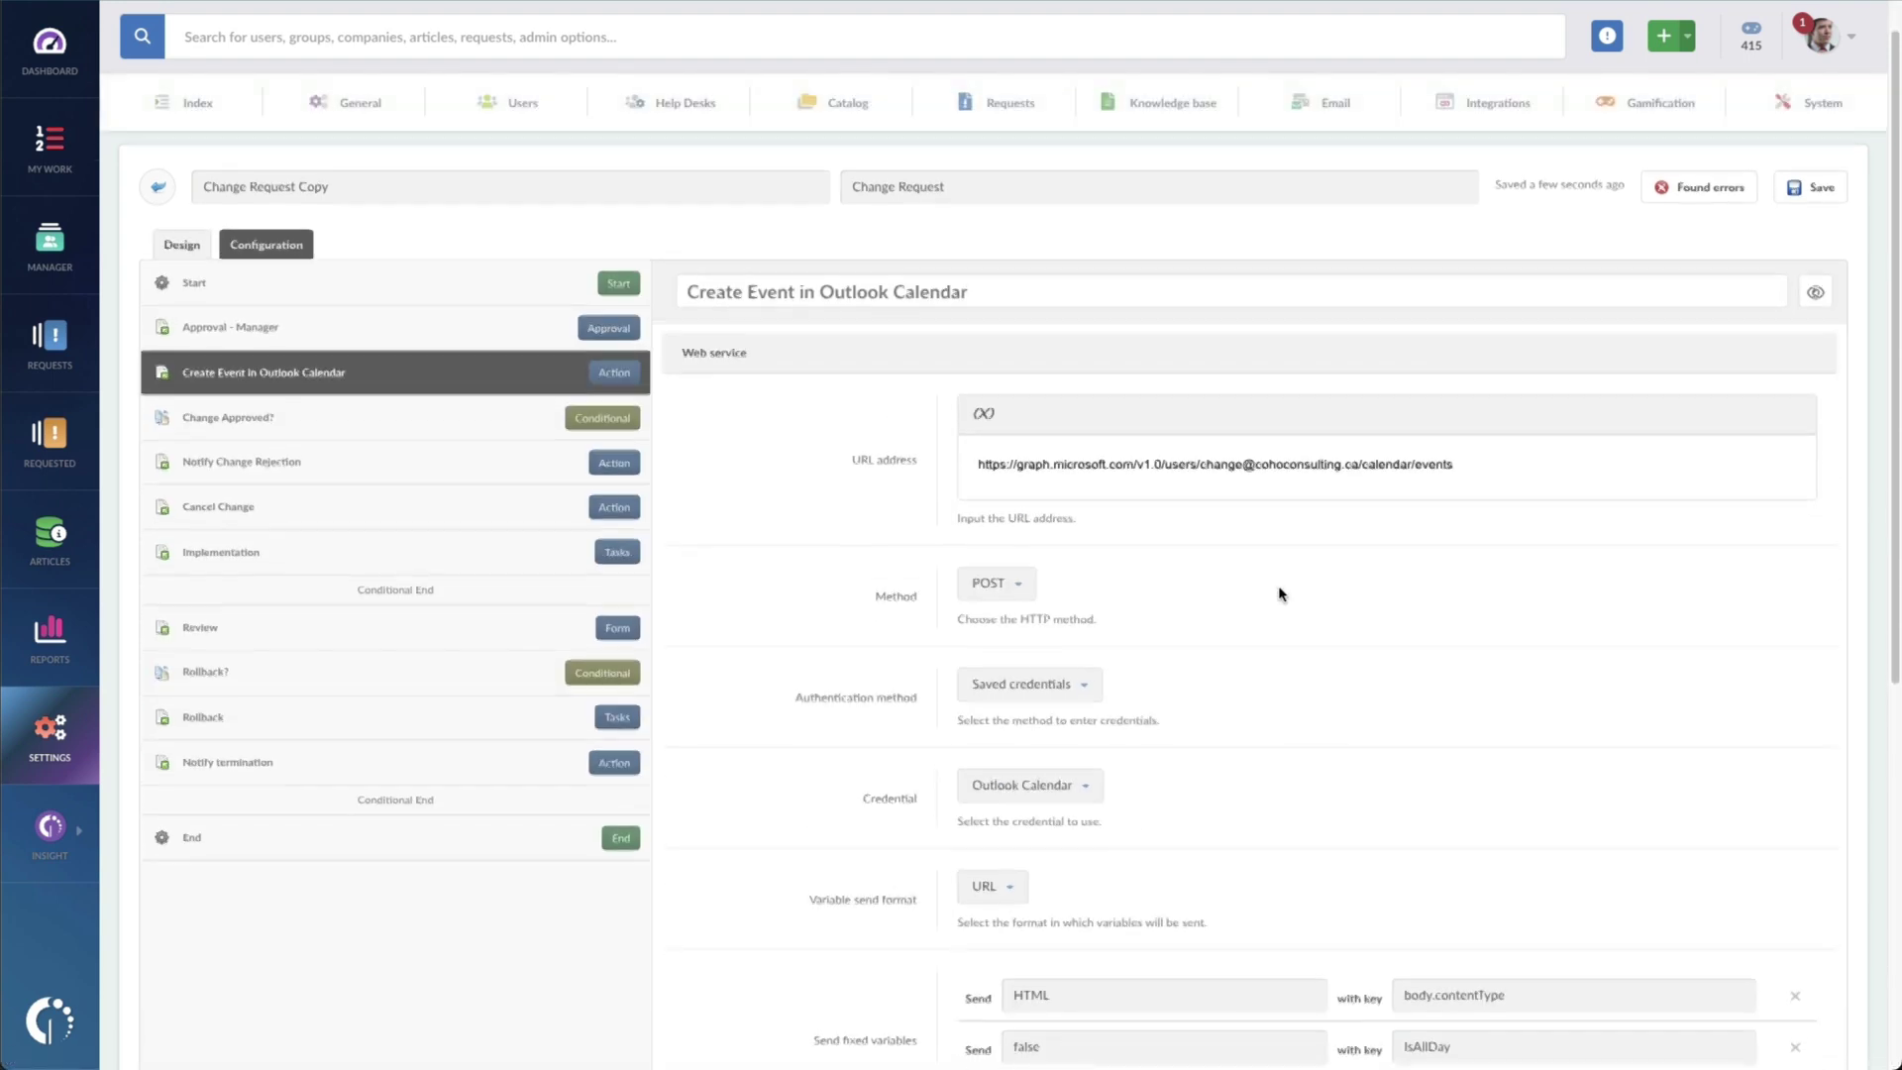
scroll(1280, 596, "down", 2)
scroll(1279, 594, "down", 1)
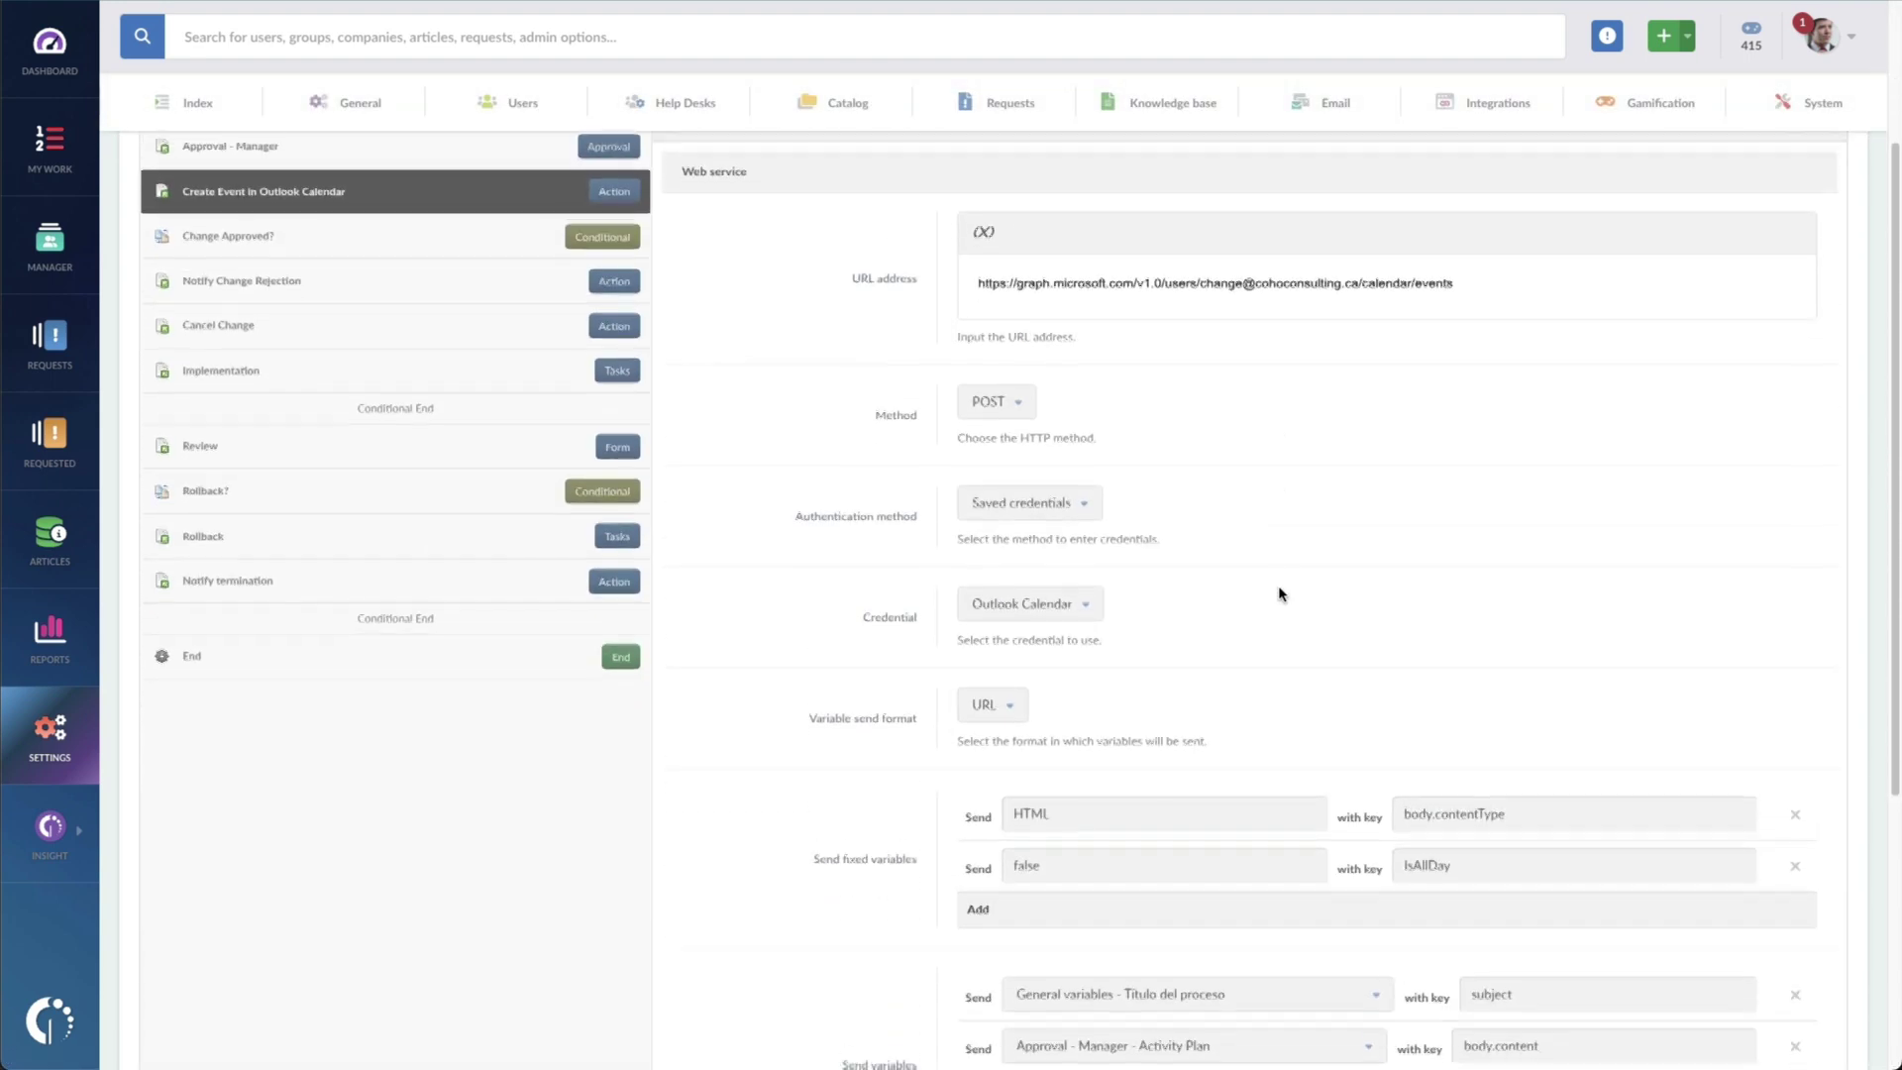
scroll(1280, 594, "down", 1)
scroll(1280, 596, "down", 1)
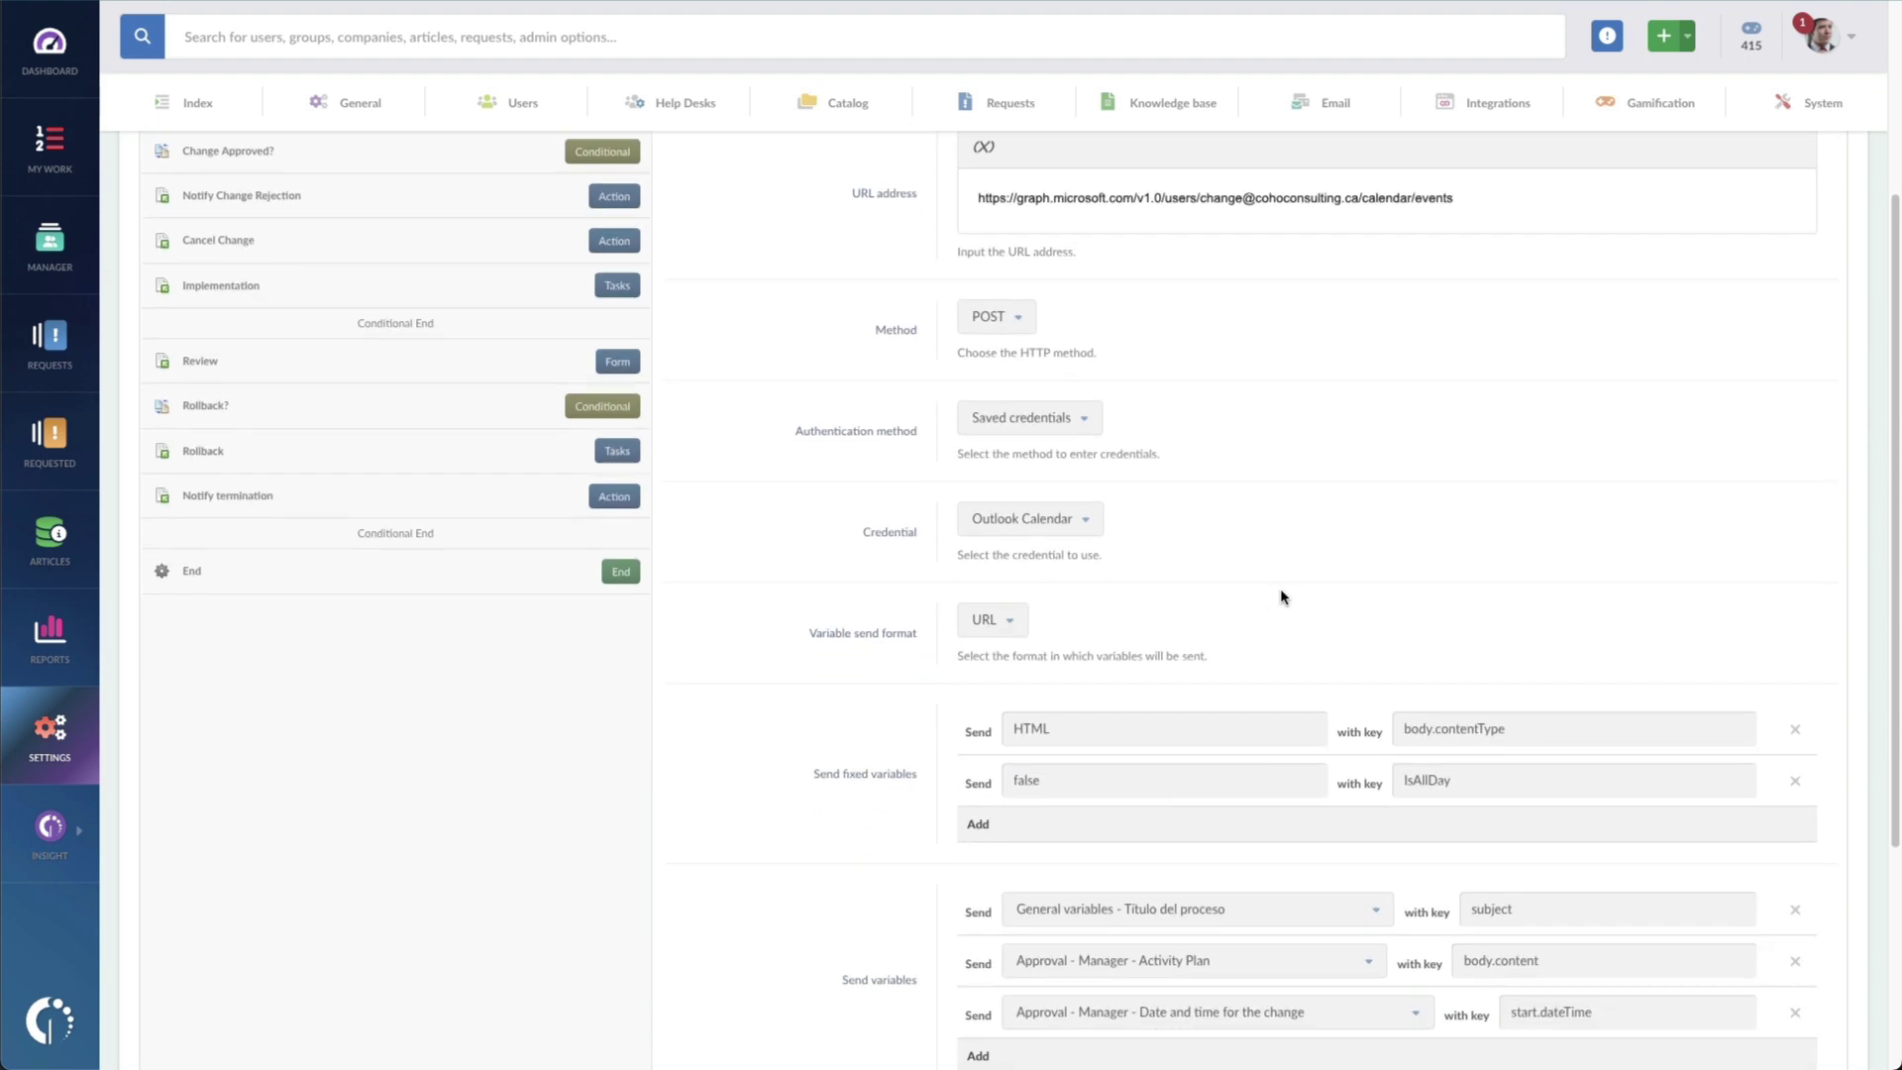
scroll(1281, 597, "down", 2)
scroll(1281, 598, "down", 2)
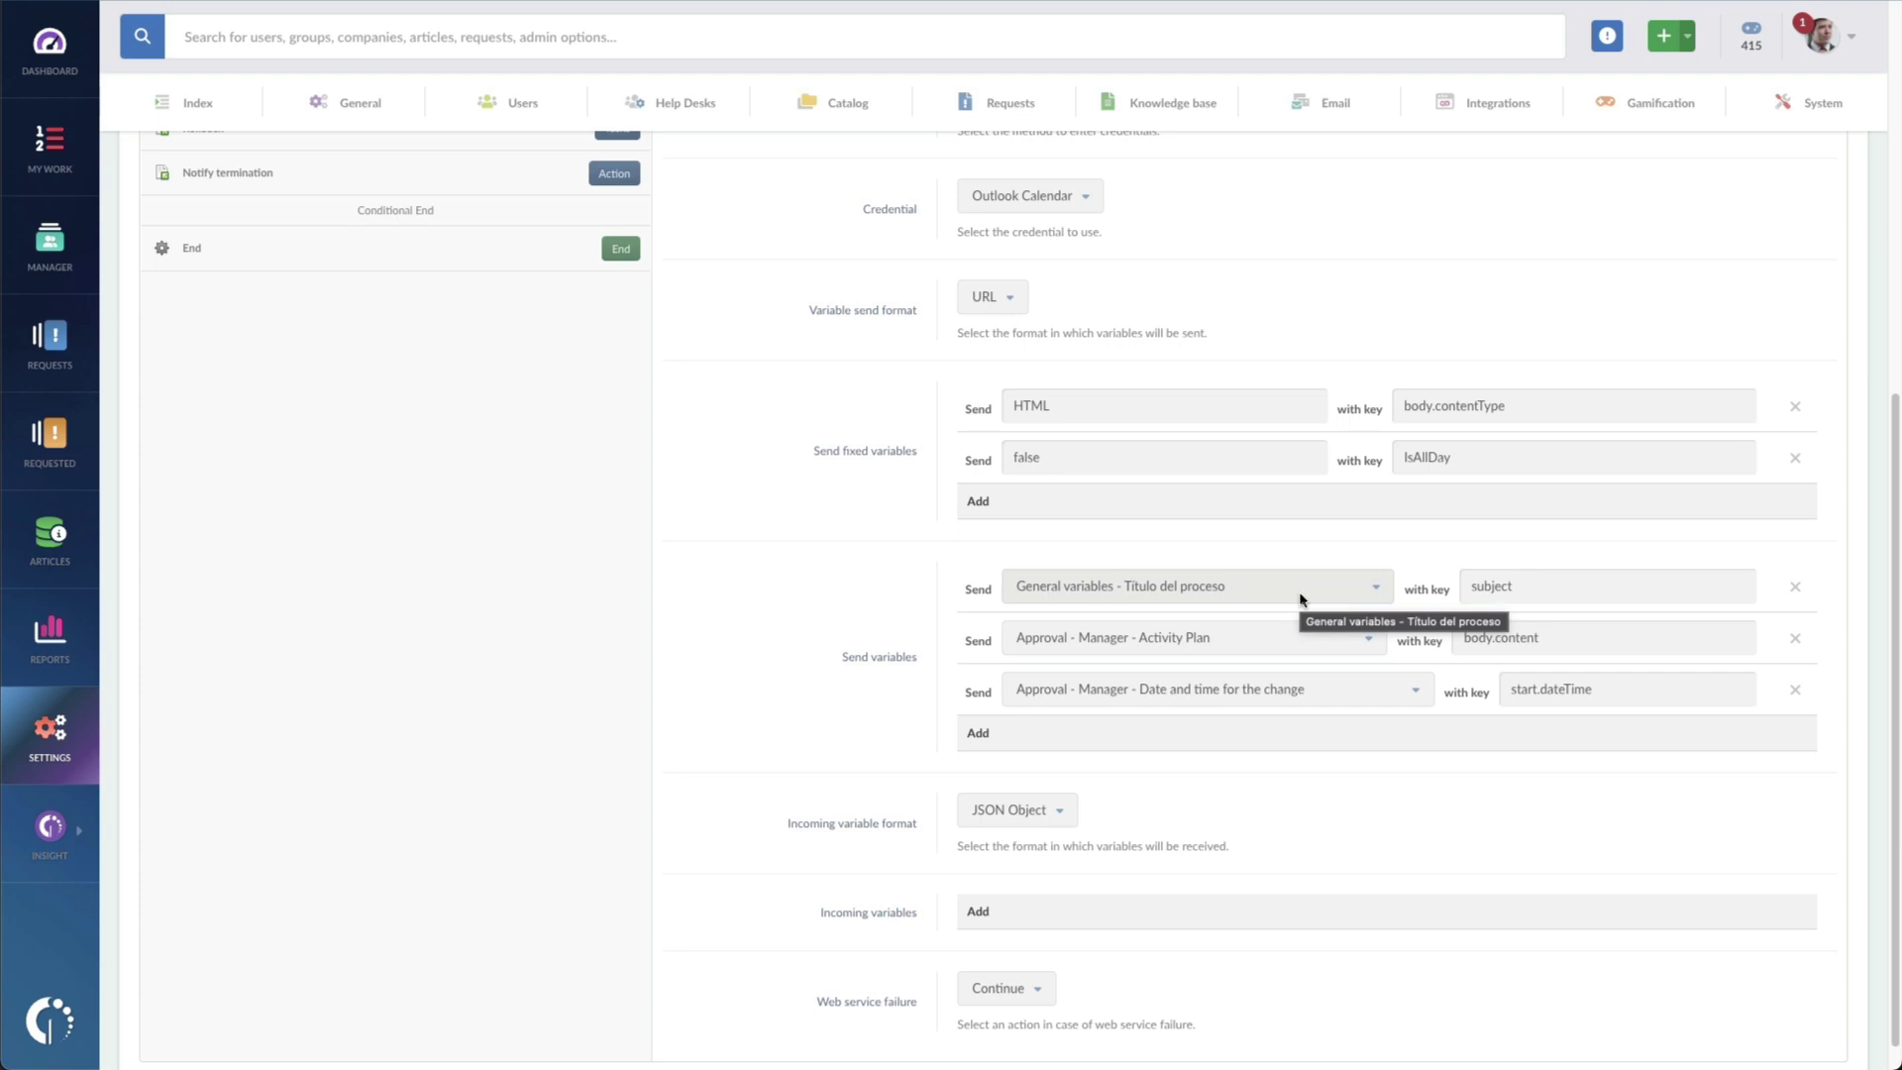
scroll(658, 425, "up", 1)
scroll(596, 428, "up", 7)
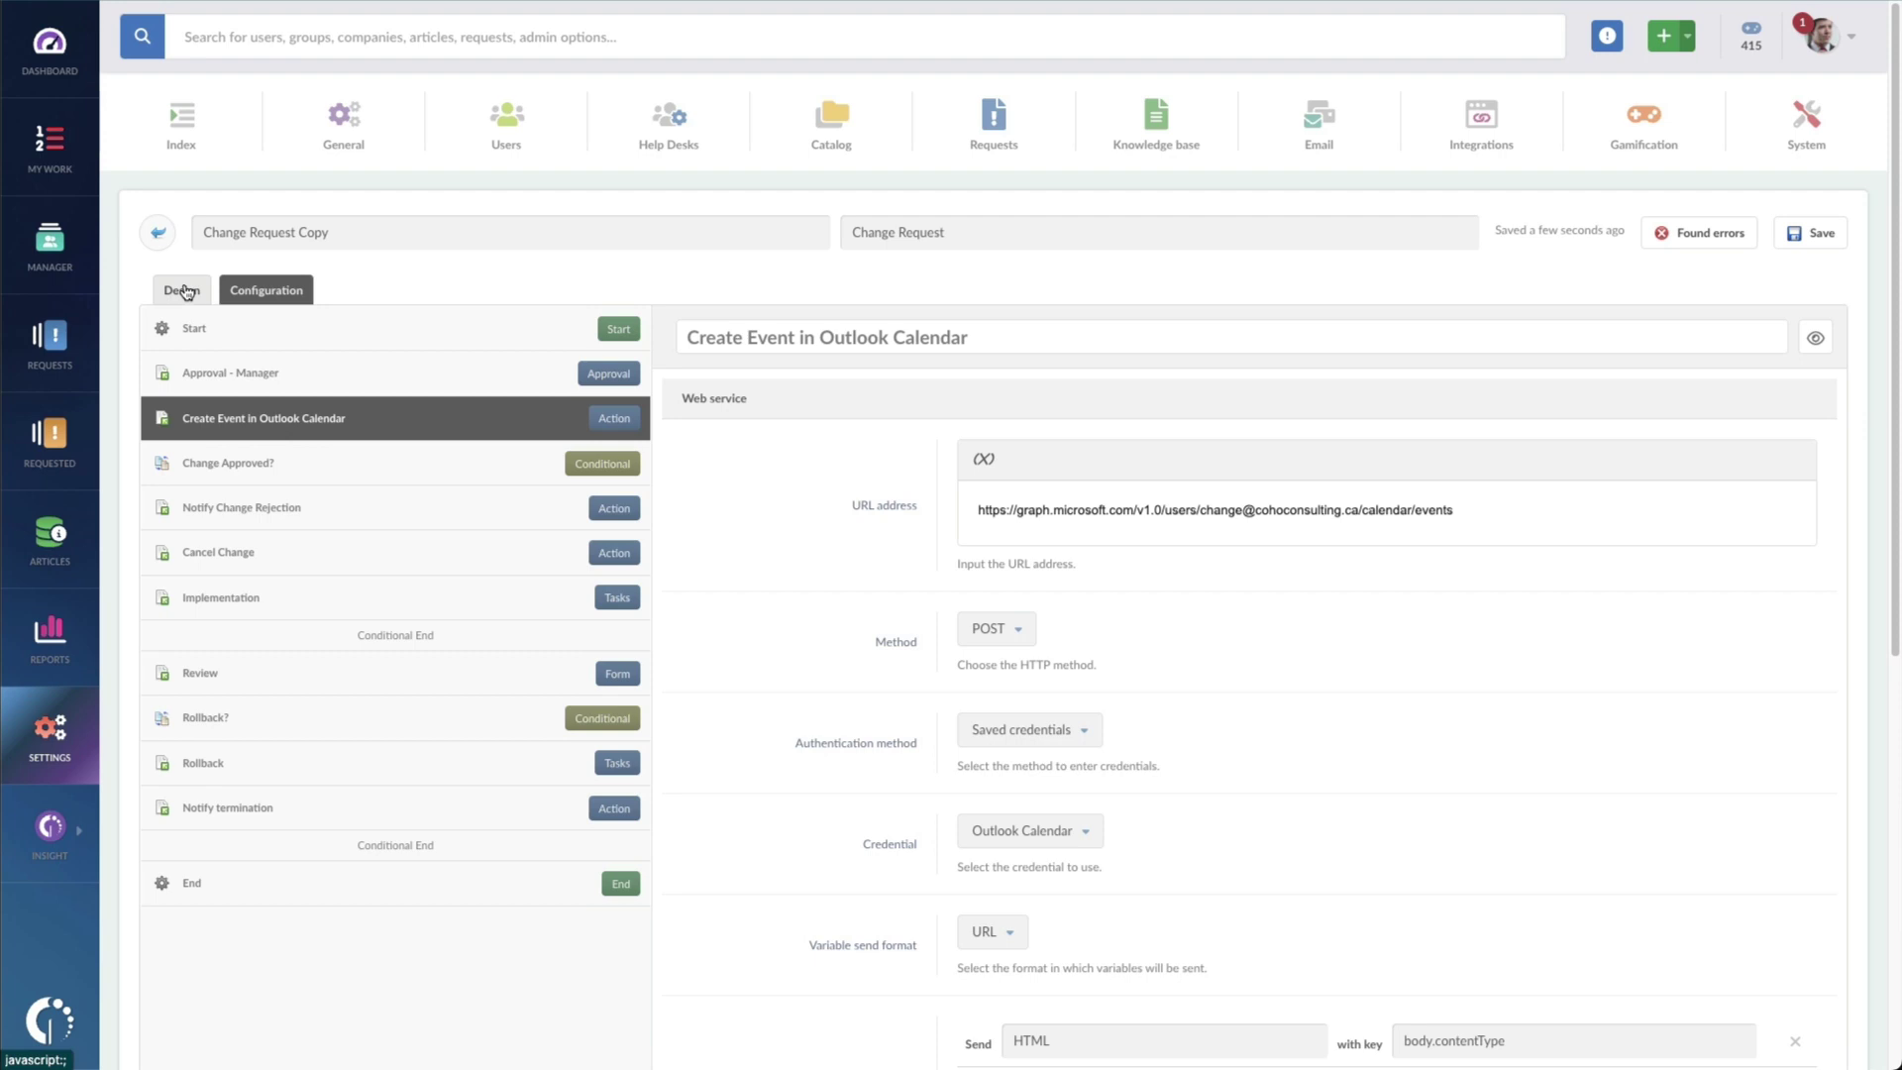
left_click(186, 291)
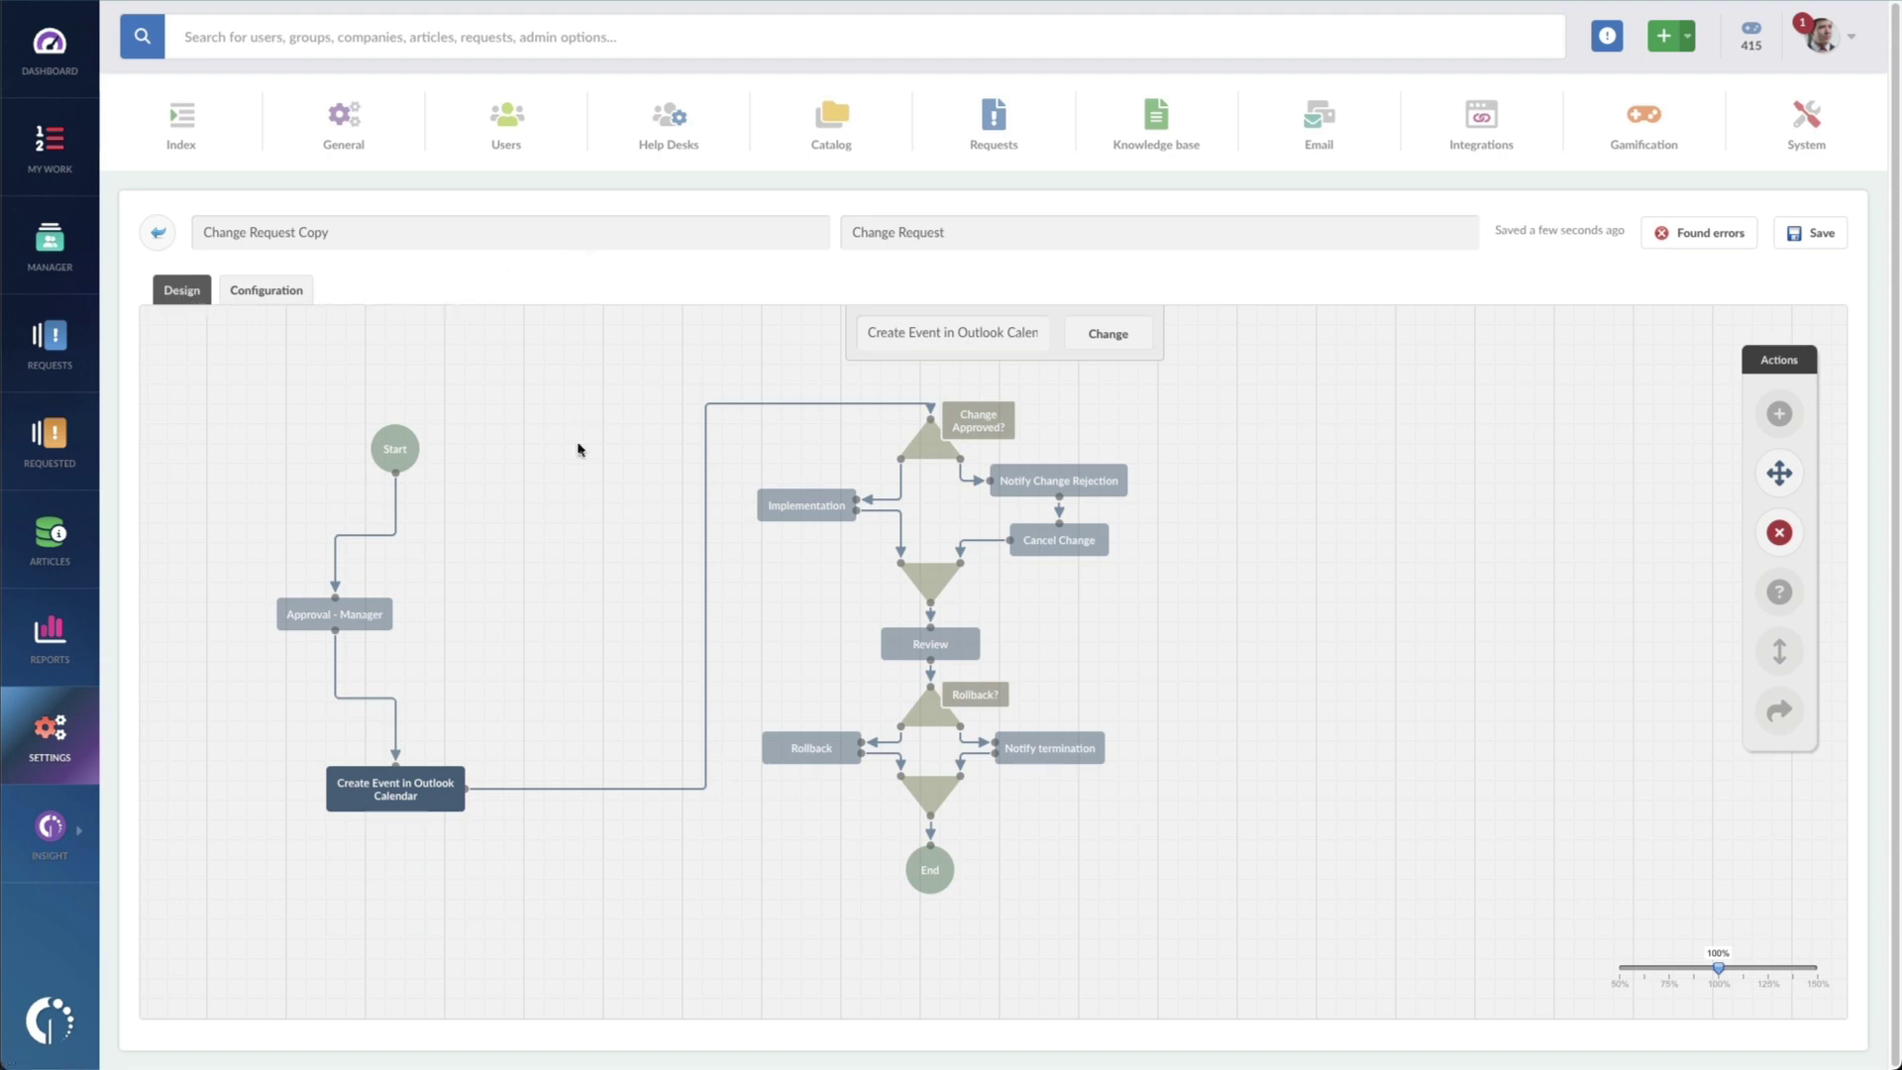
left_click(590, 513)
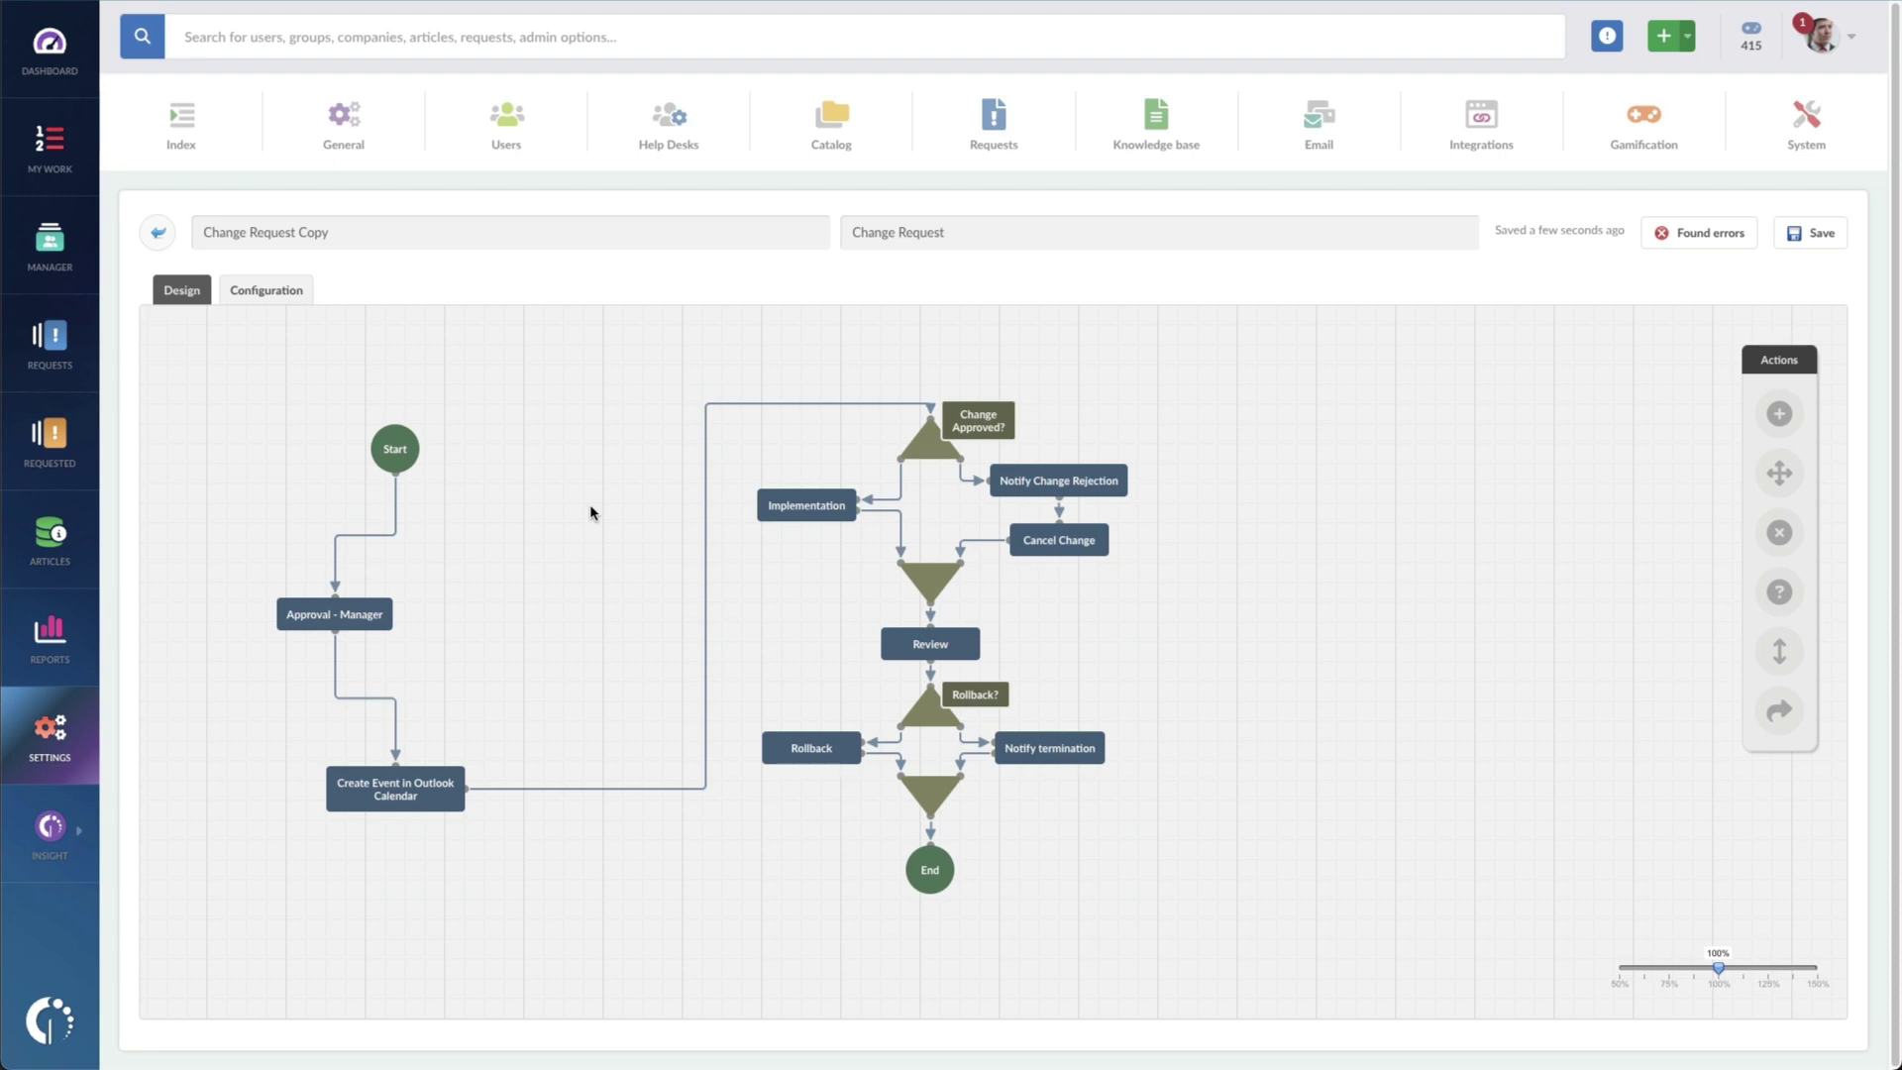
double_click(841, 508)
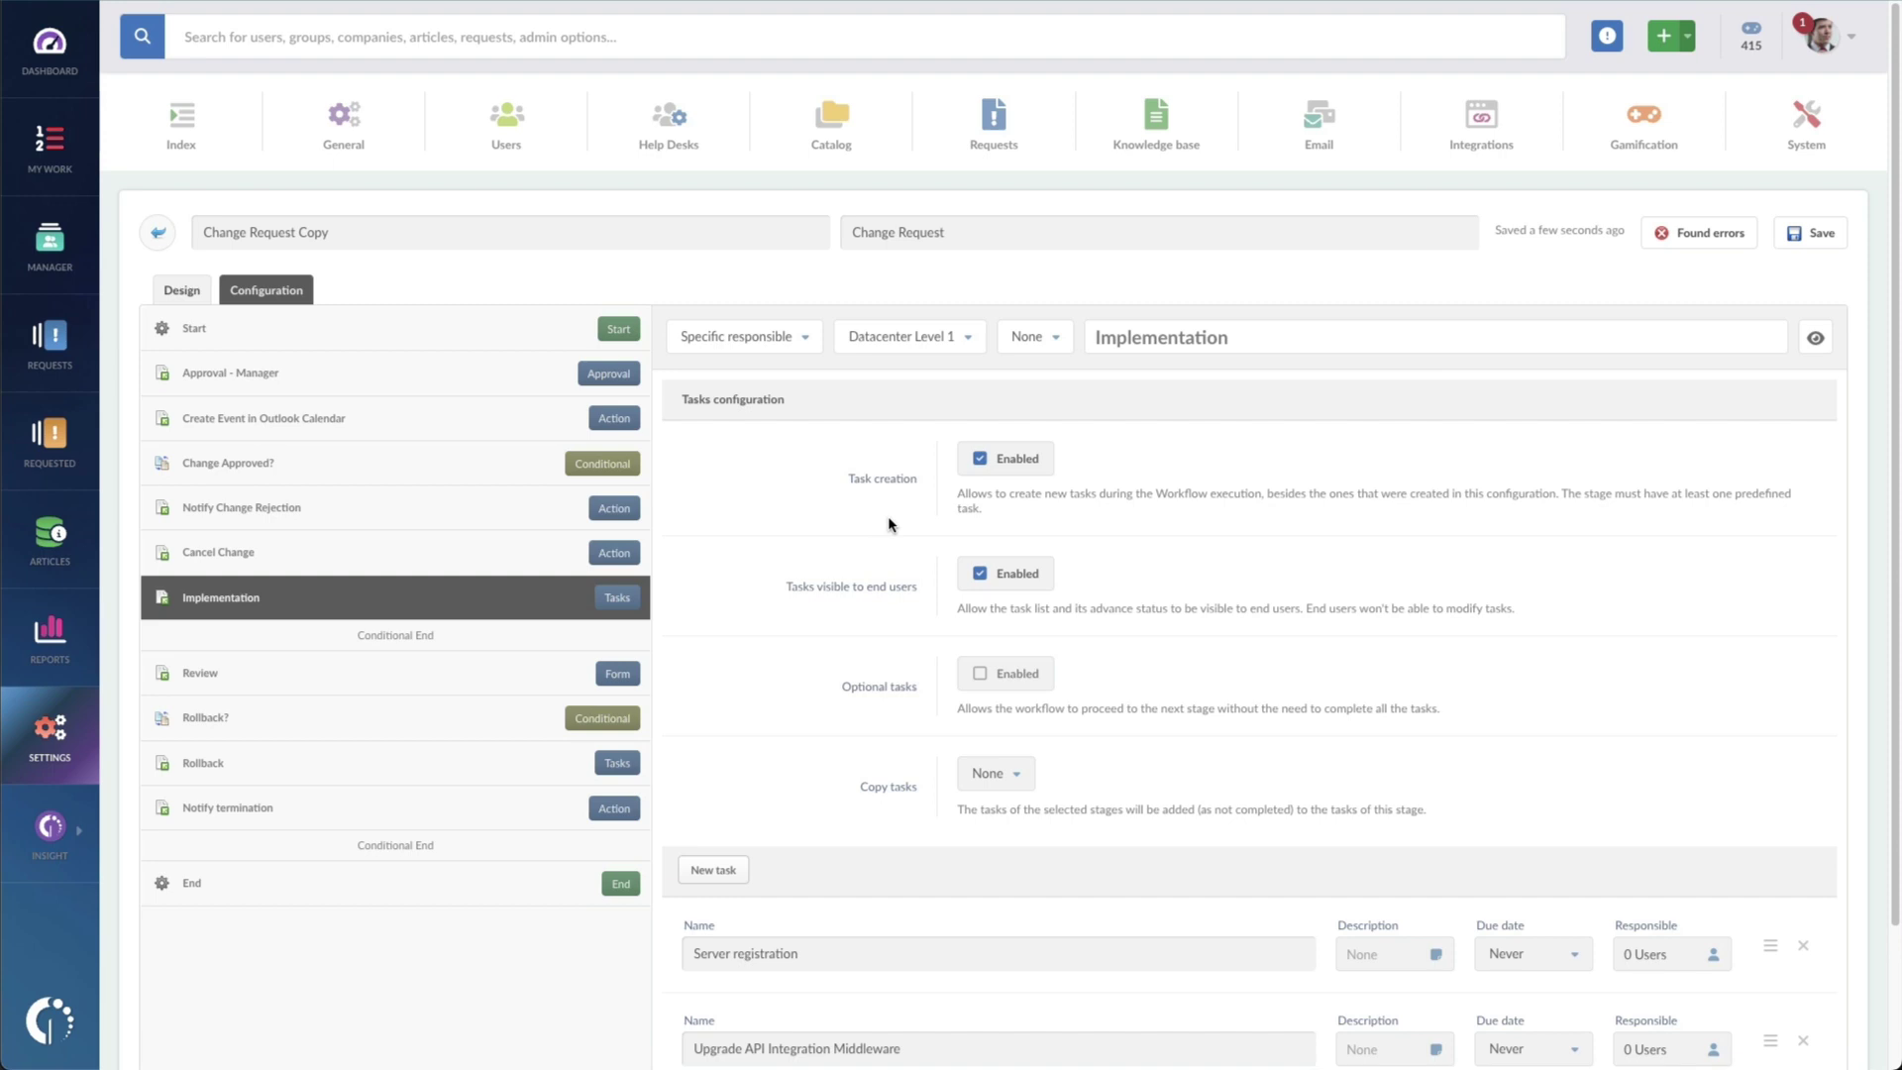
scroll(959, 595, "down", 1)
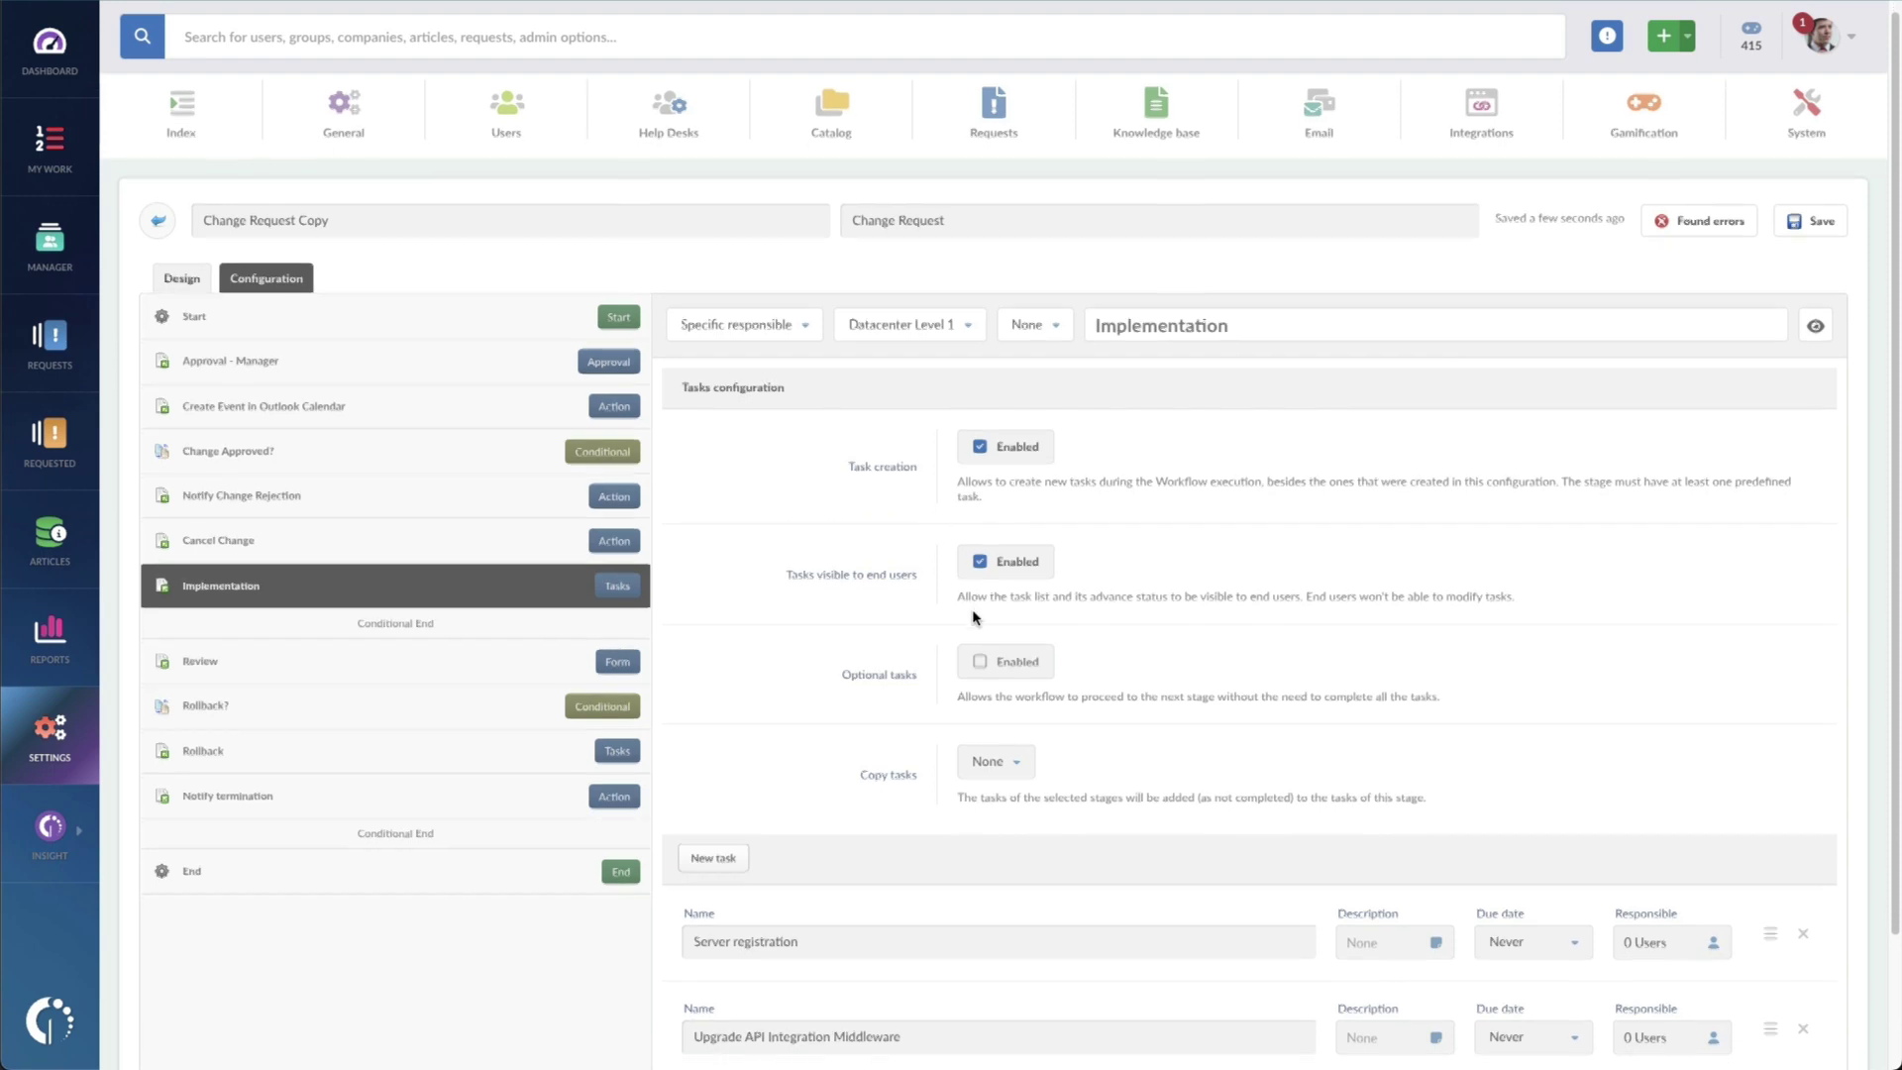
scroll(978, 616, "down", 1)
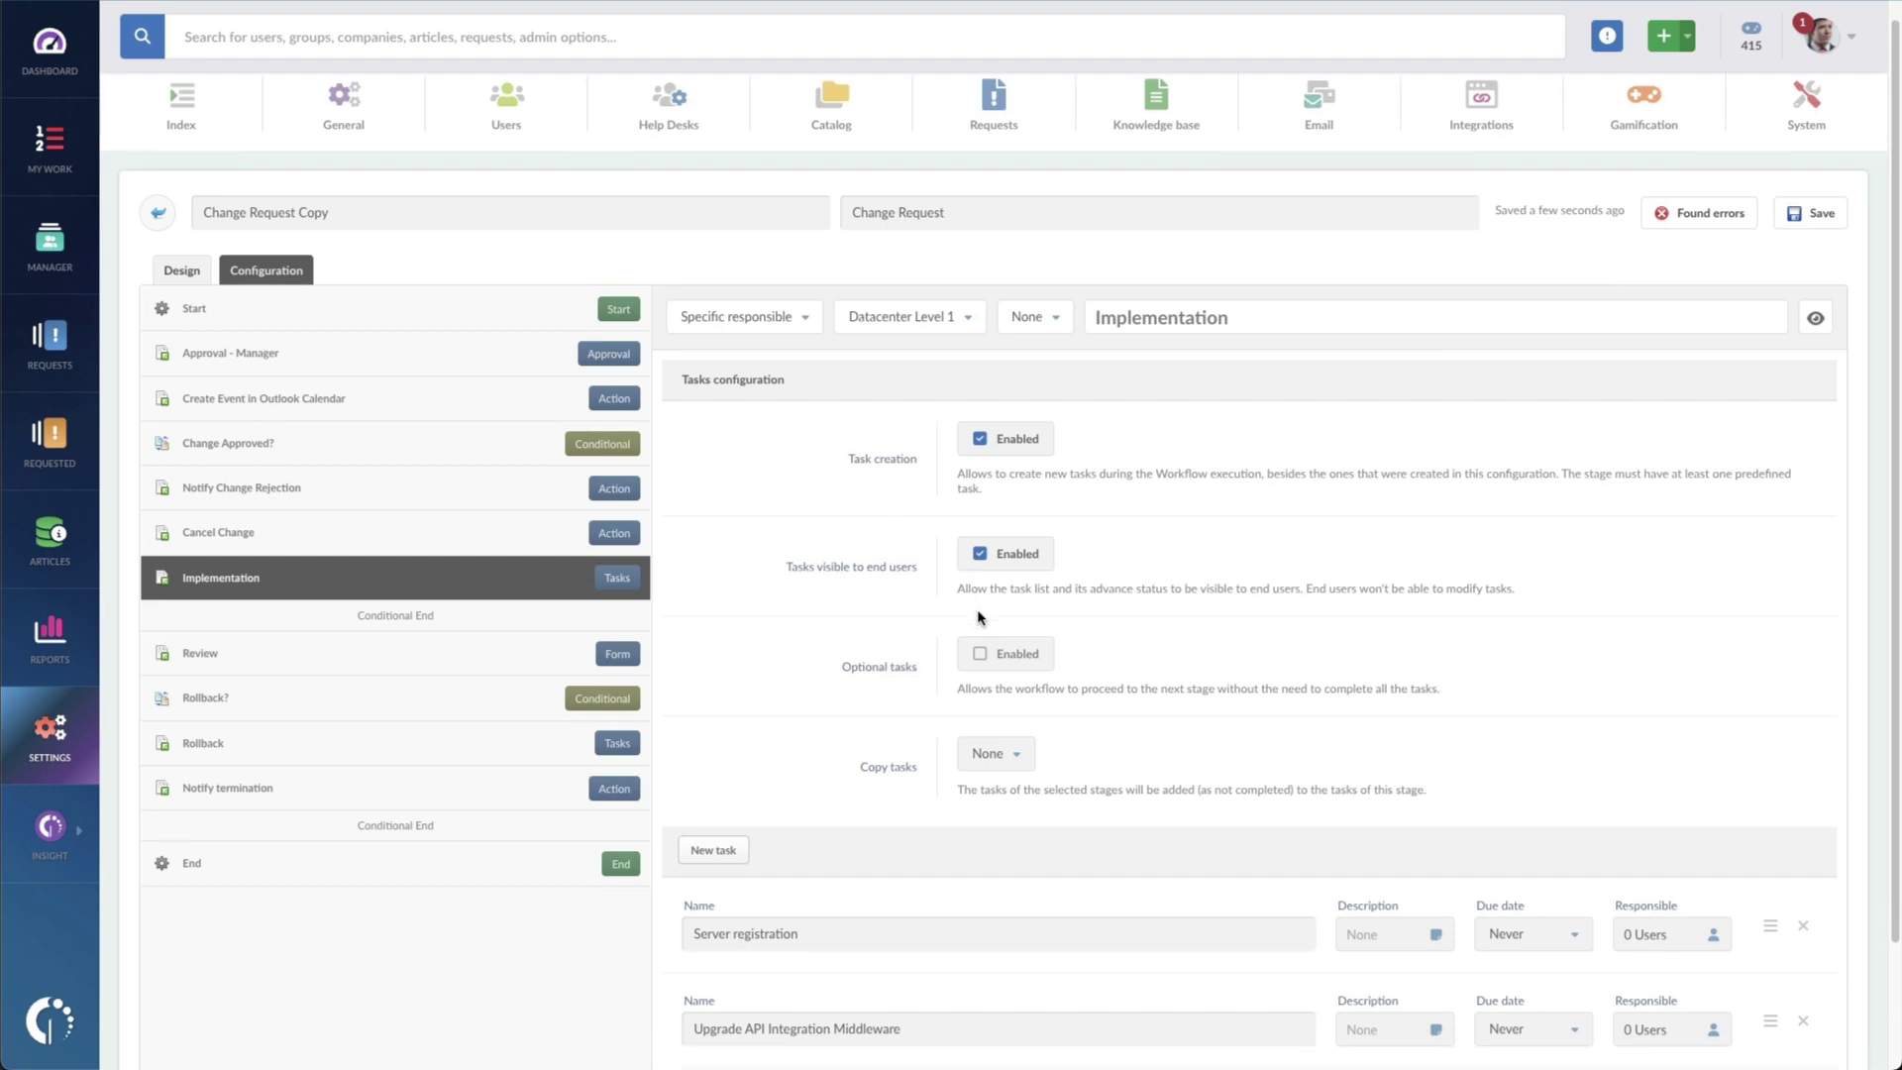
scroll(979, 615, "down", 2)
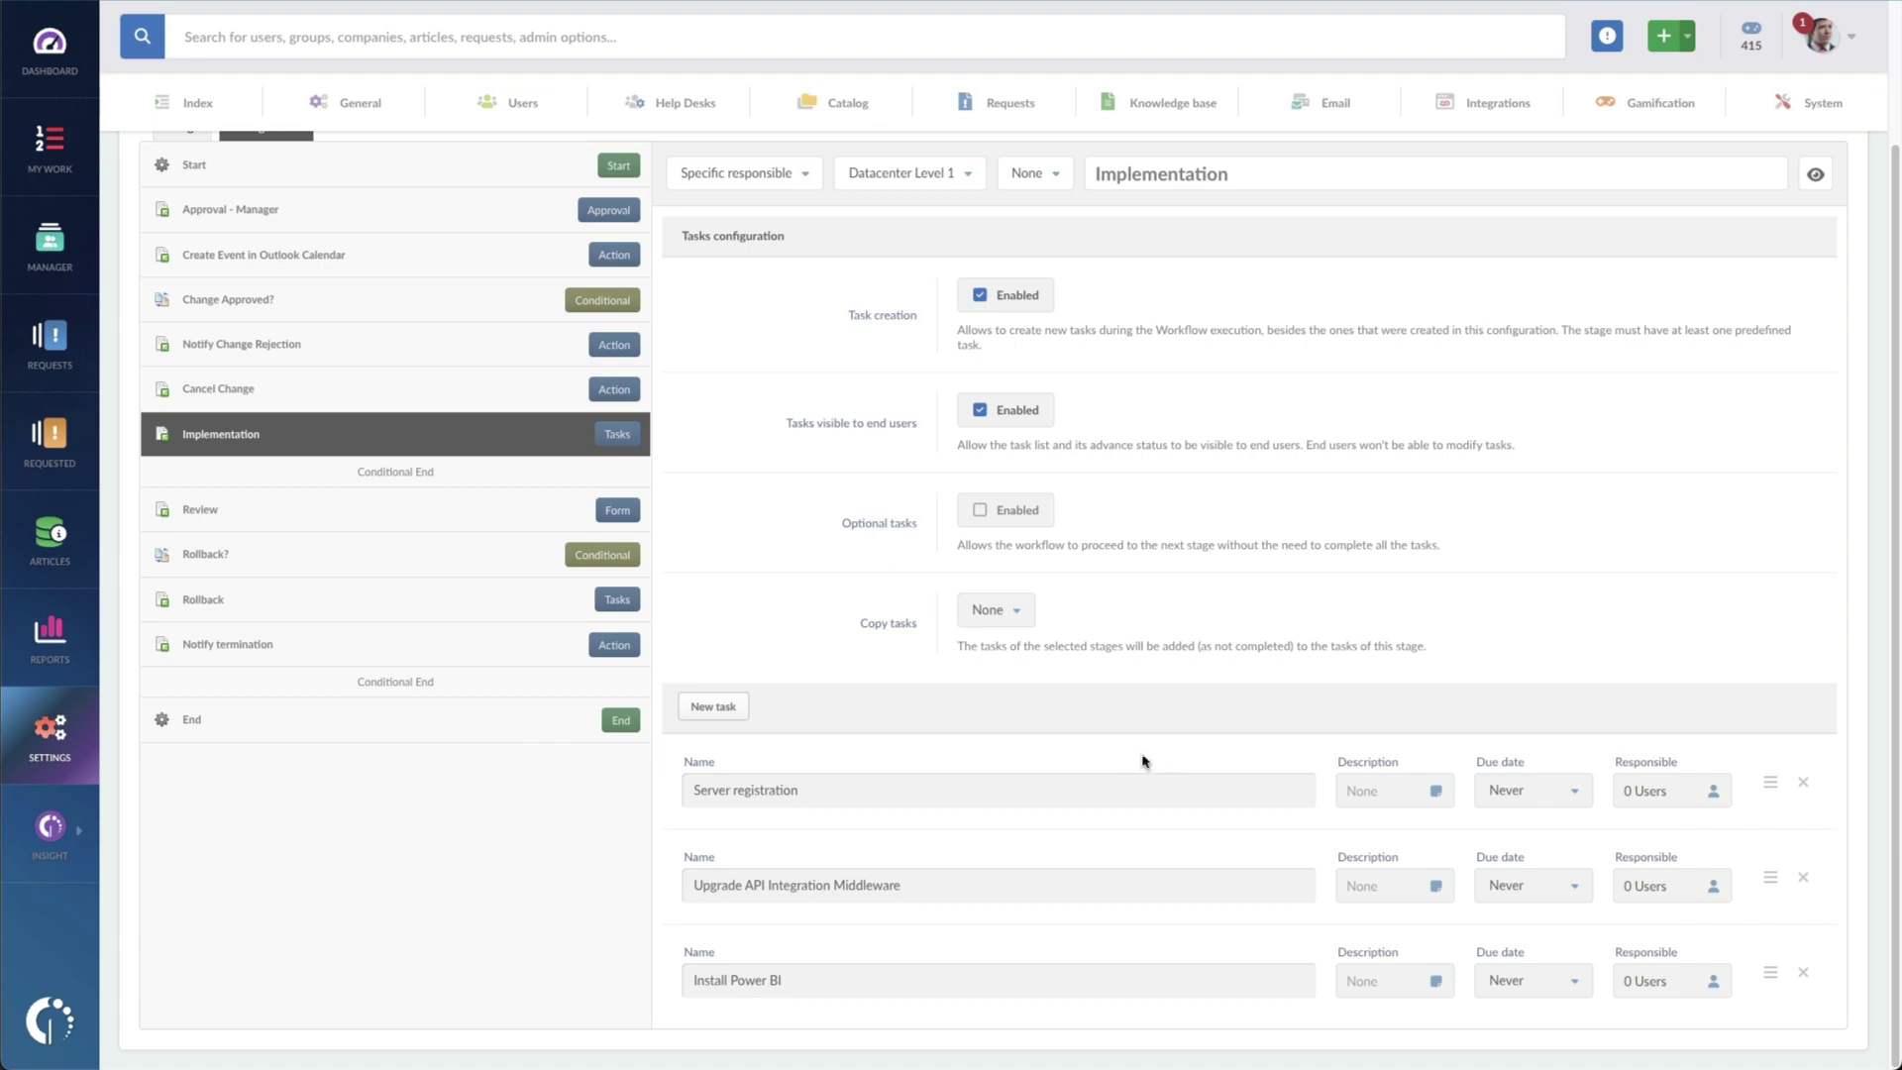
scroll(228, 168, "up", 2)
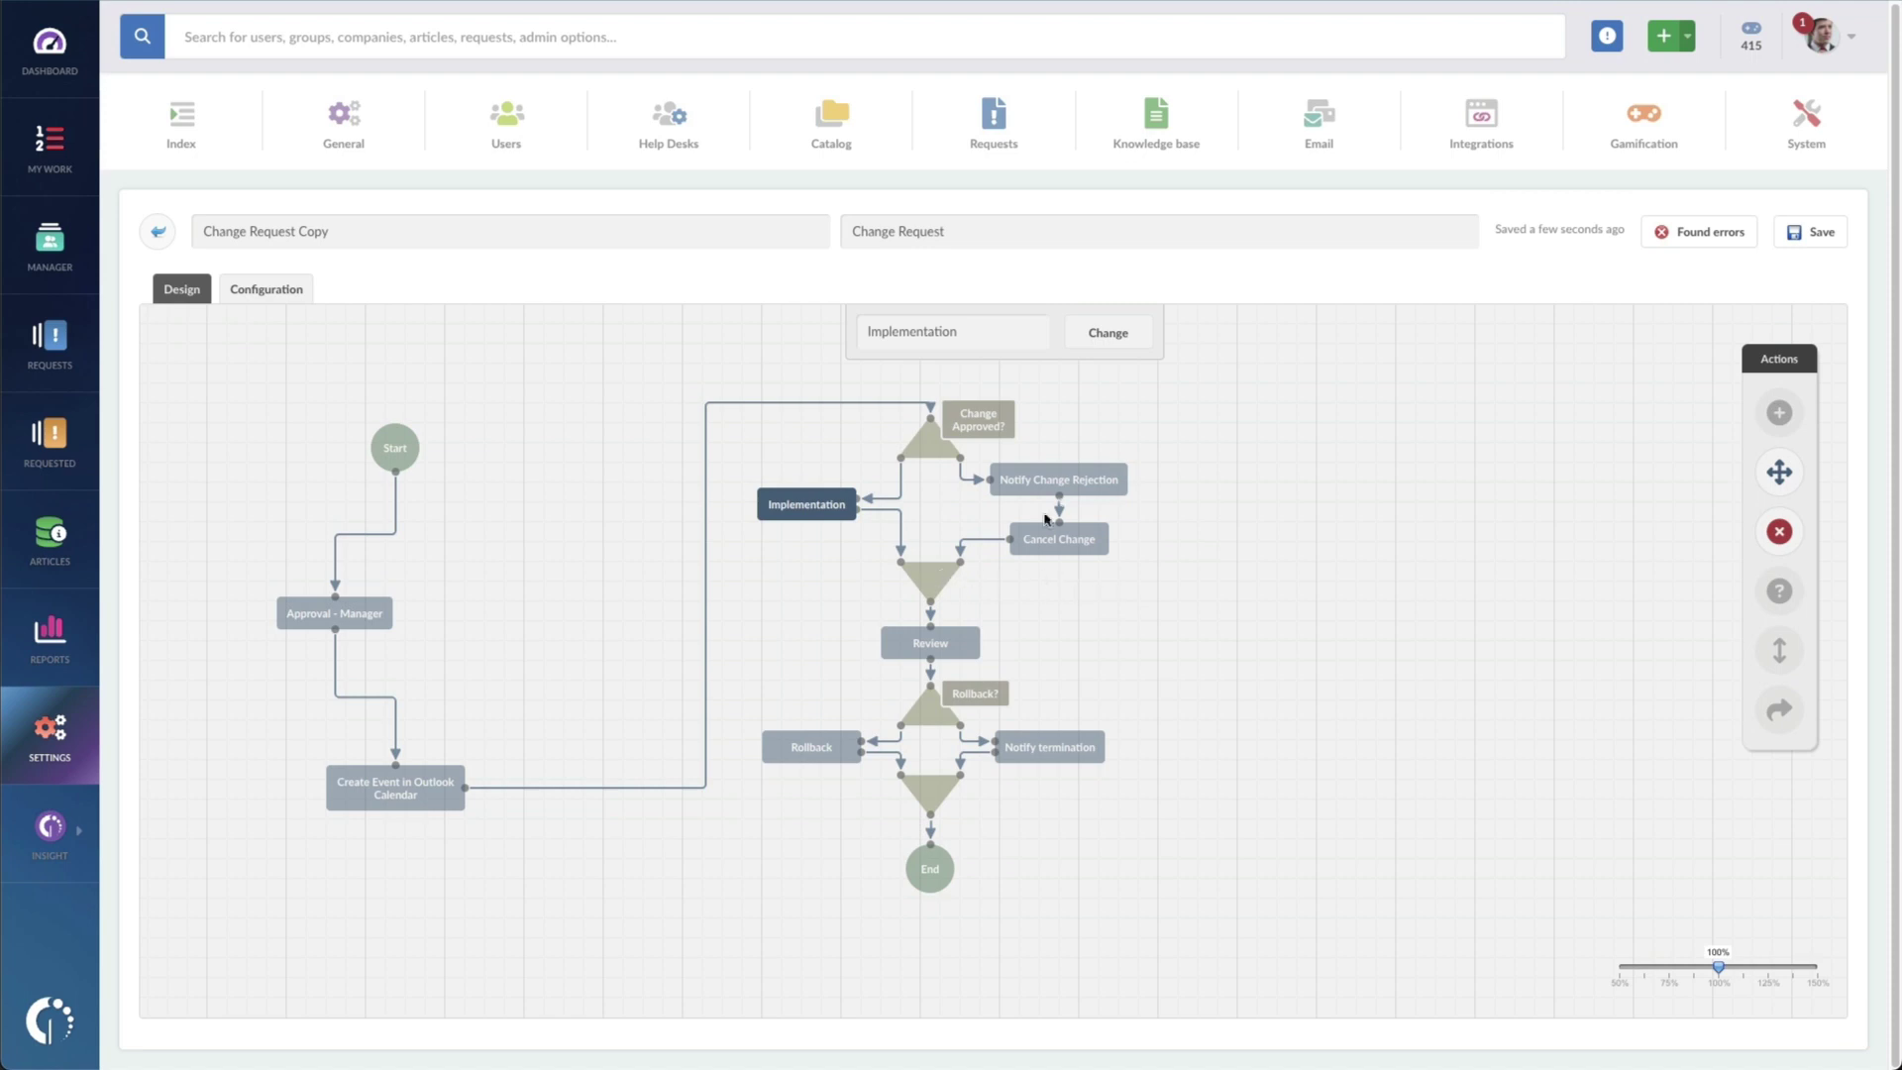
left_click(1078, 479)
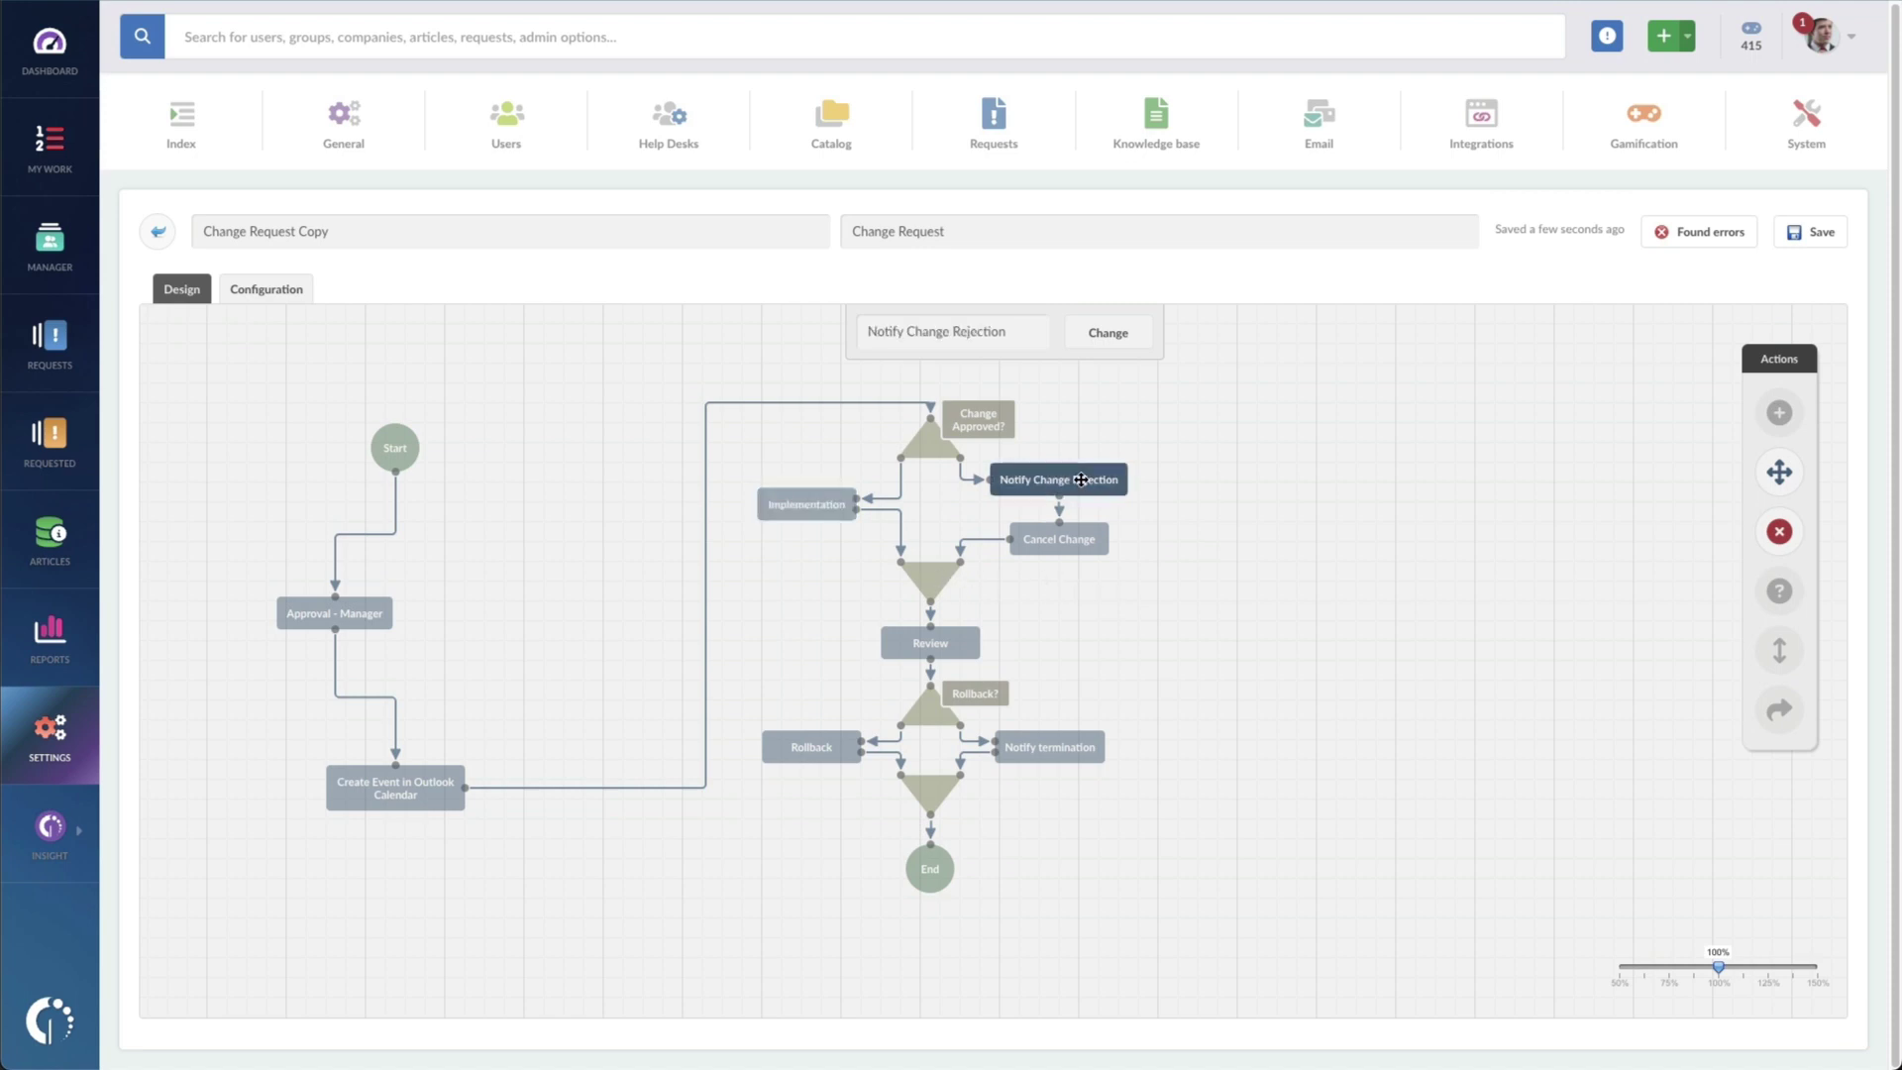
left_click(1072, 537)
left_click(954, 642)
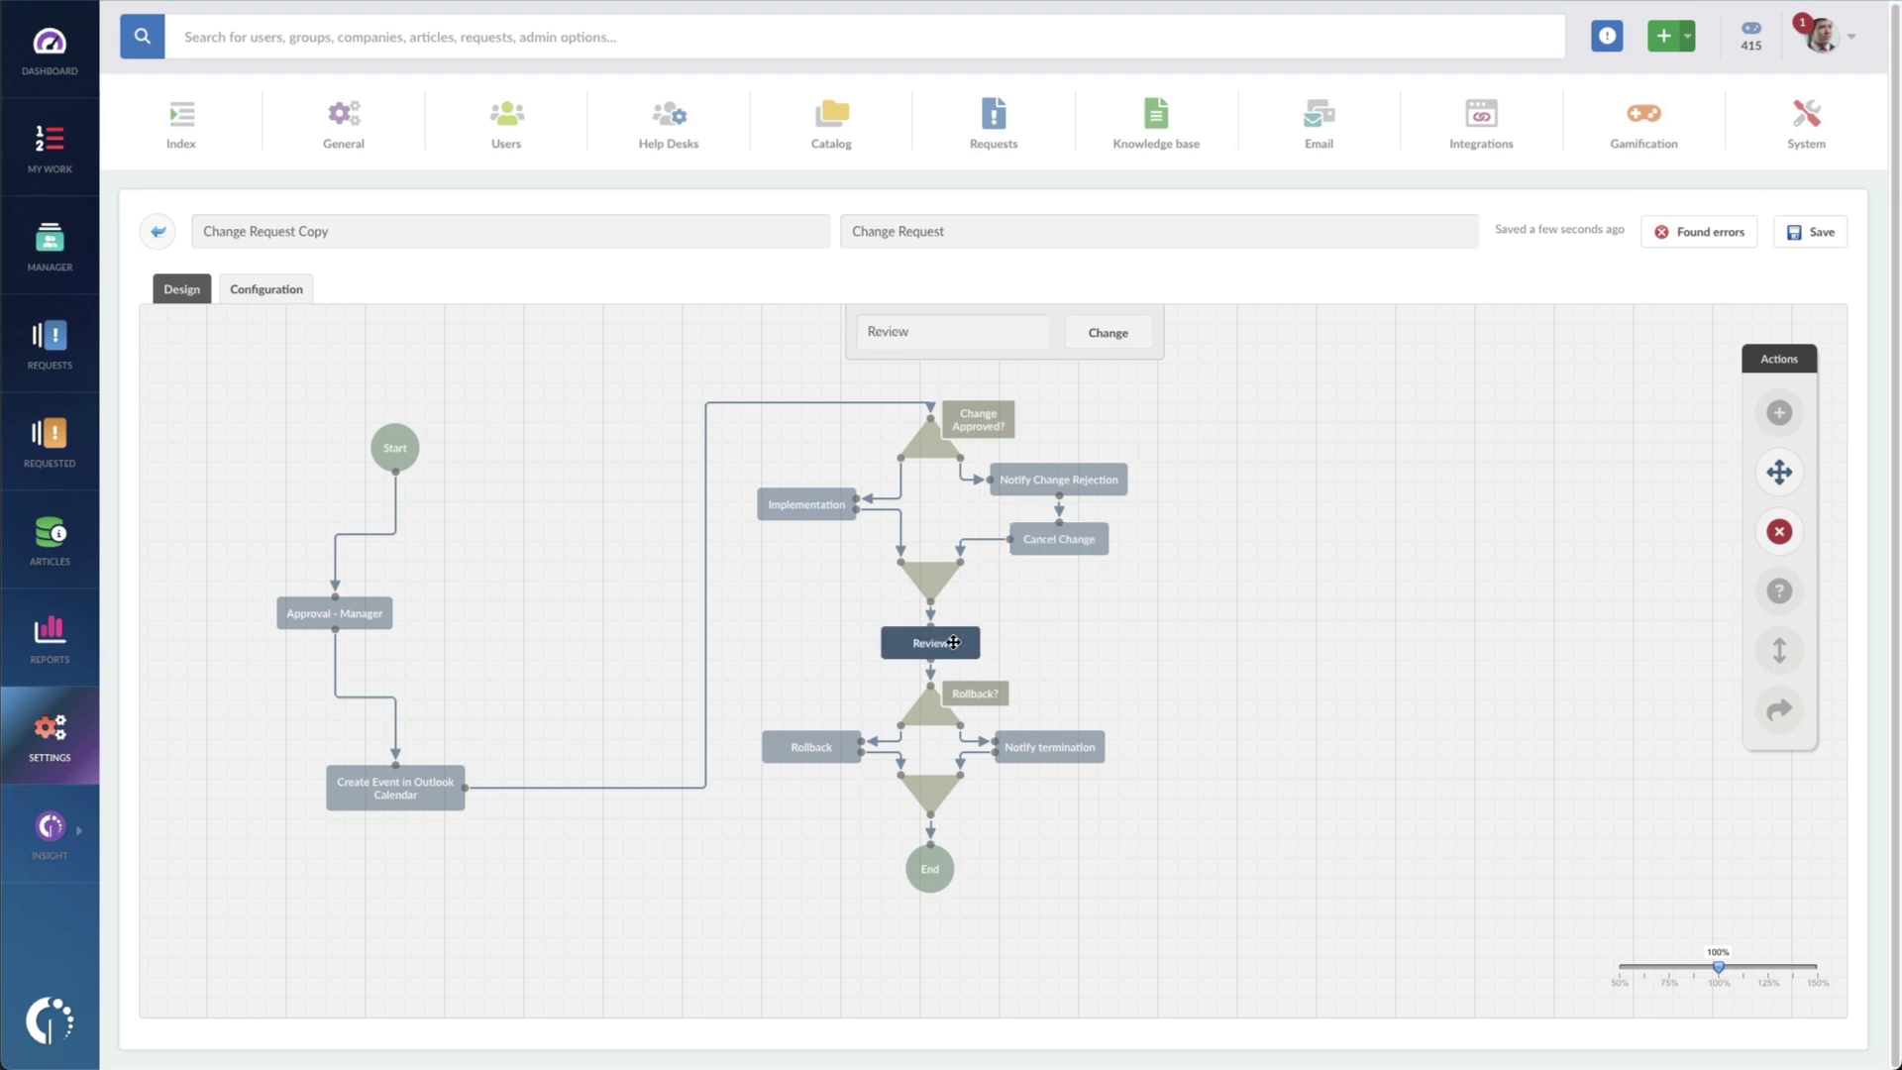
double_click(952, 642)
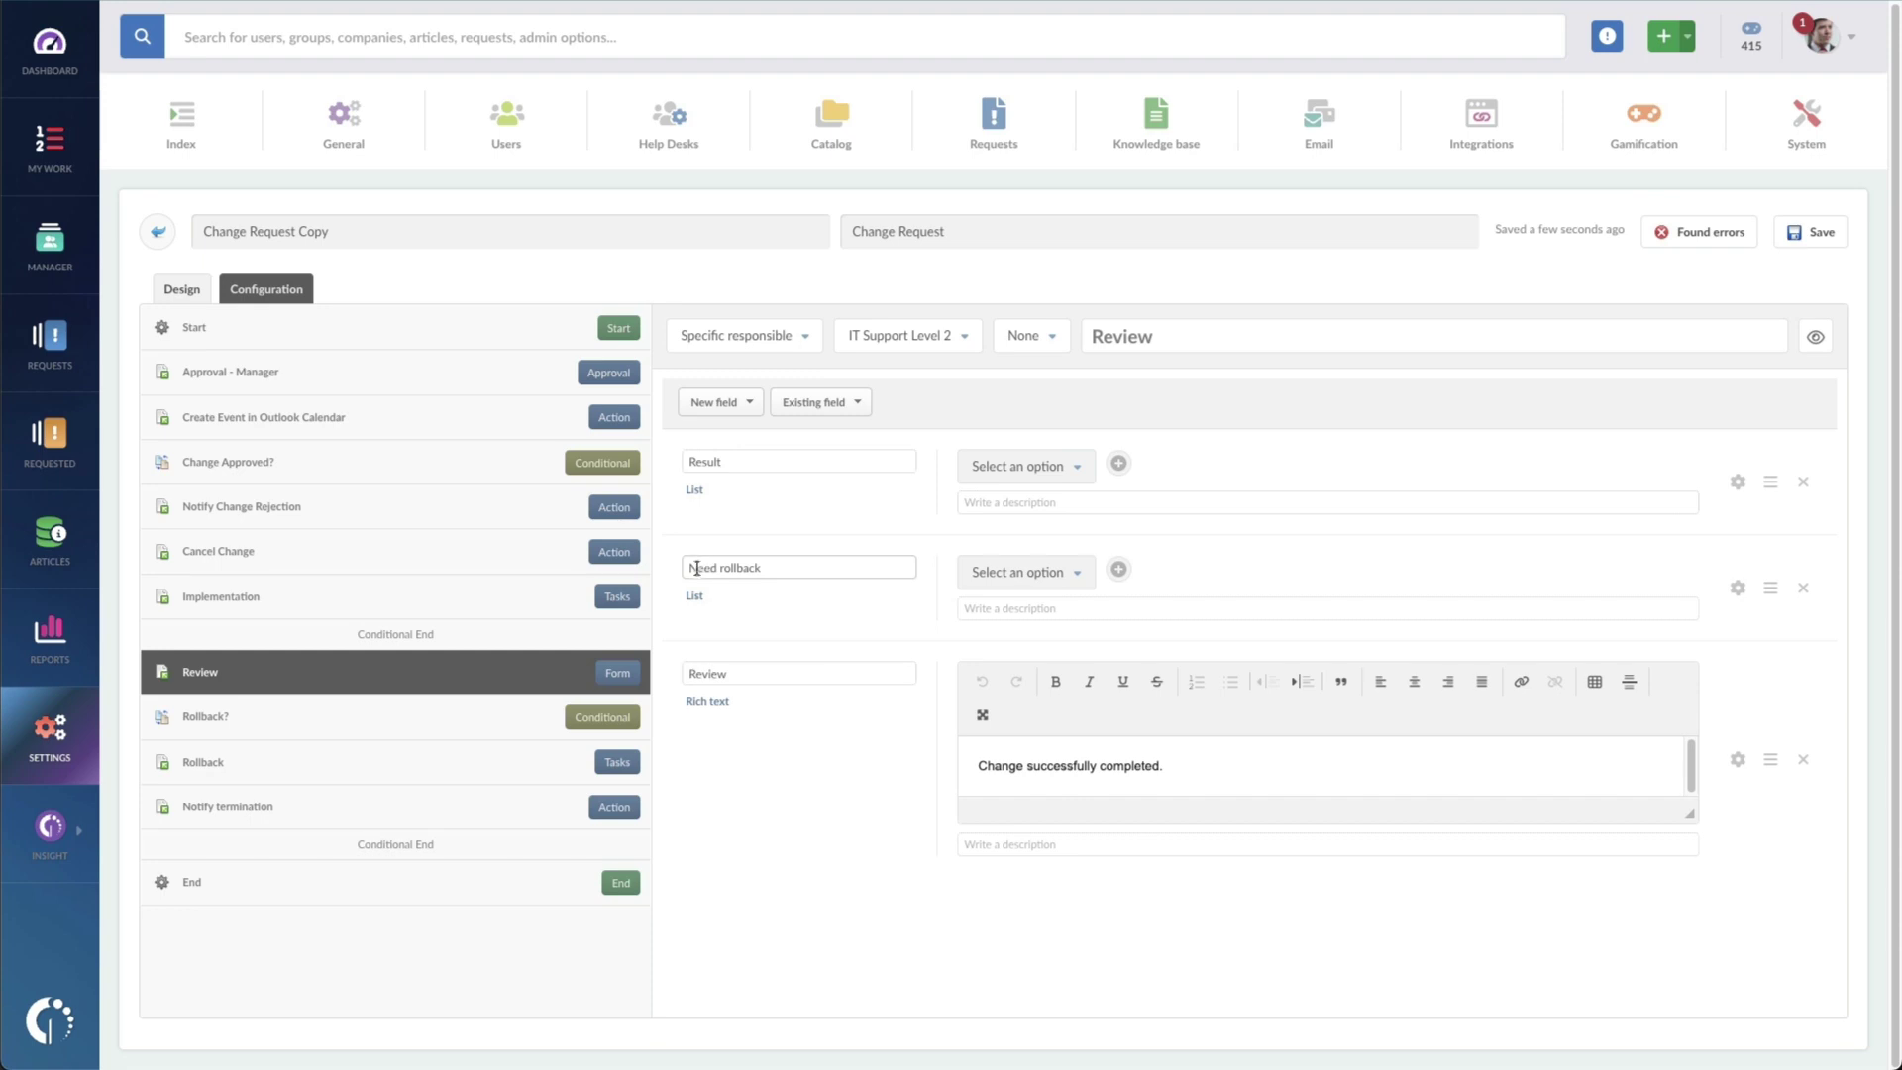
left_click(153, 239)
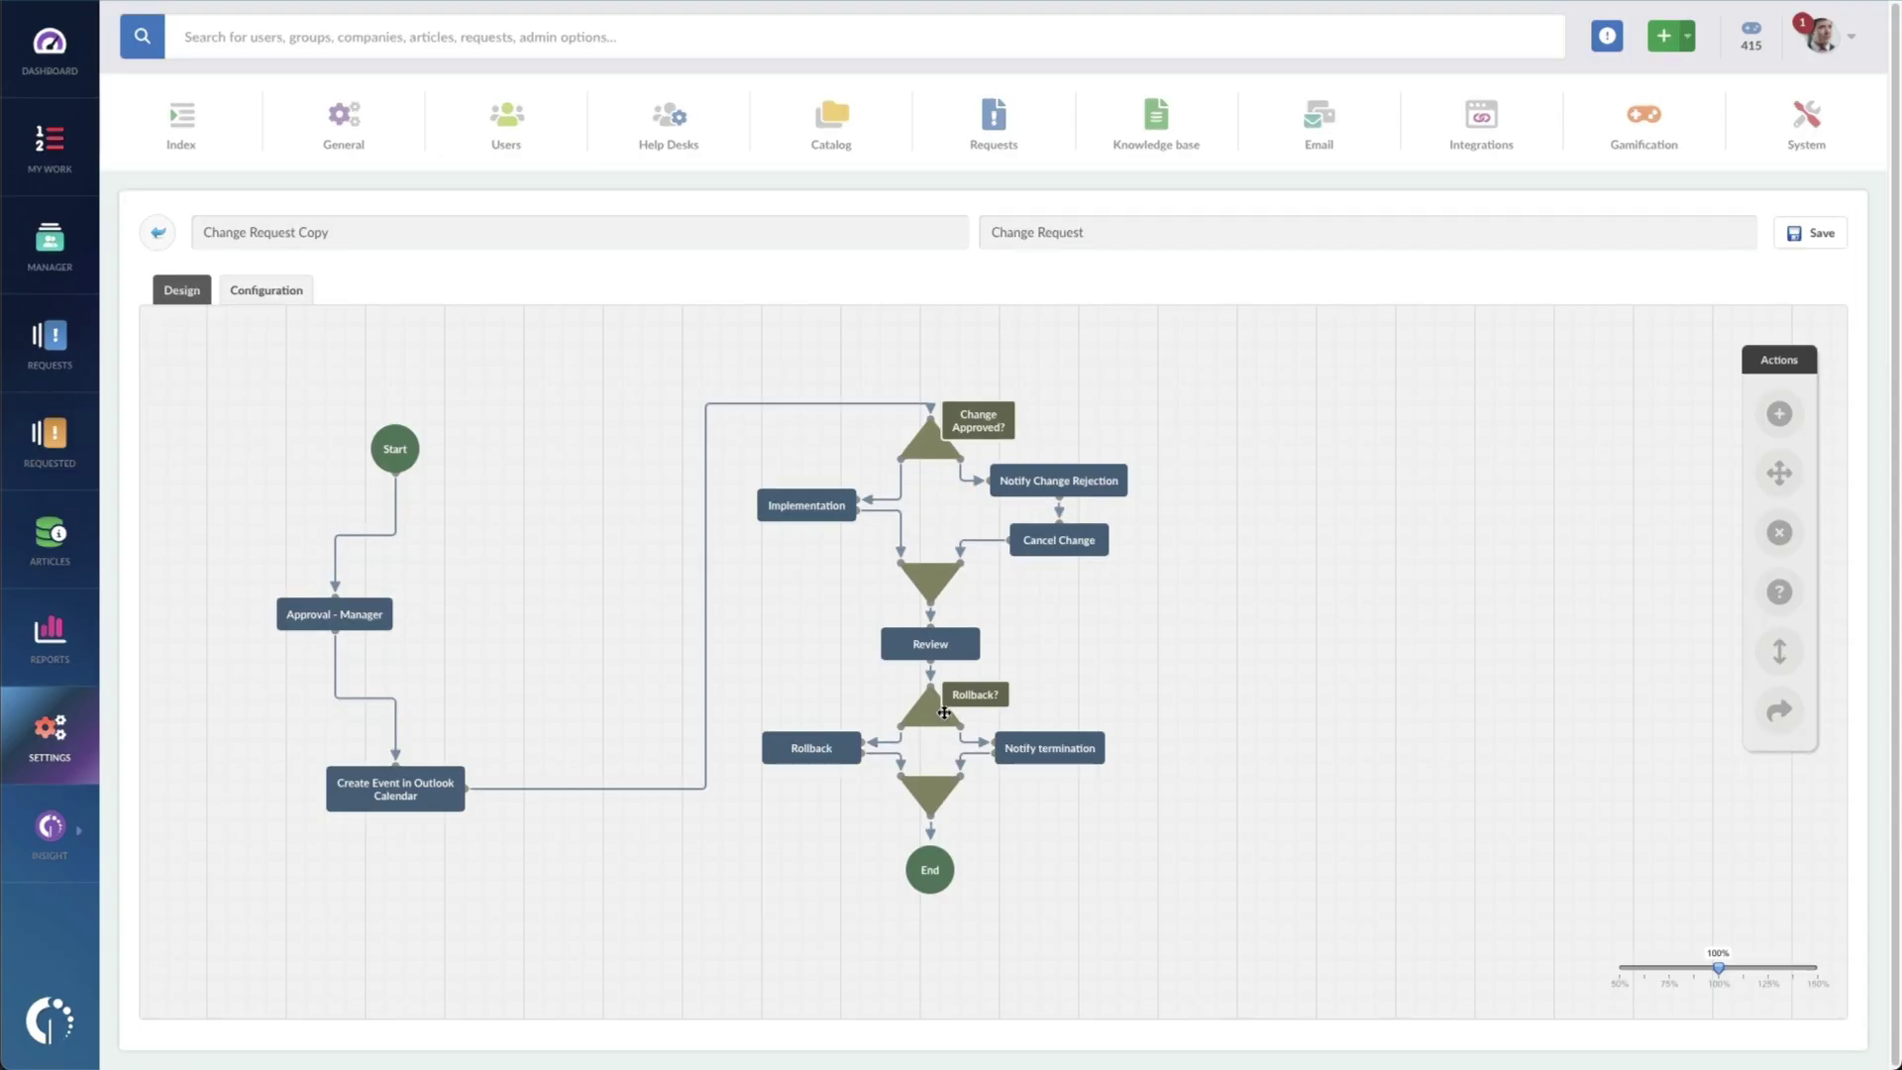
double_click(839, 749)
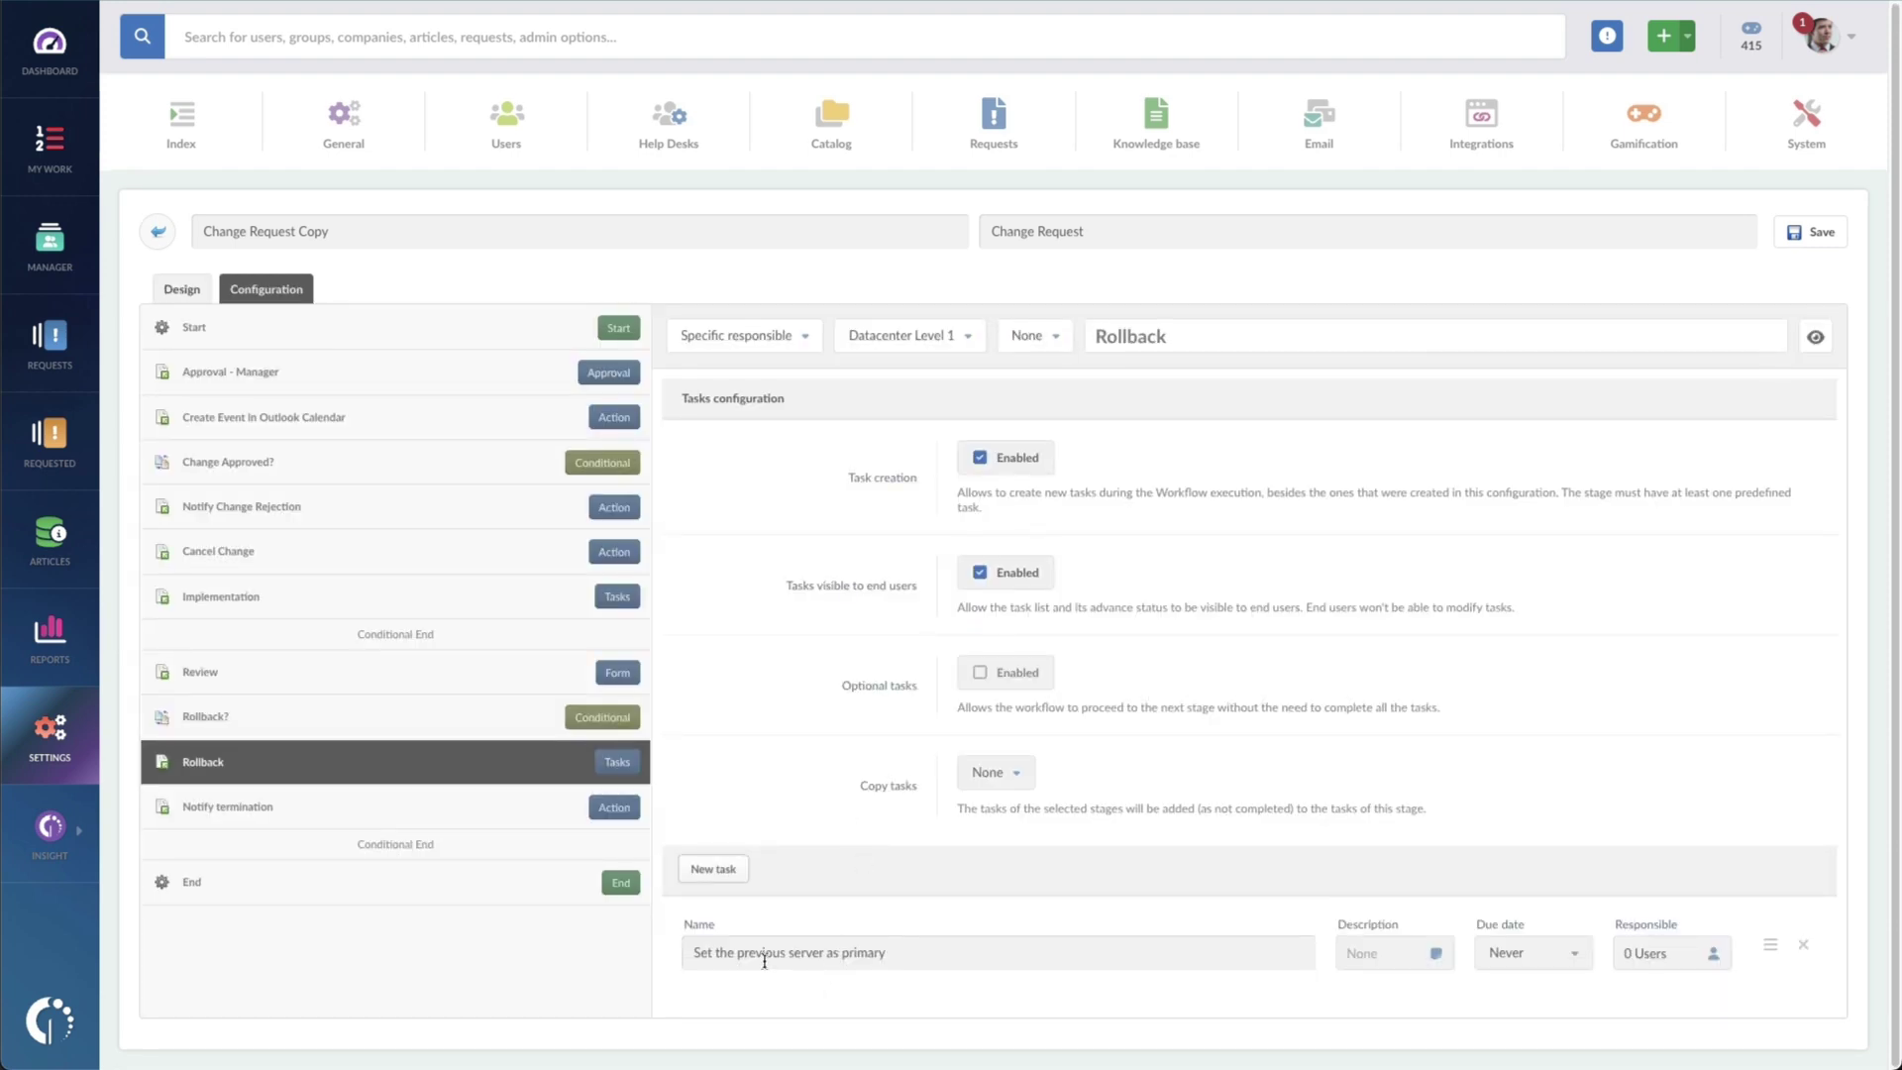
left_click_drag(765, 961, 887, 952)
left_click(887, 953)
left_click(162, 291)
left_click(1230, 823)
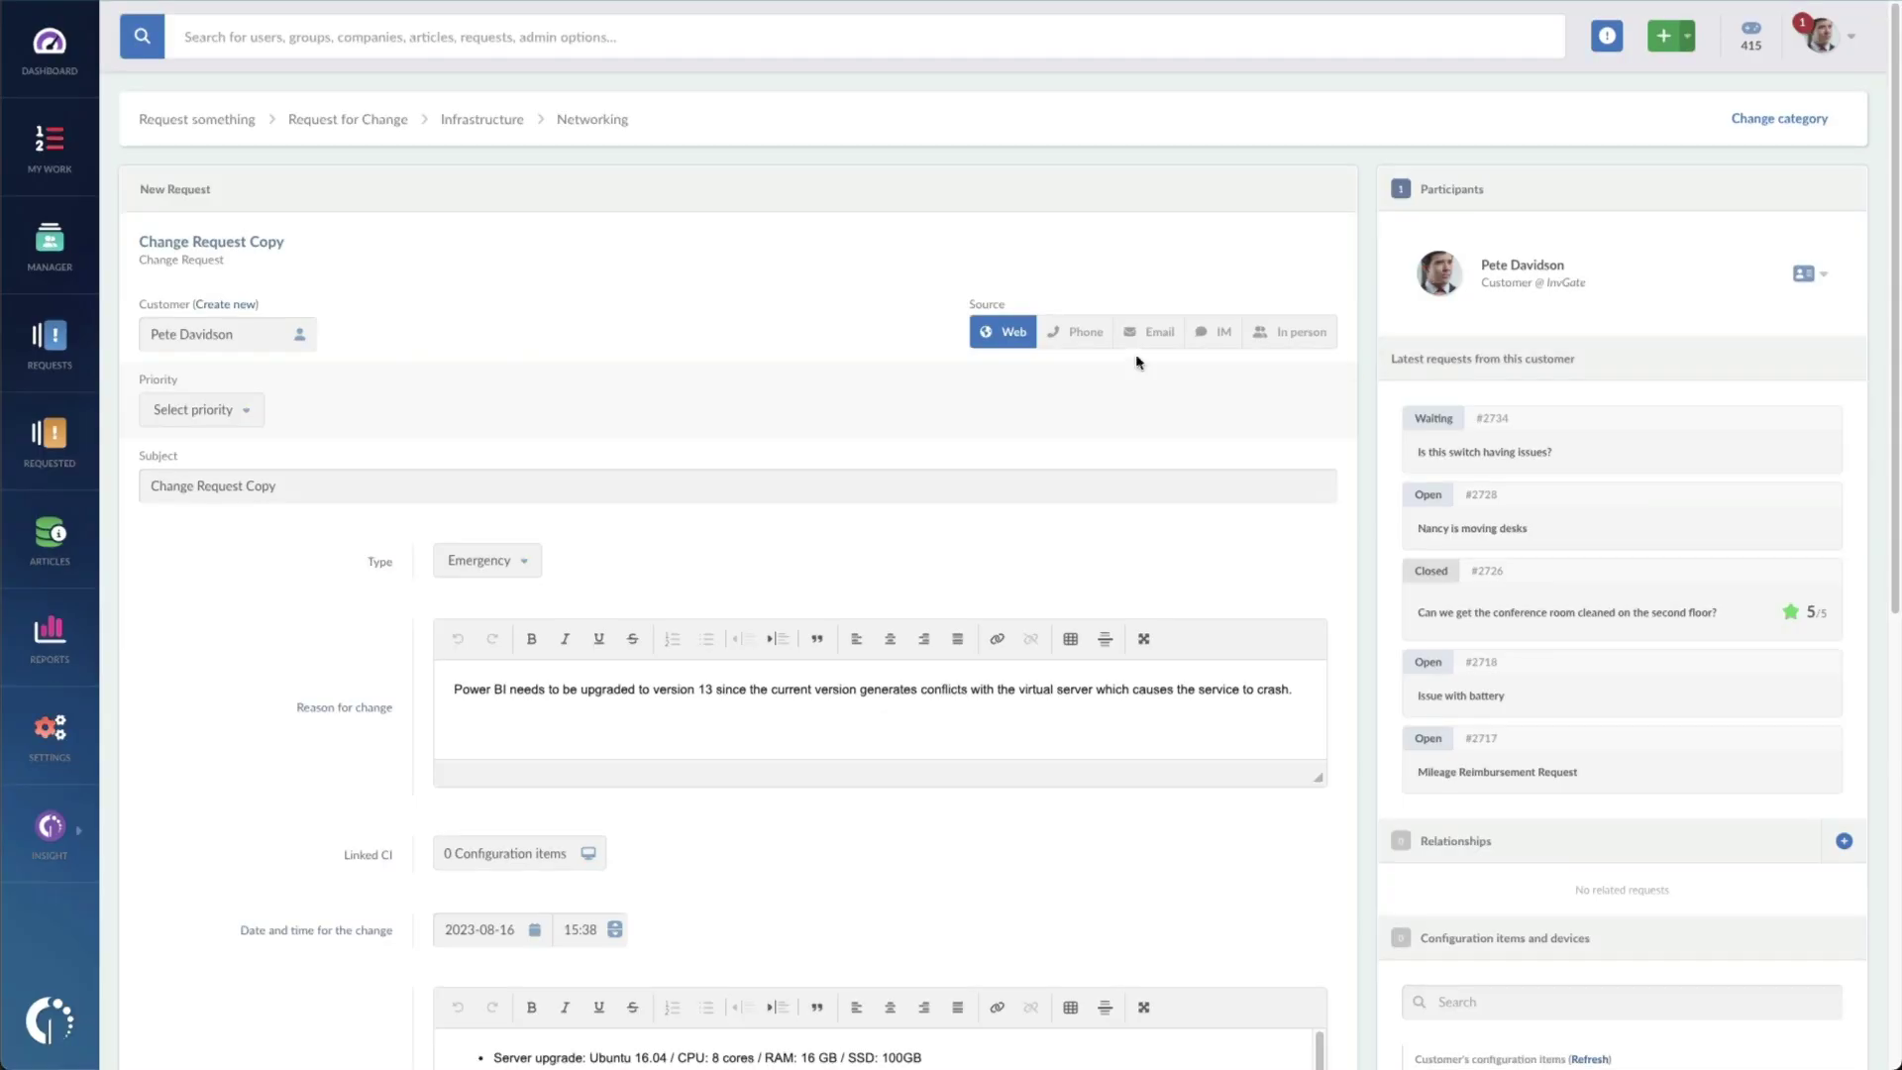
scroll(650, 362, "down", 1)
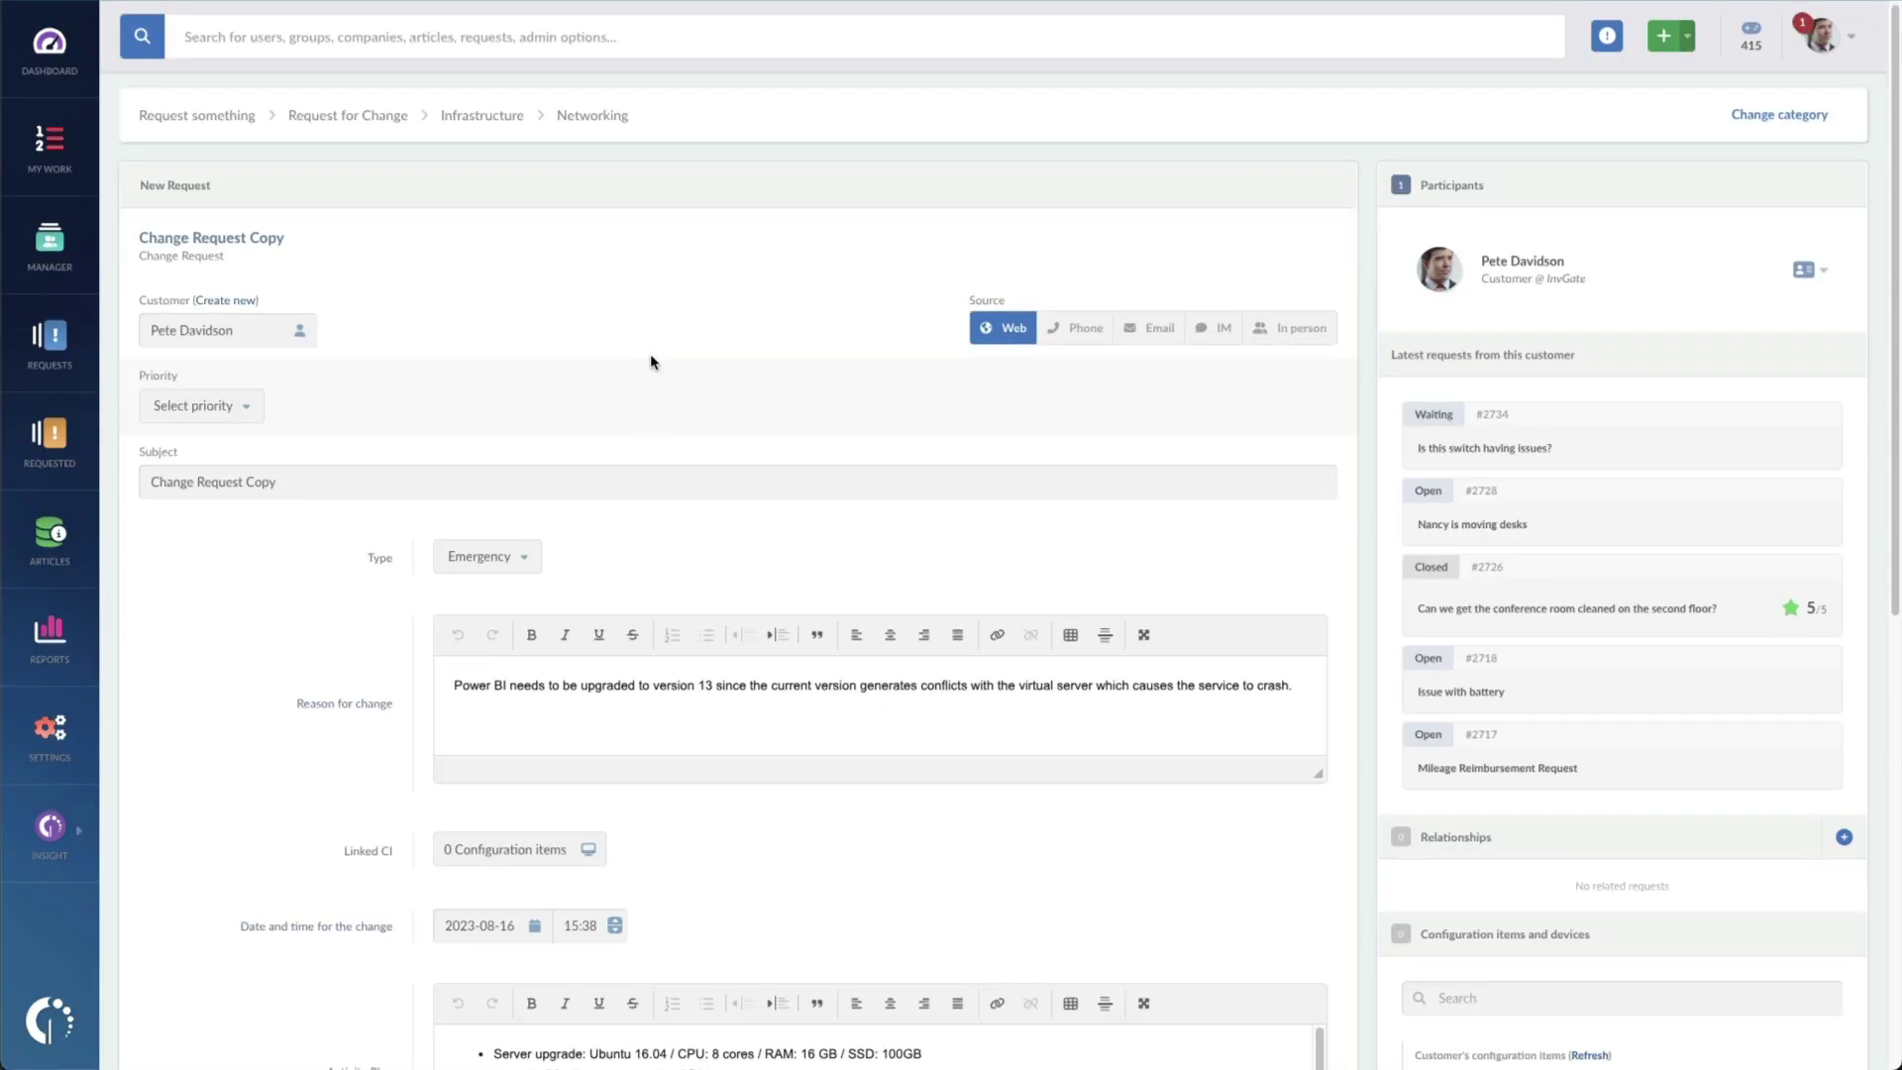
scroll(650, 361, "down", 2)
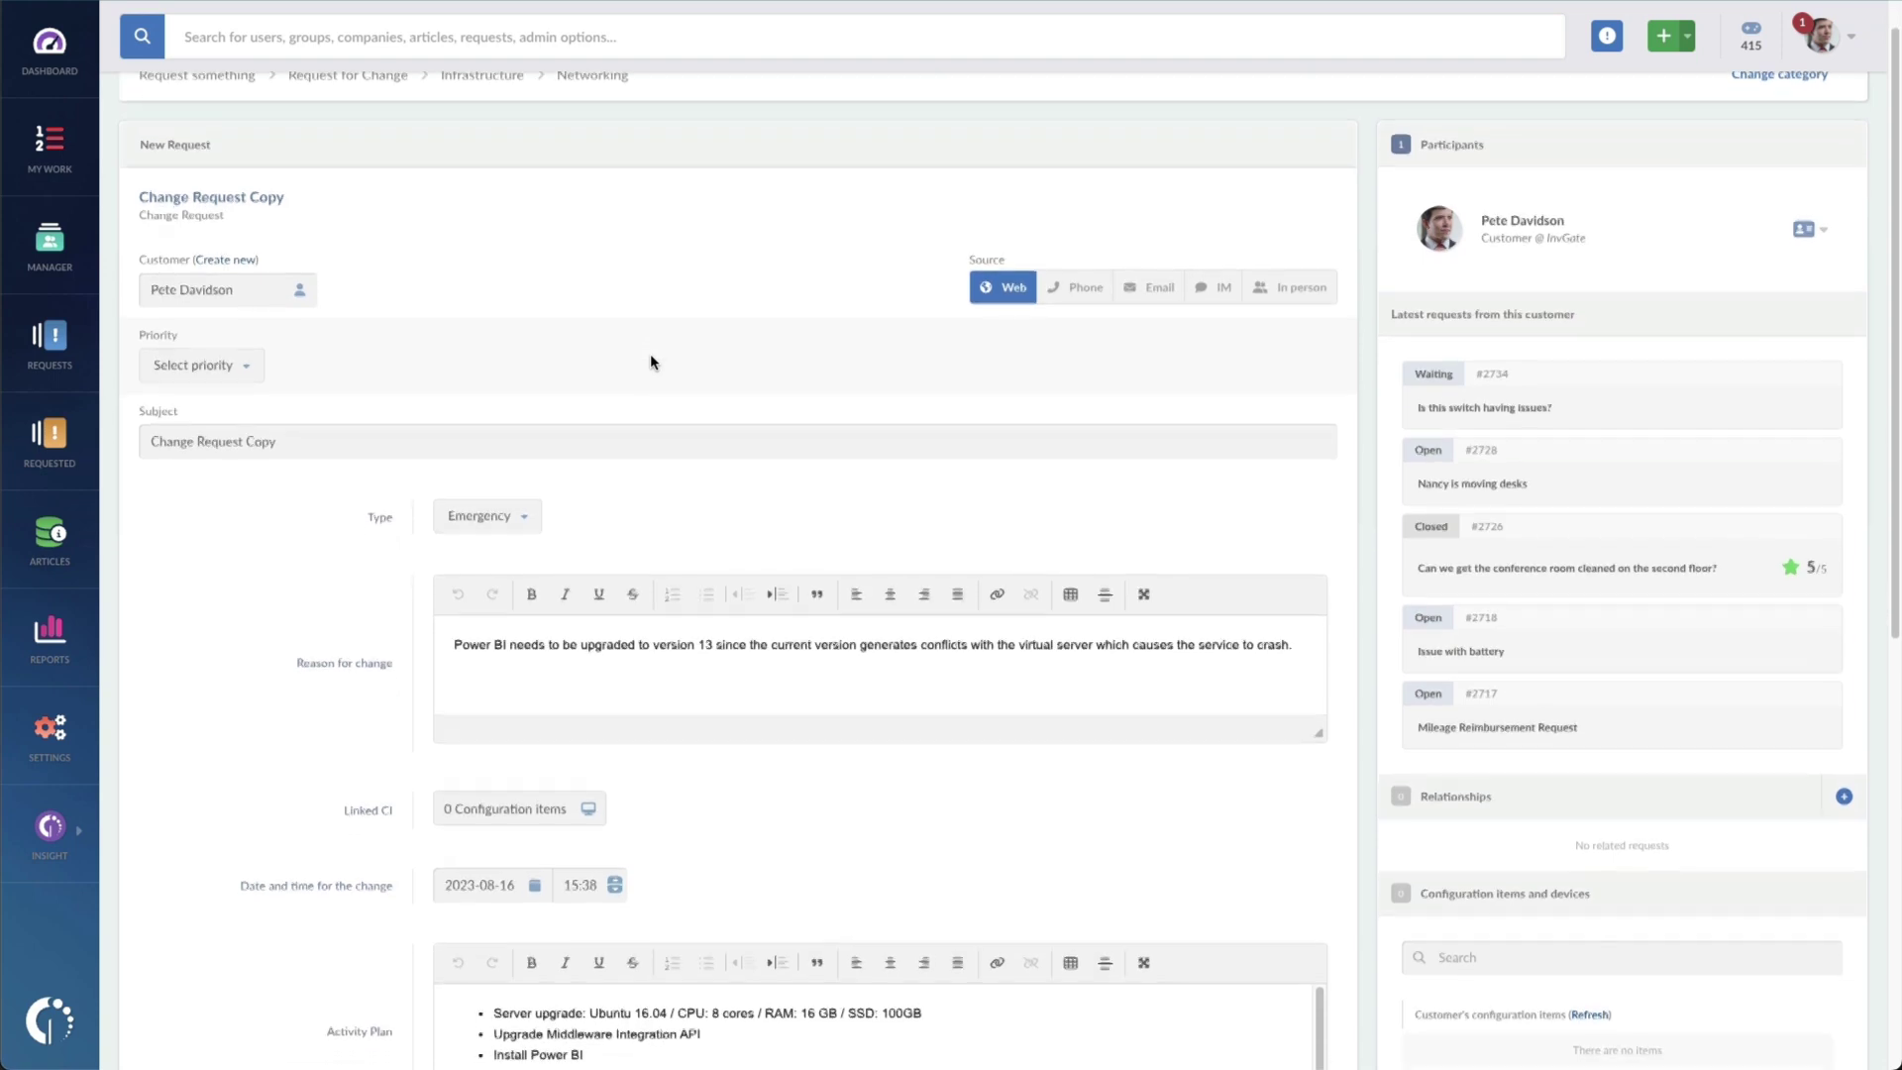
scroll(649, 362, "down", 1)
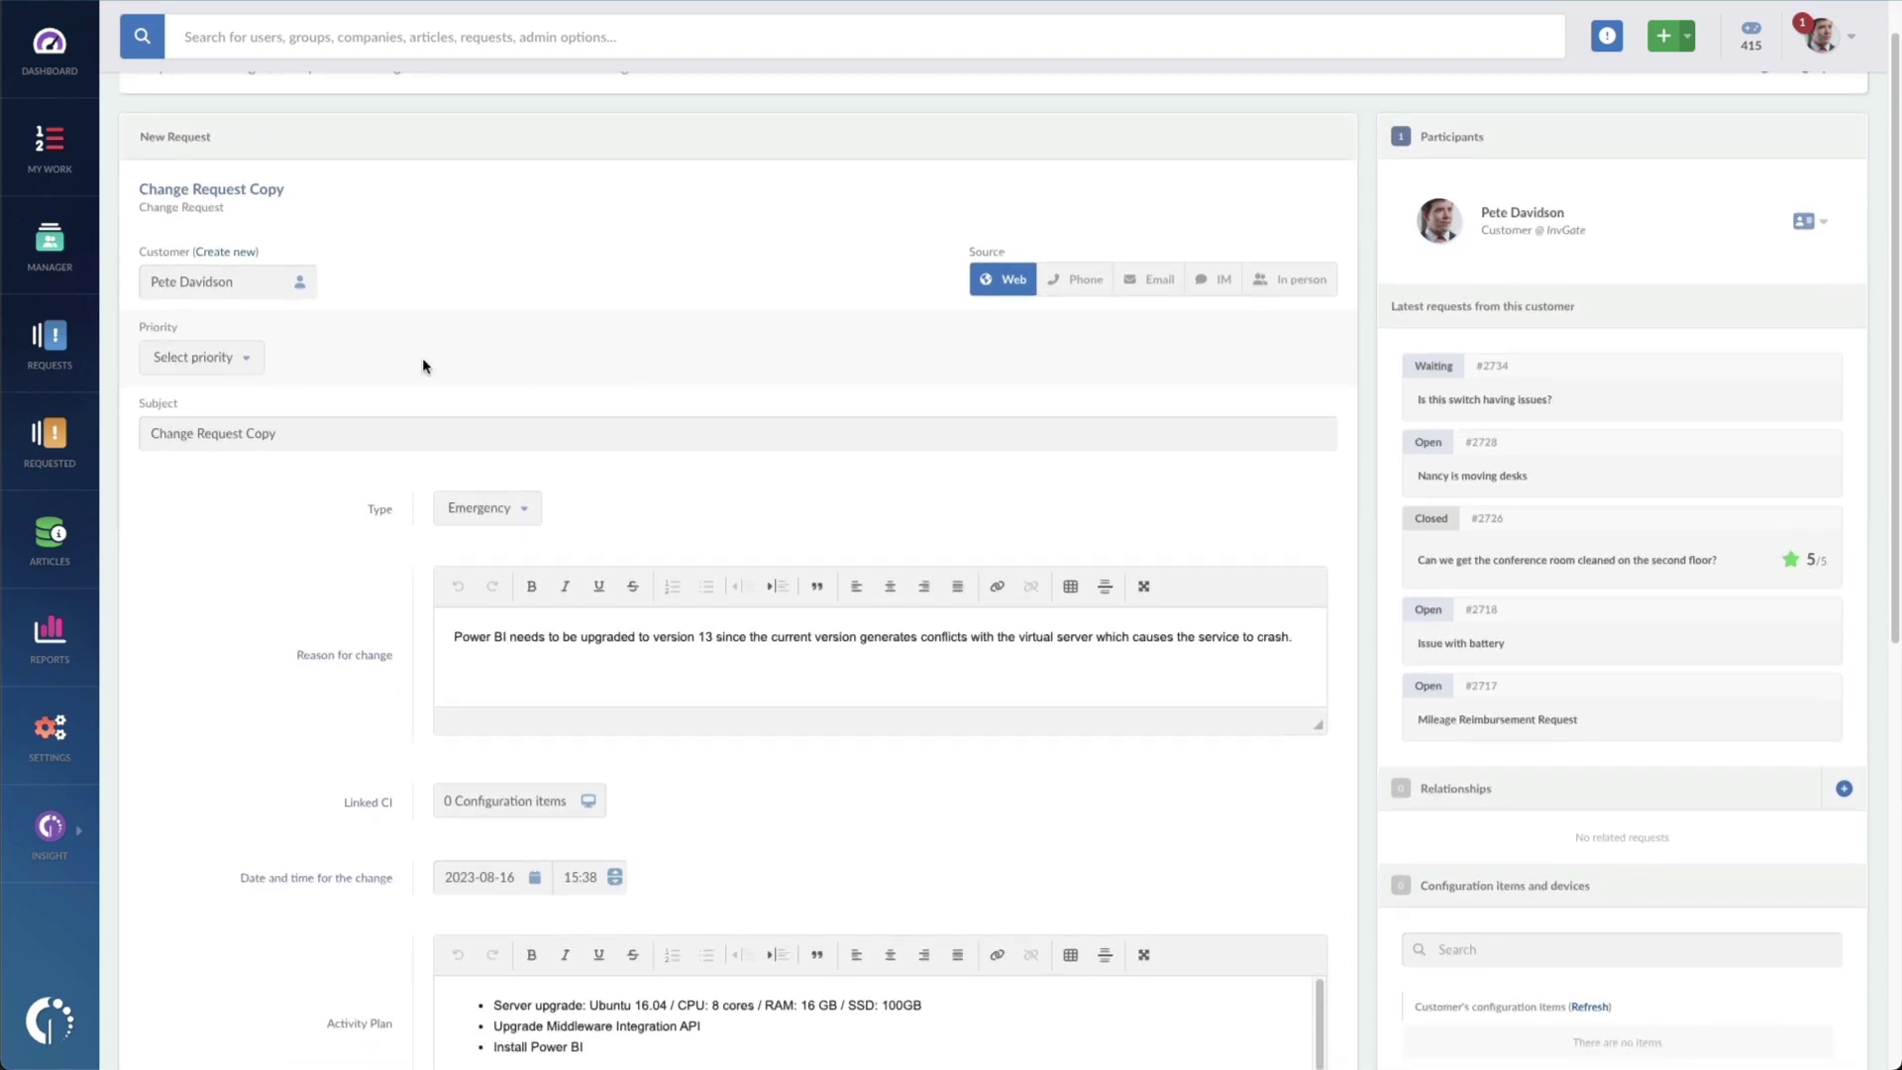
Set the request priority to High and link the Business Intelligence configuration item.
left_click(213, 363)
left_click(217, 488)
scroll(510, 512, "down", 1)
left_click(511, 480)
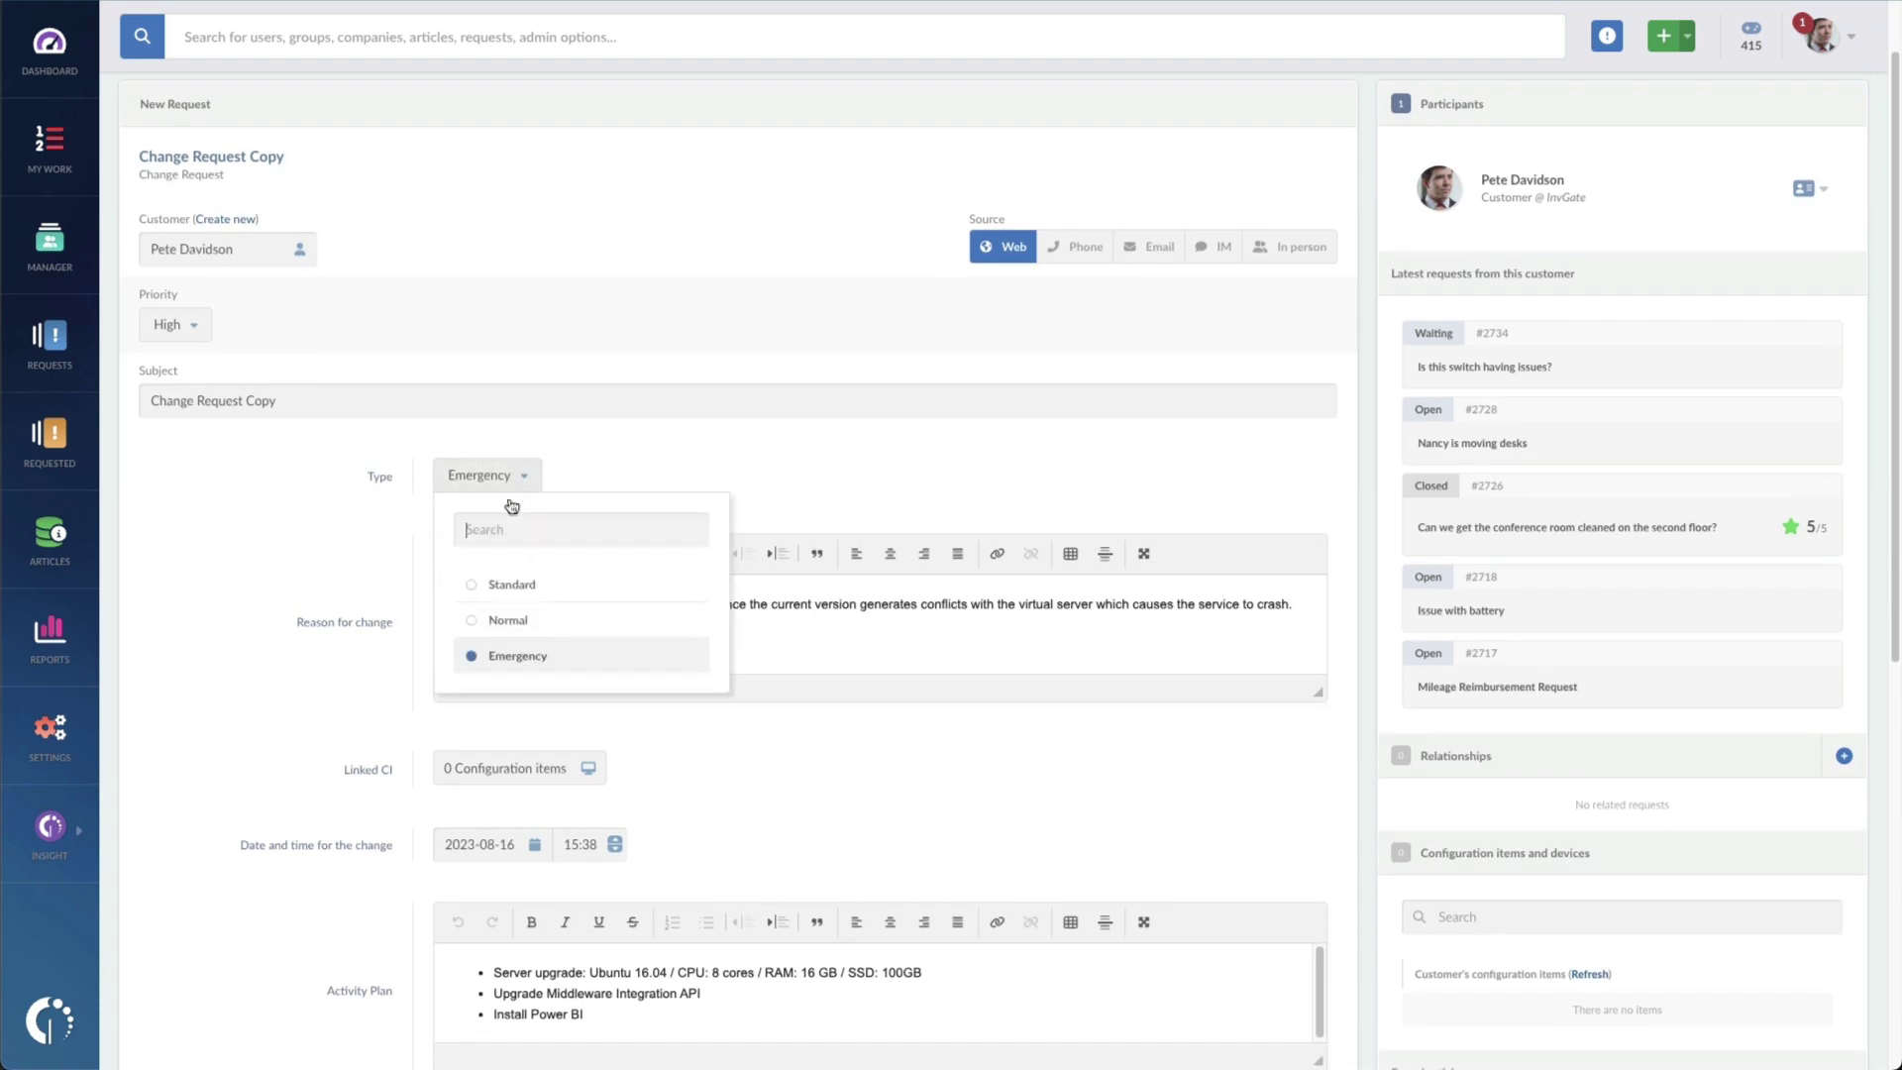
scroll(901, 657, "down", 1)
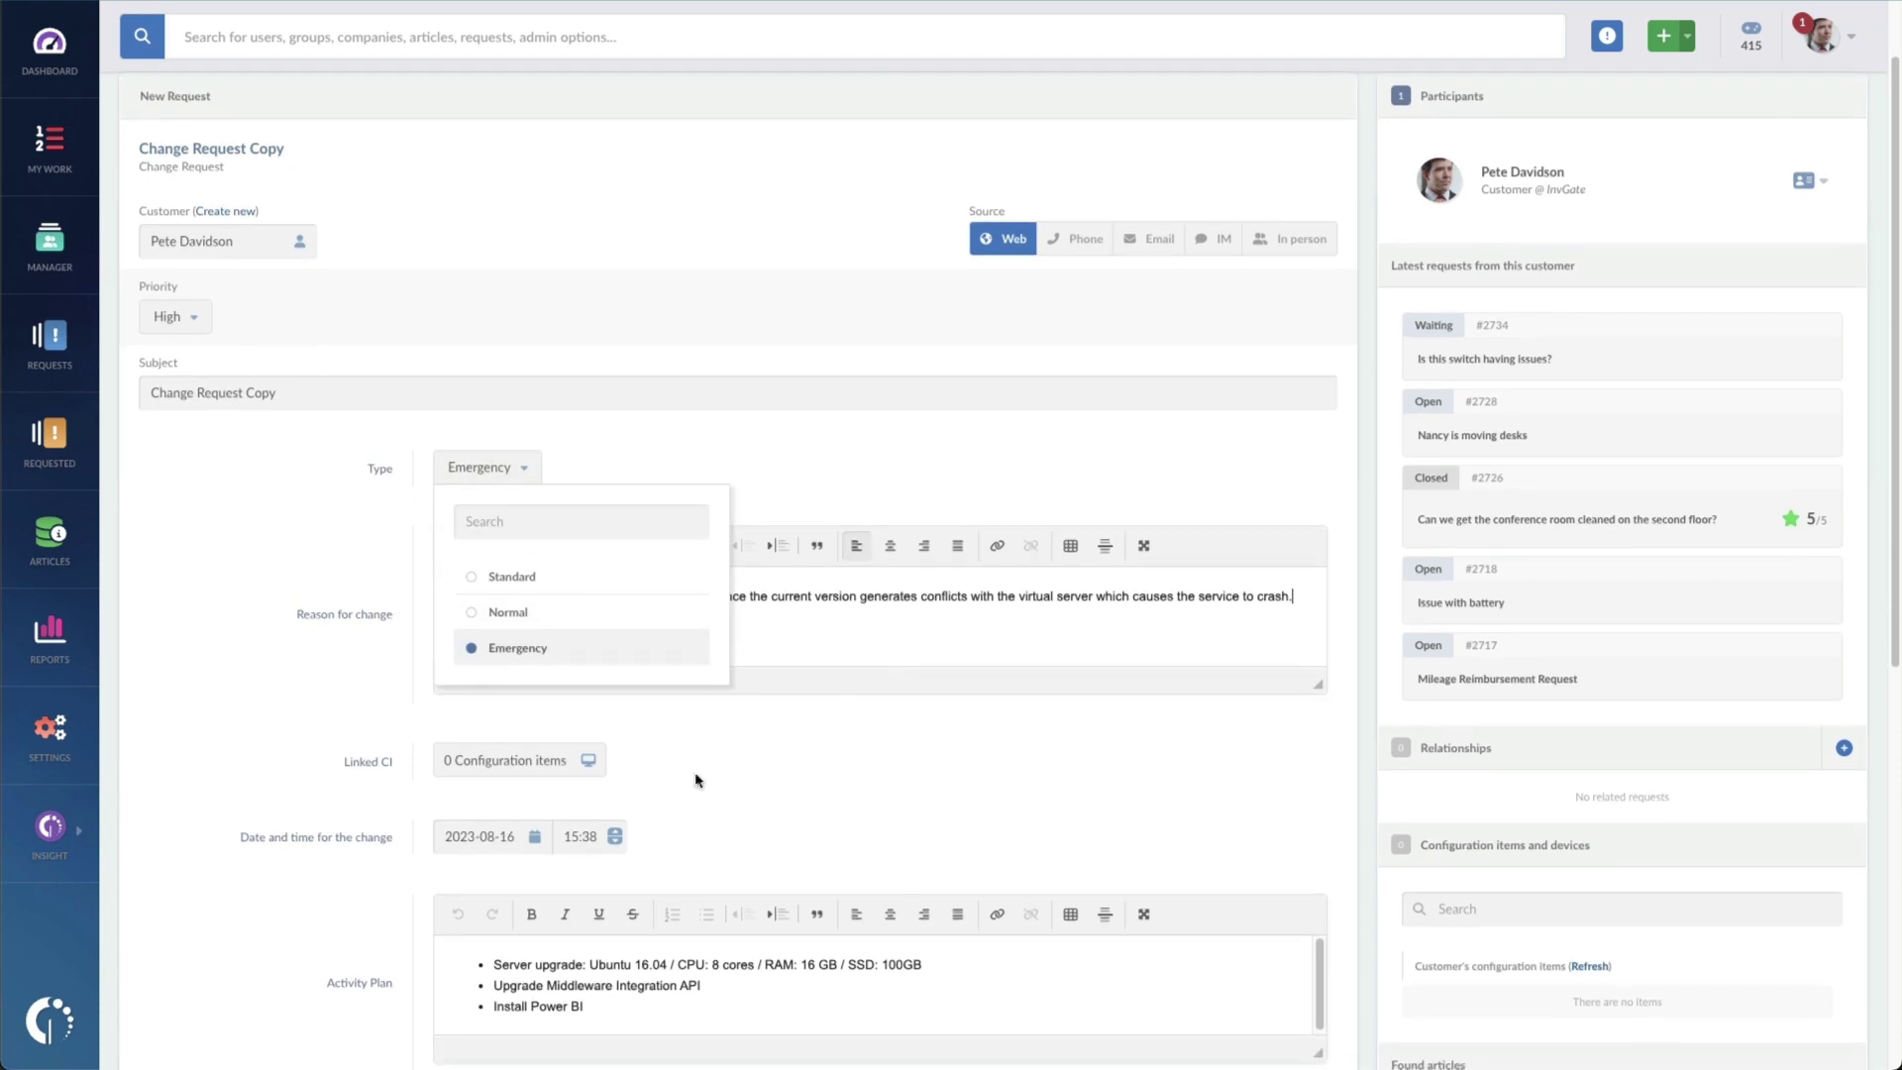
left_click(543, 763)
type("business")
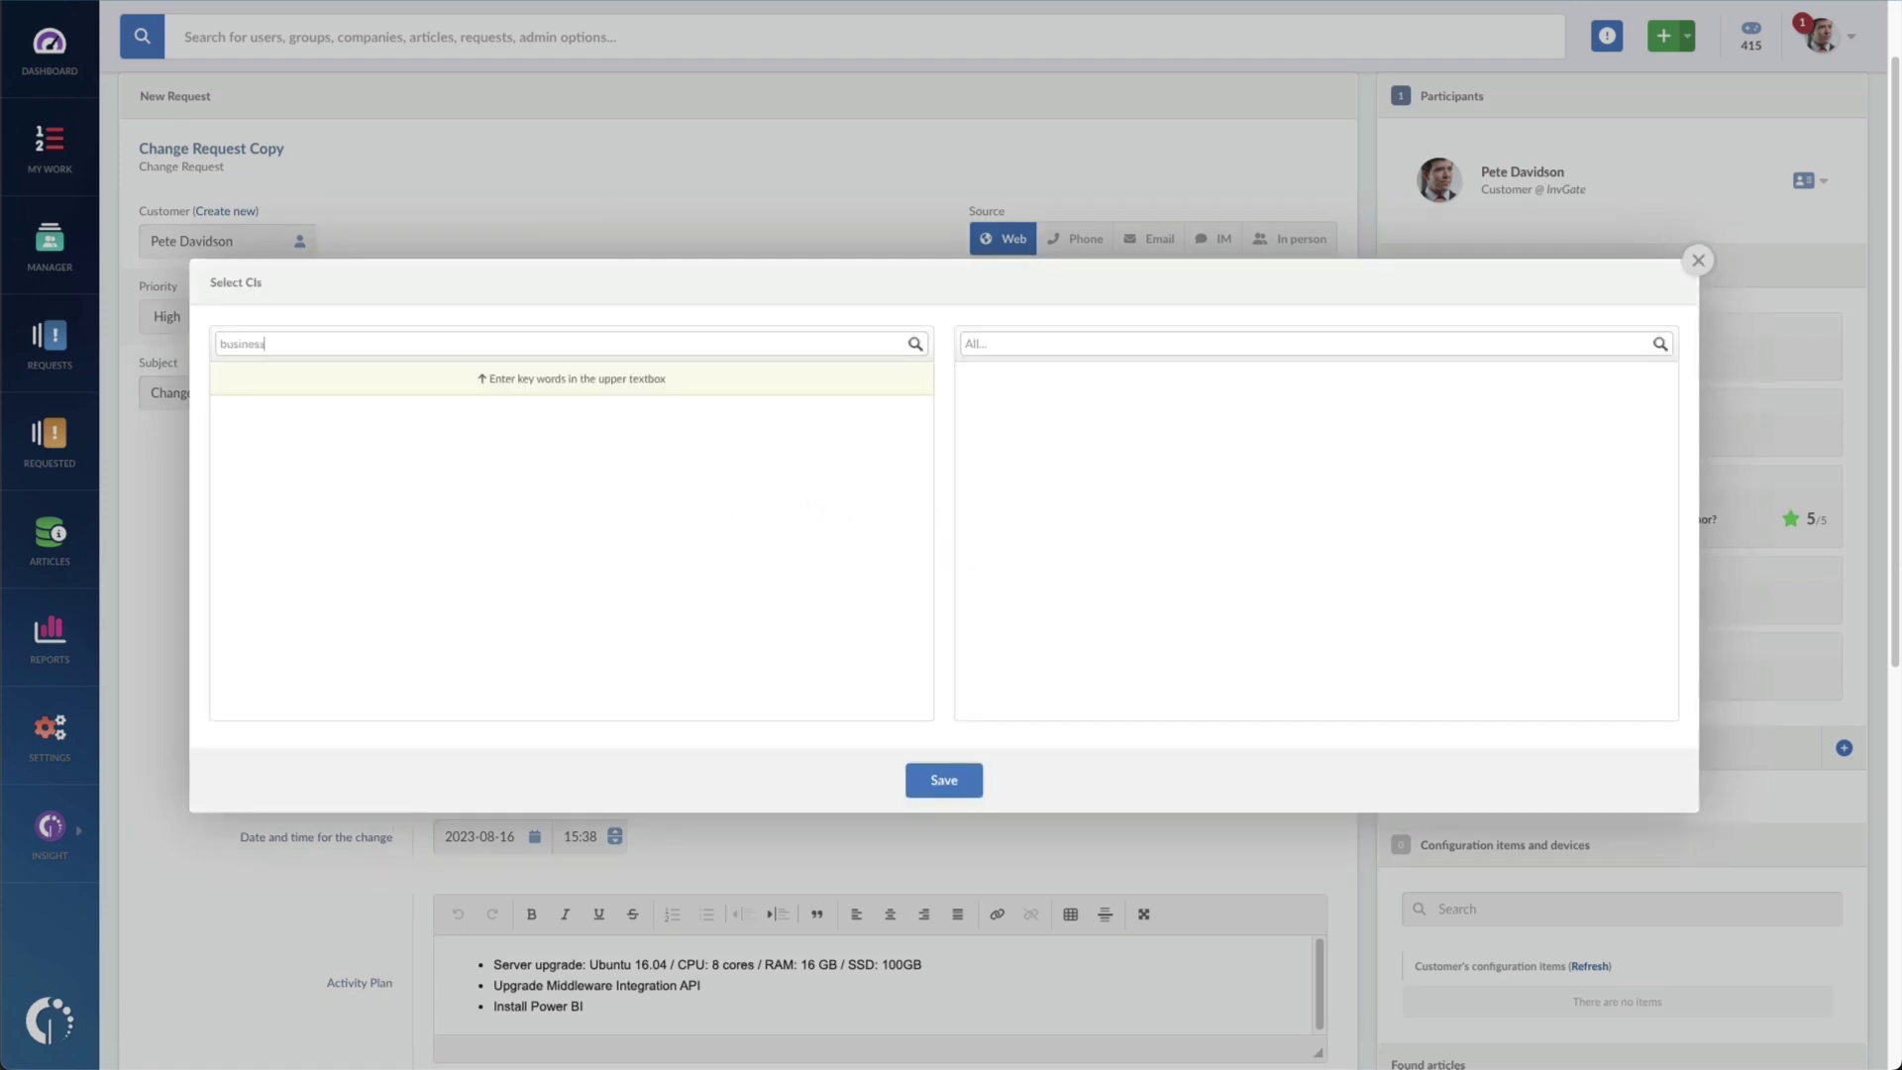
left_click(462, 404)
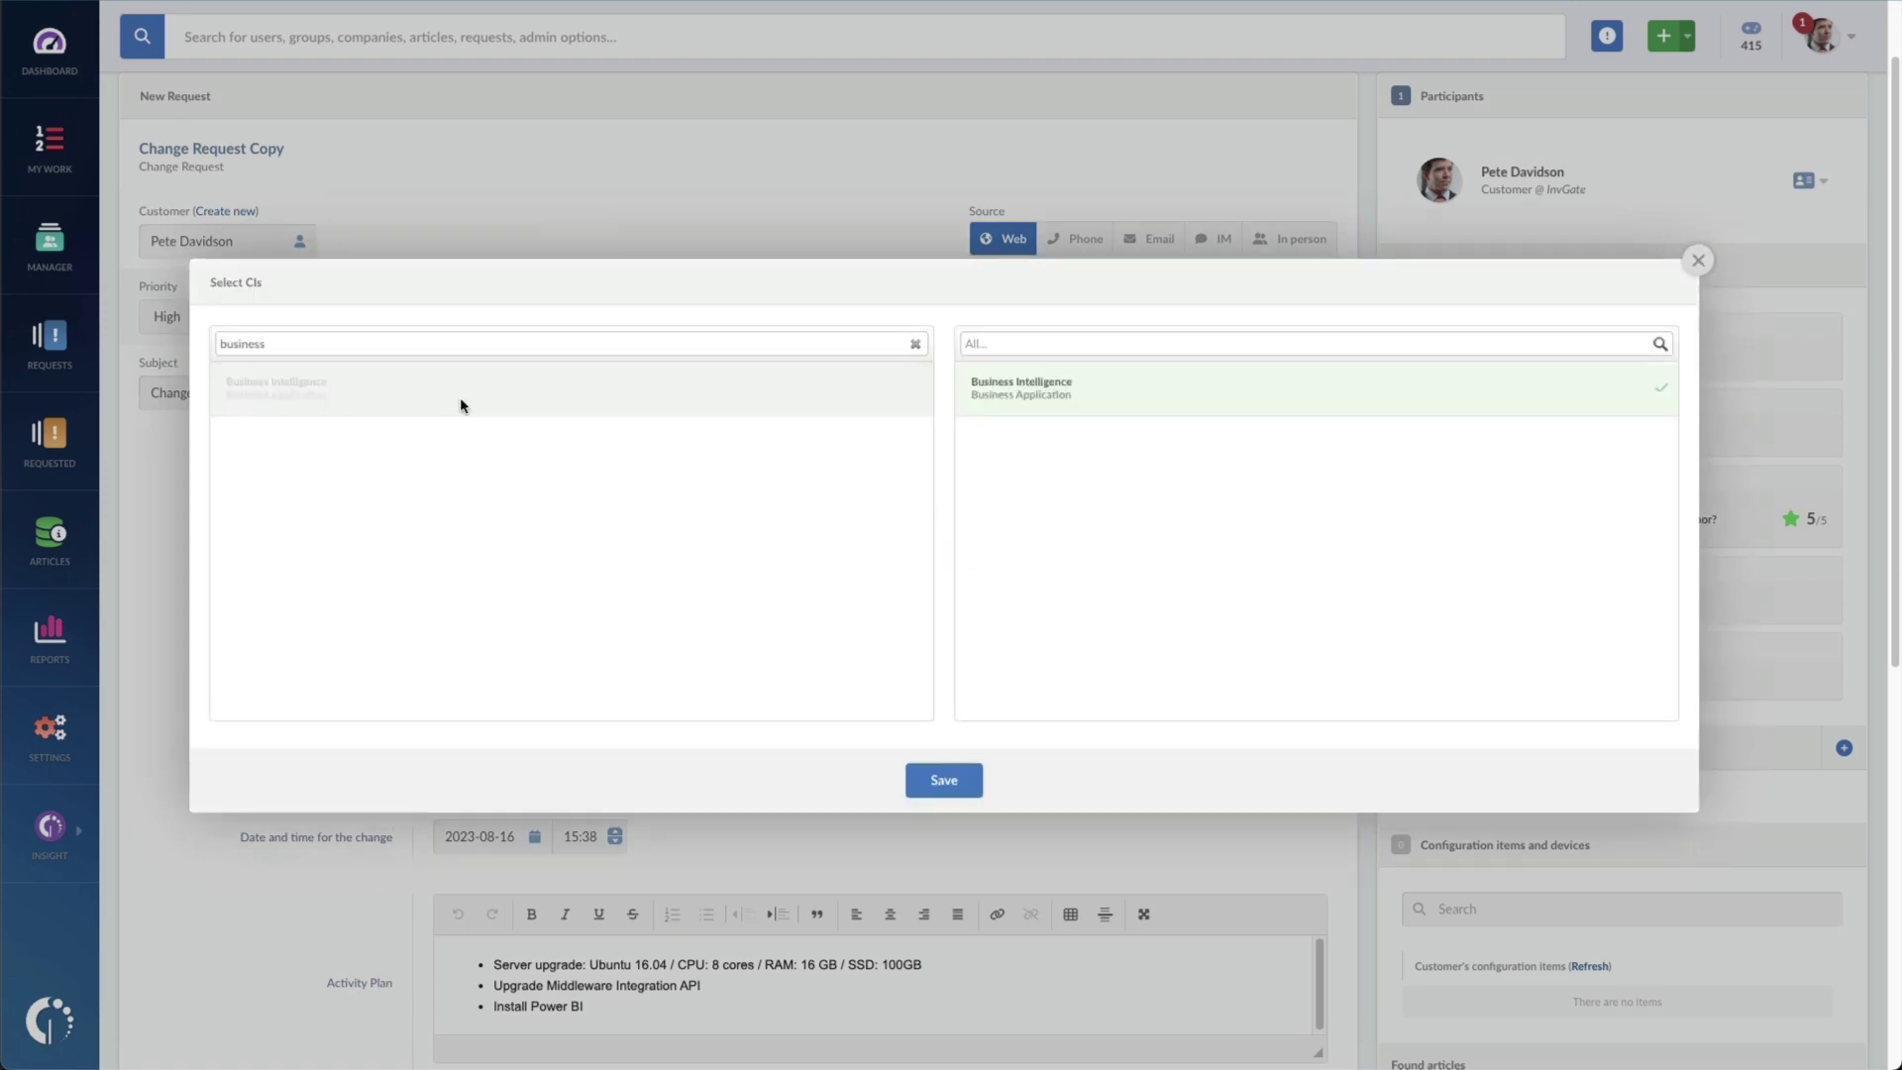
left_click(948, 777)
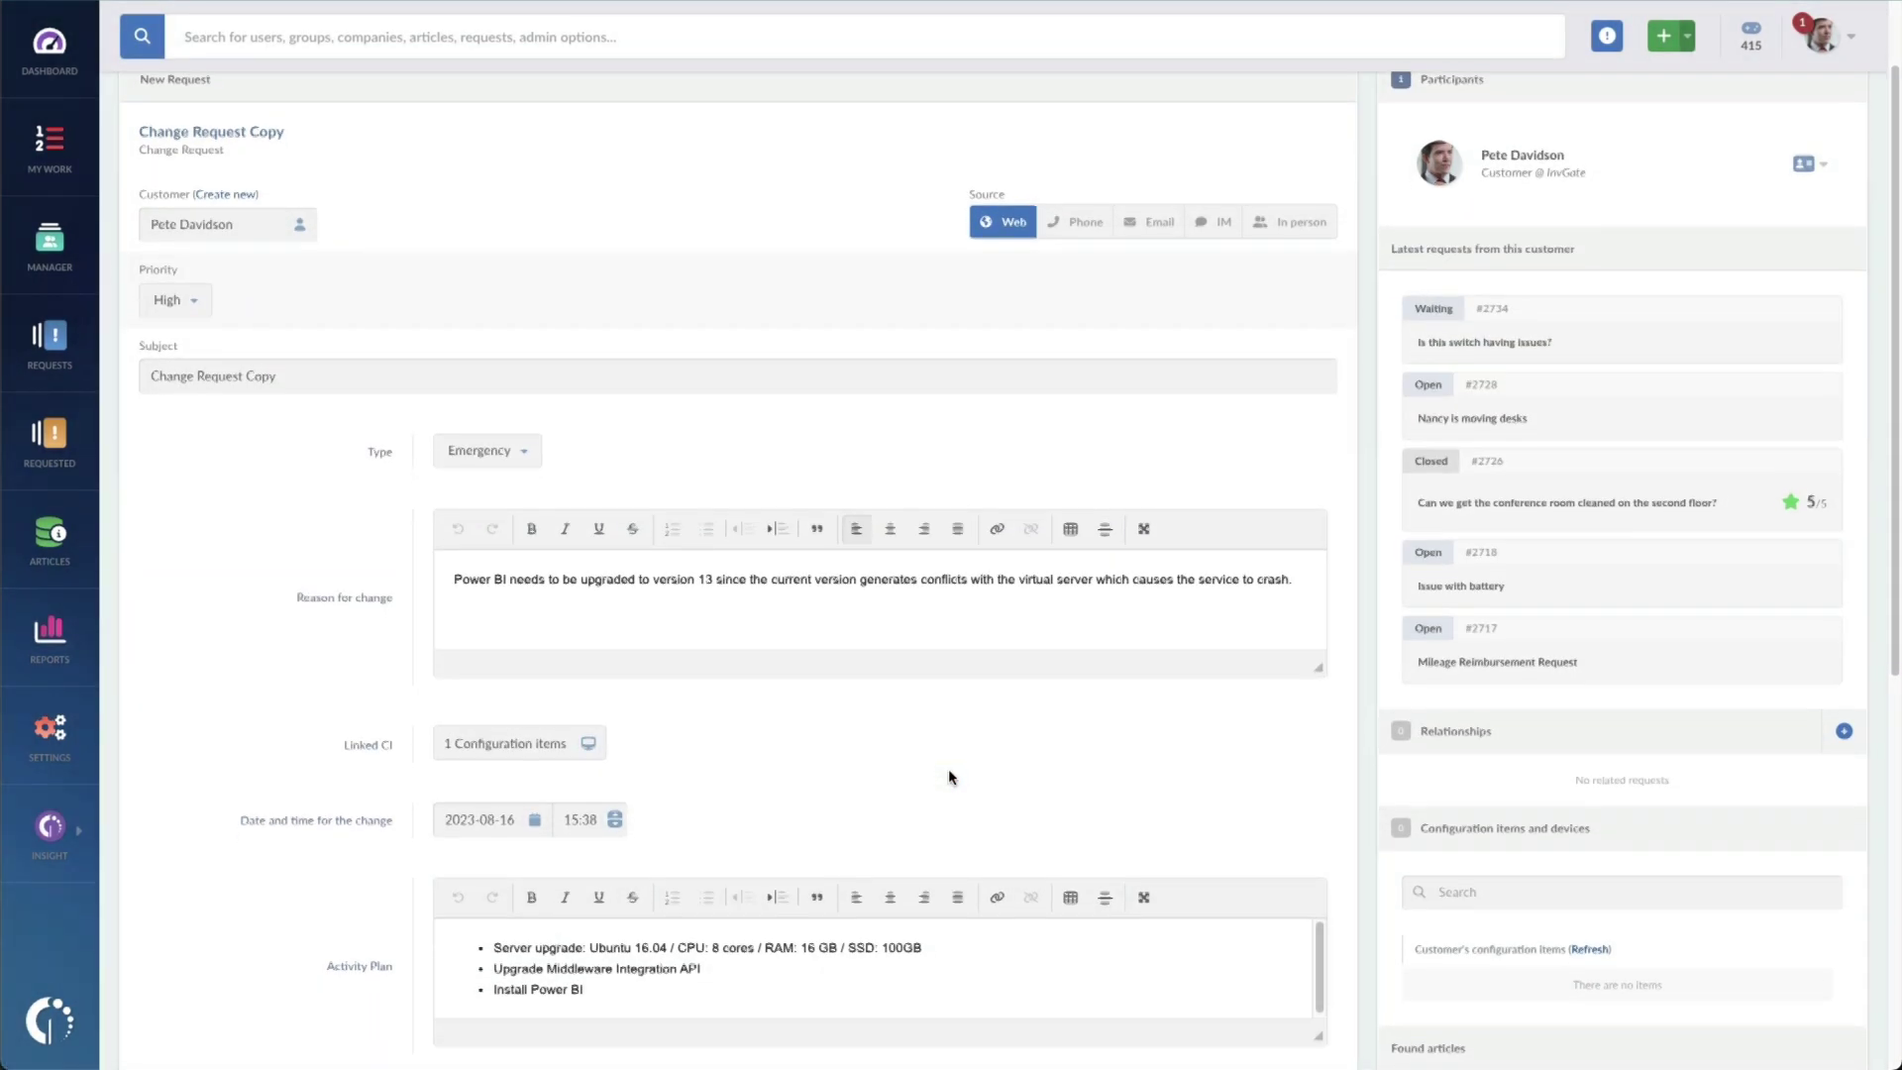
scroll(649, 776, "down", 2)
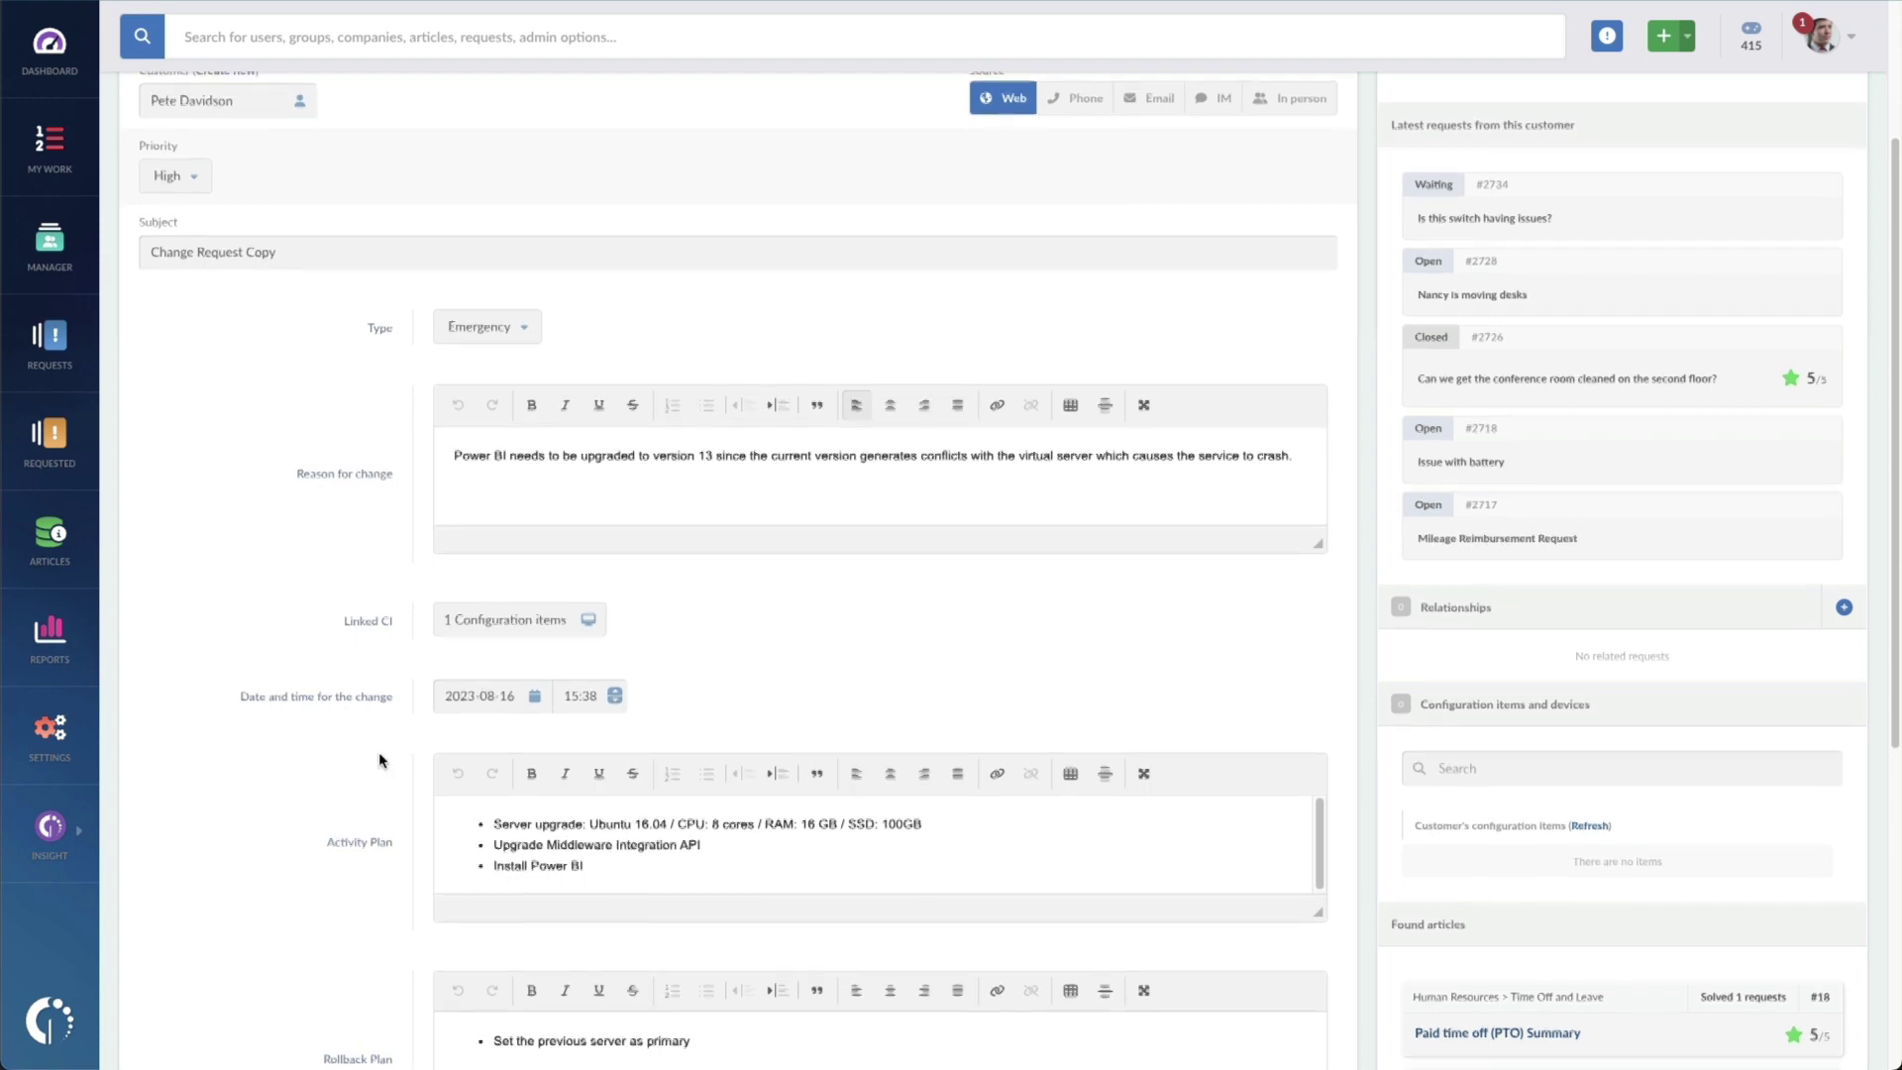
scroll(373, 778, "down", 5)
Review the three Activity Plan steps and the Rollback Plan text of the request.
left_click_drag(631, 551, 481, 501)
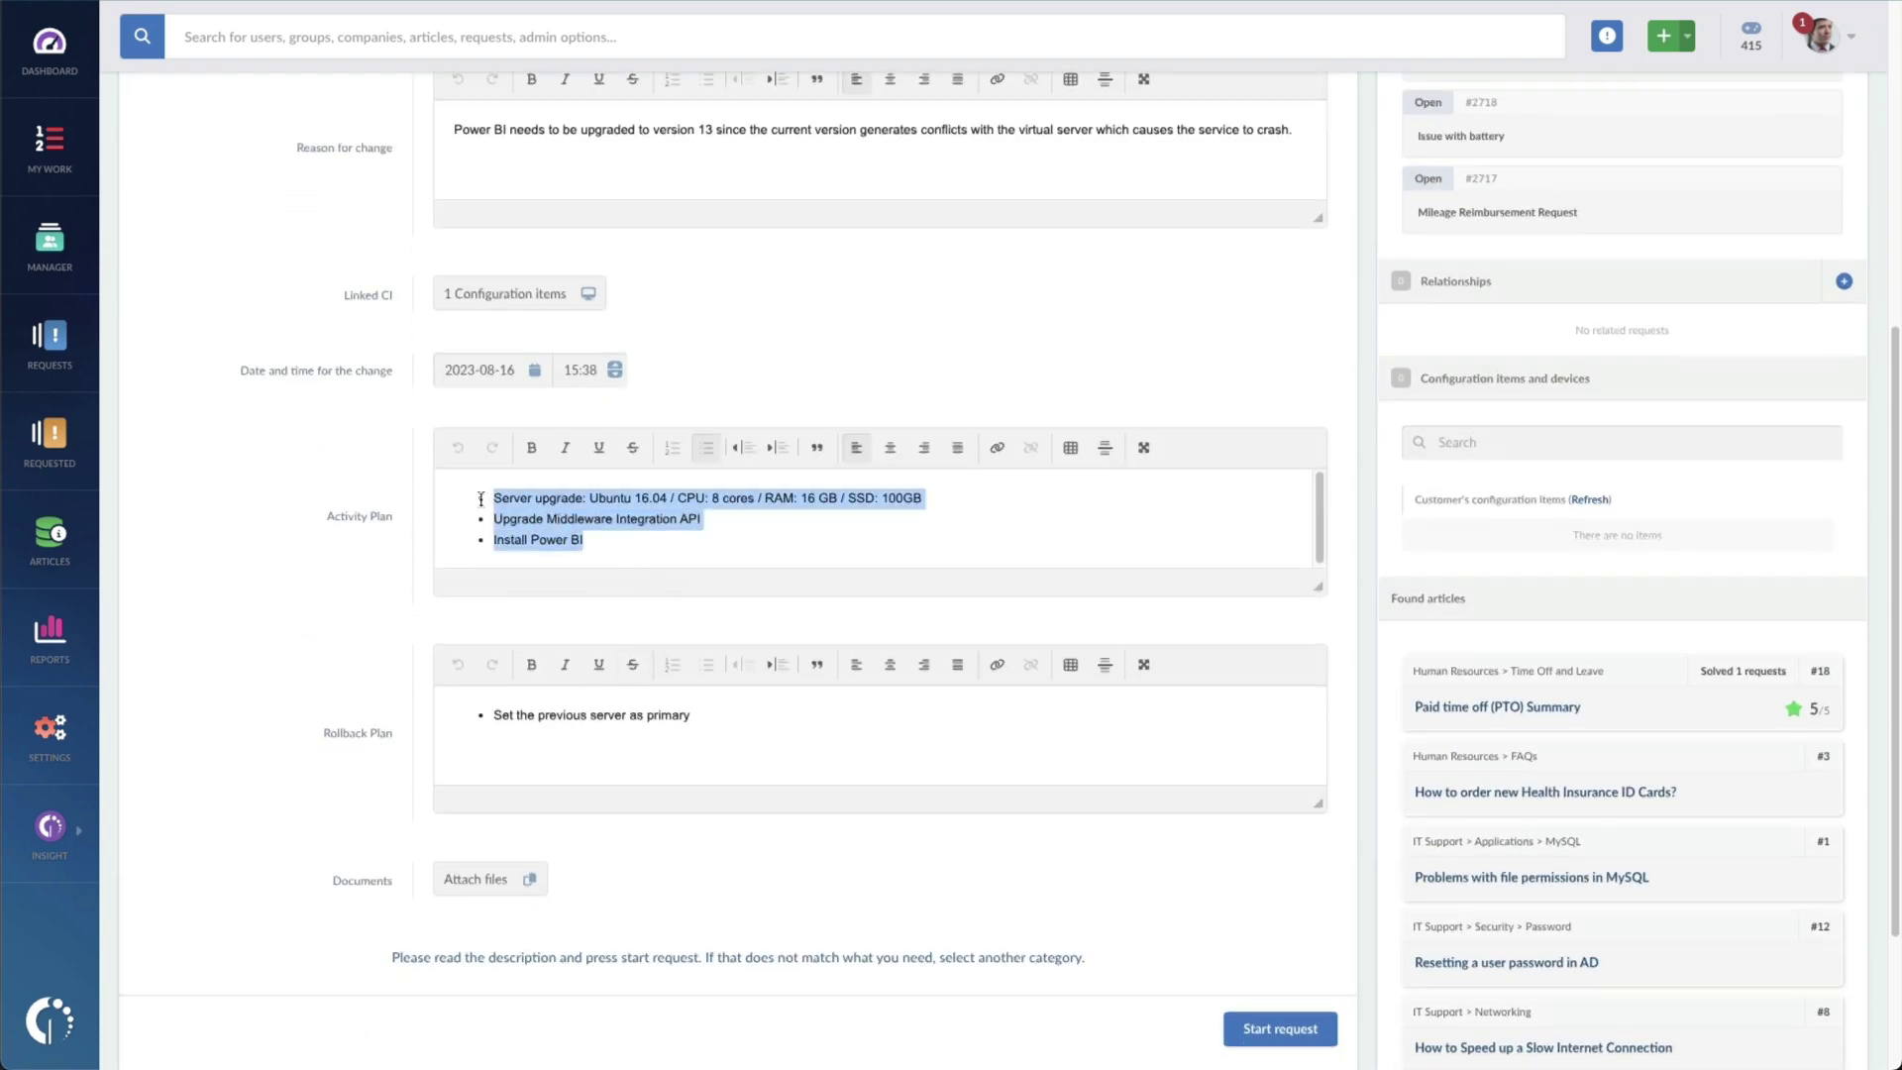
left_click_drag(727, 724, 488, 715)
left_click(590, 747)
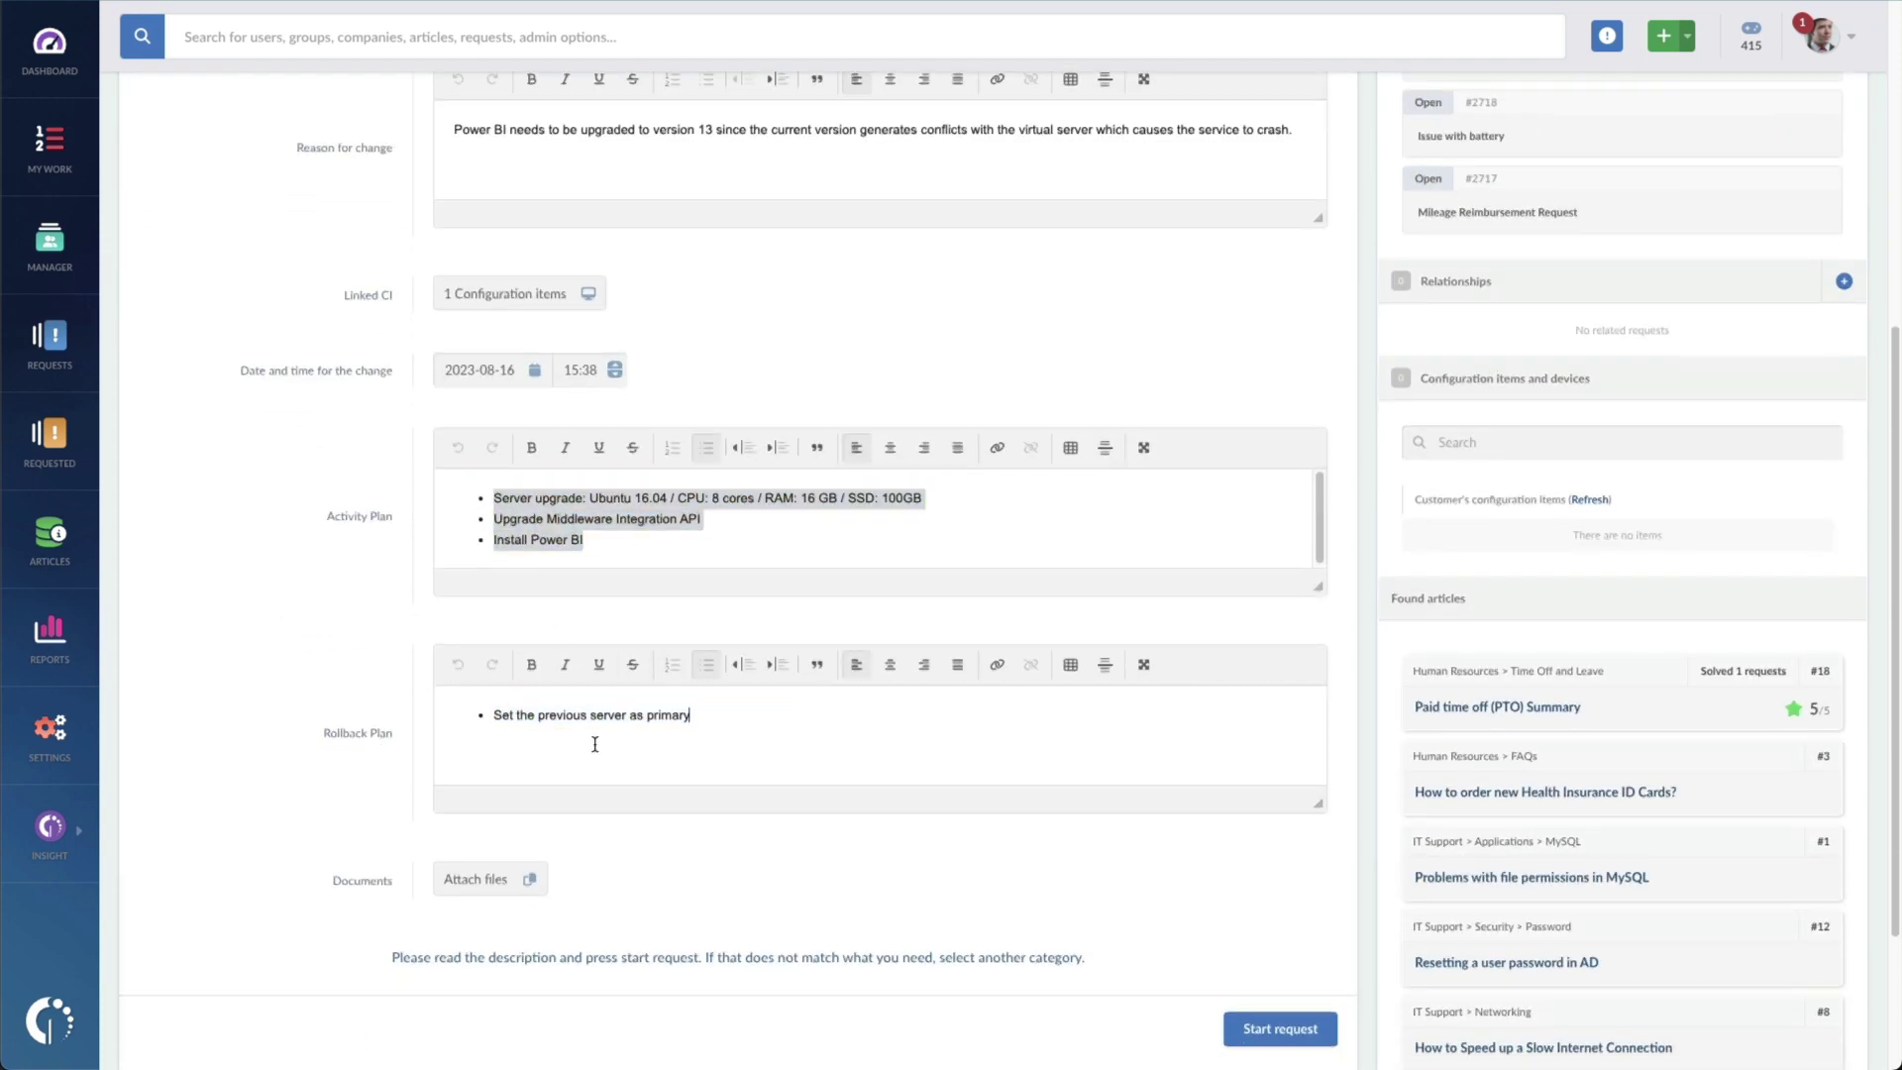
scroll(491, 754, "down", 2)
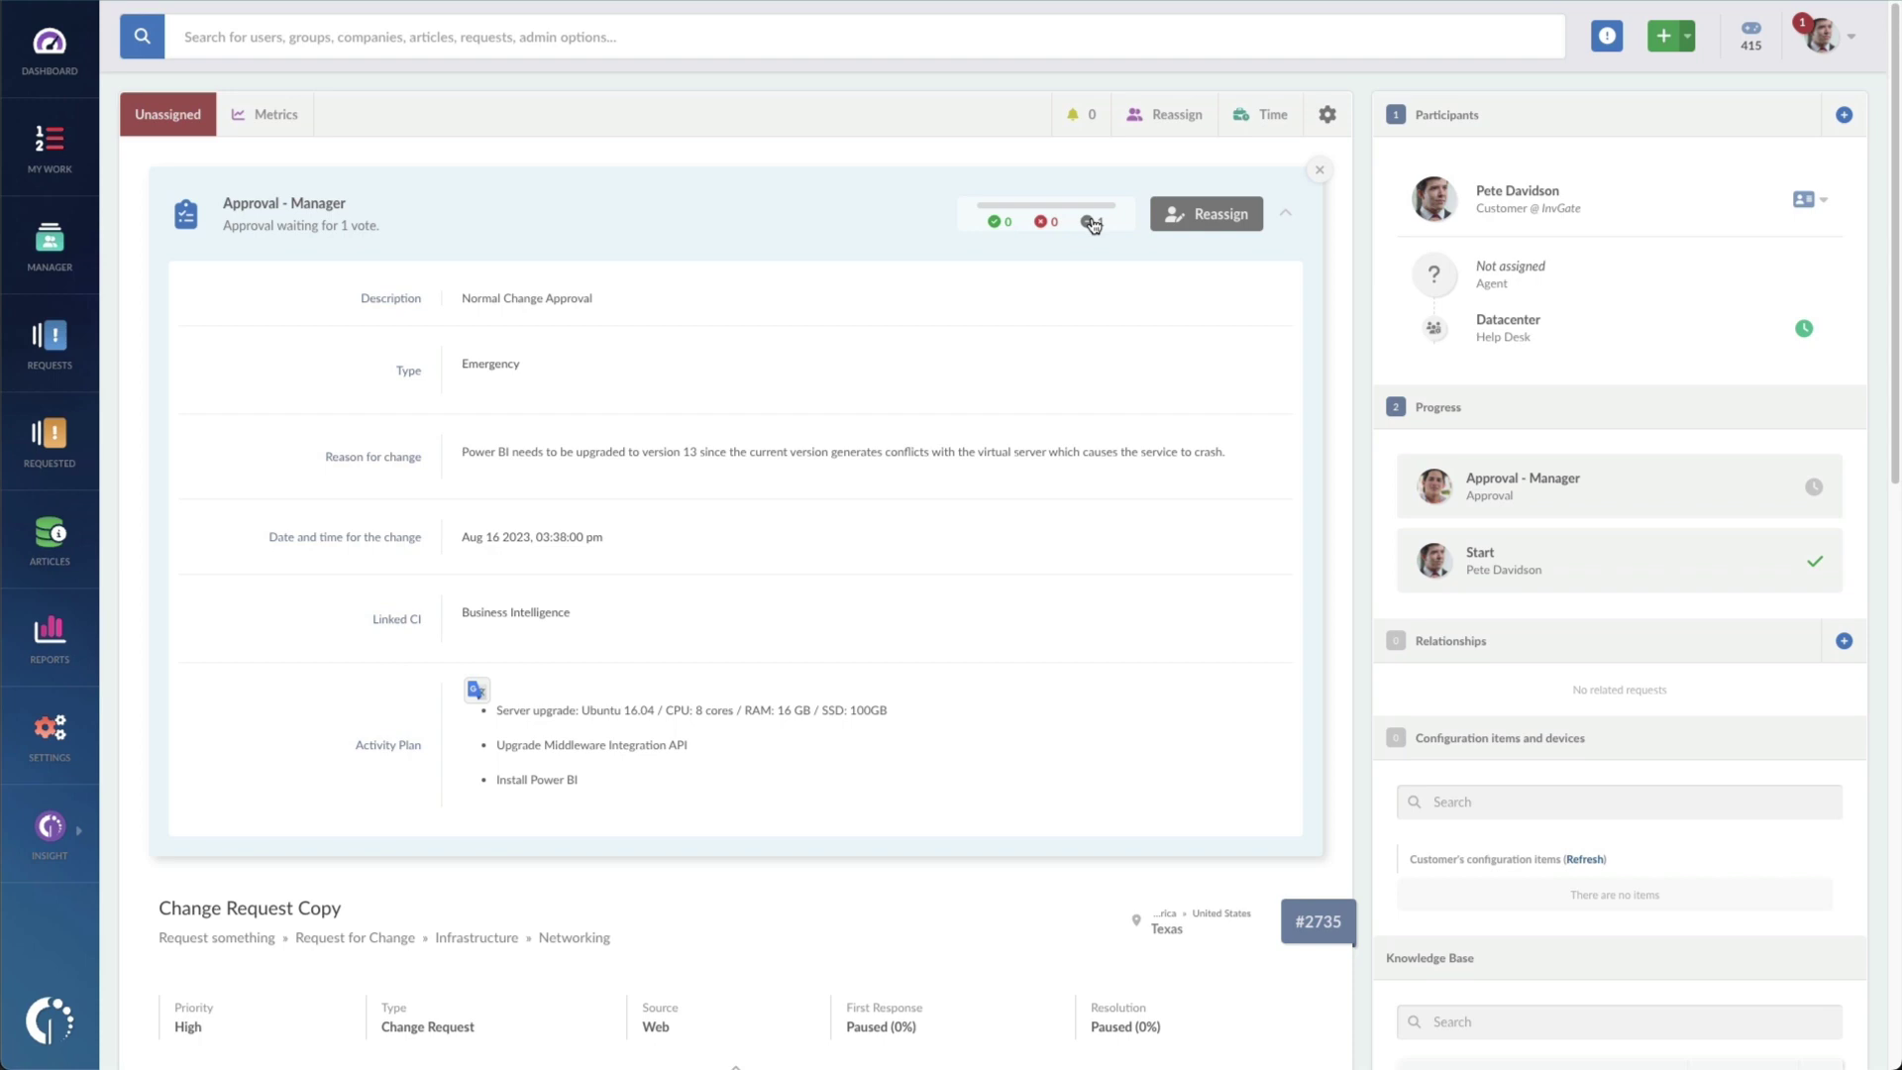
scroll(1092, 223, "down", 3)
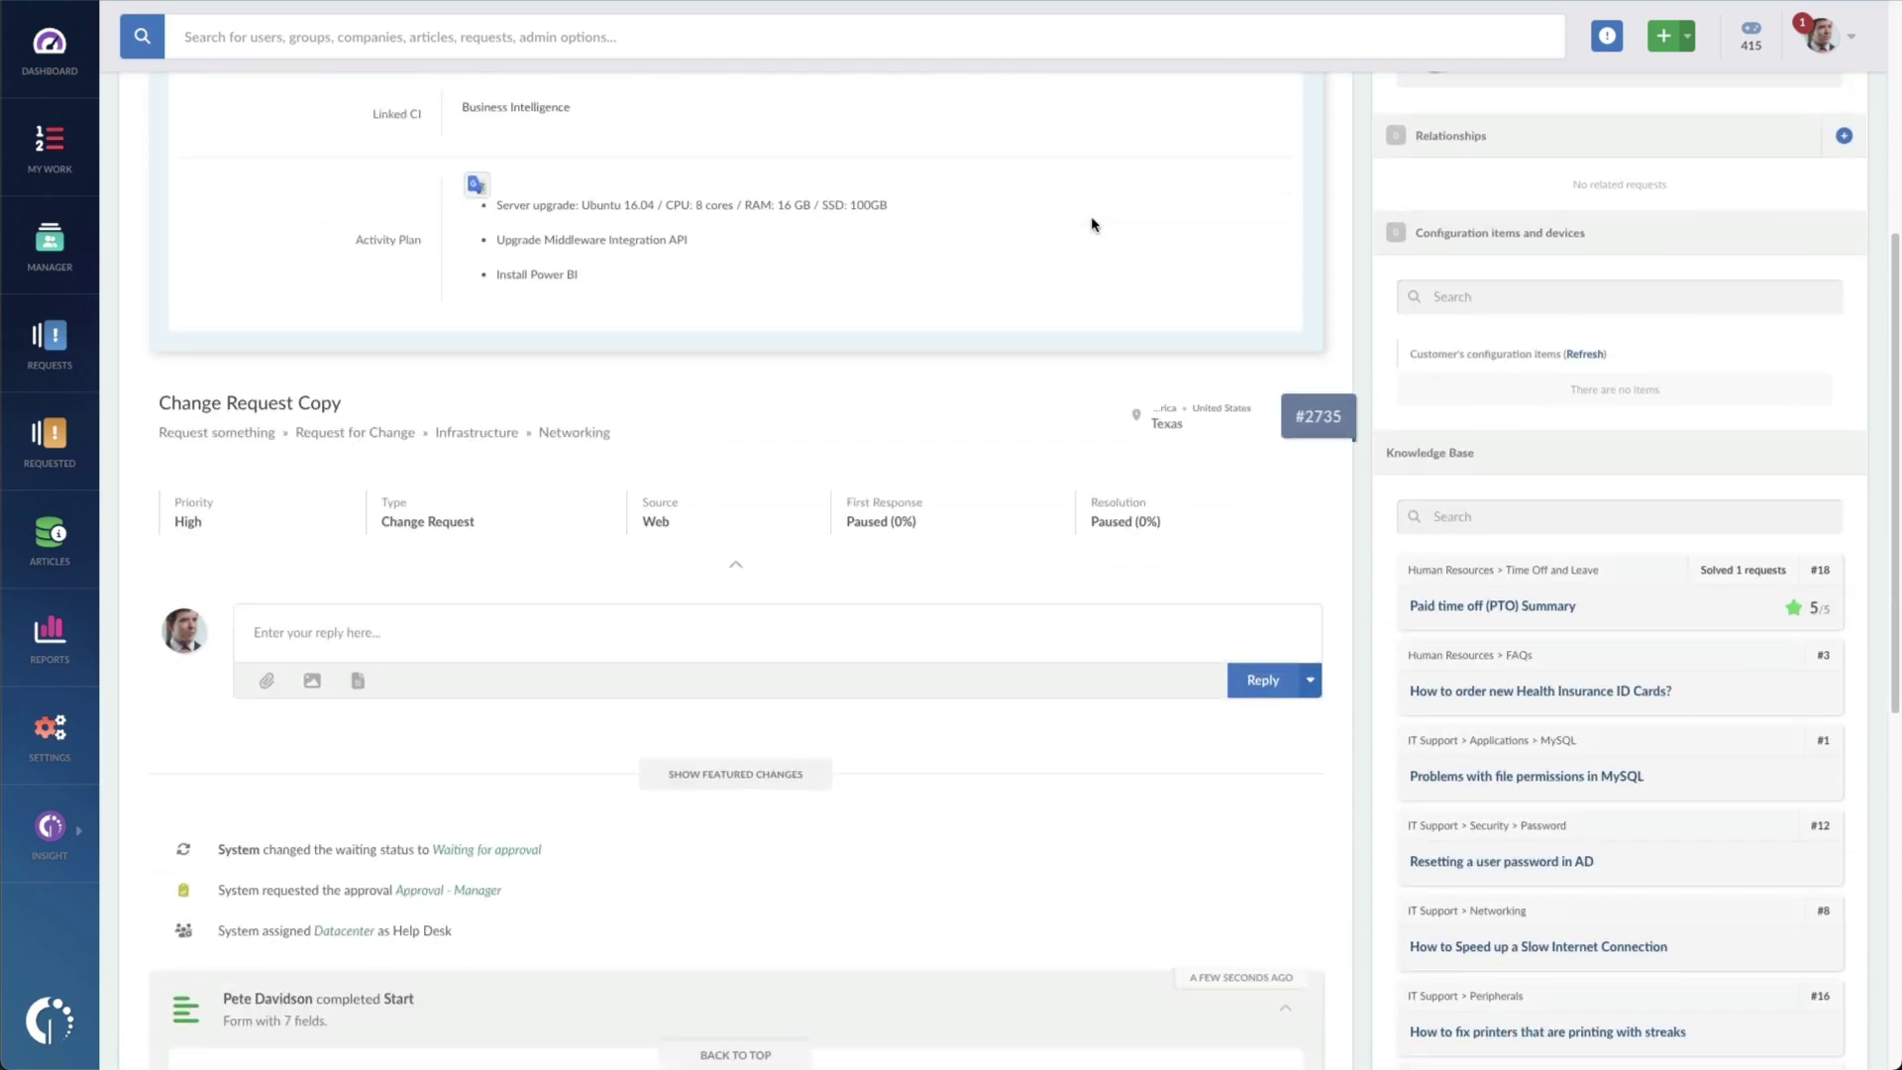